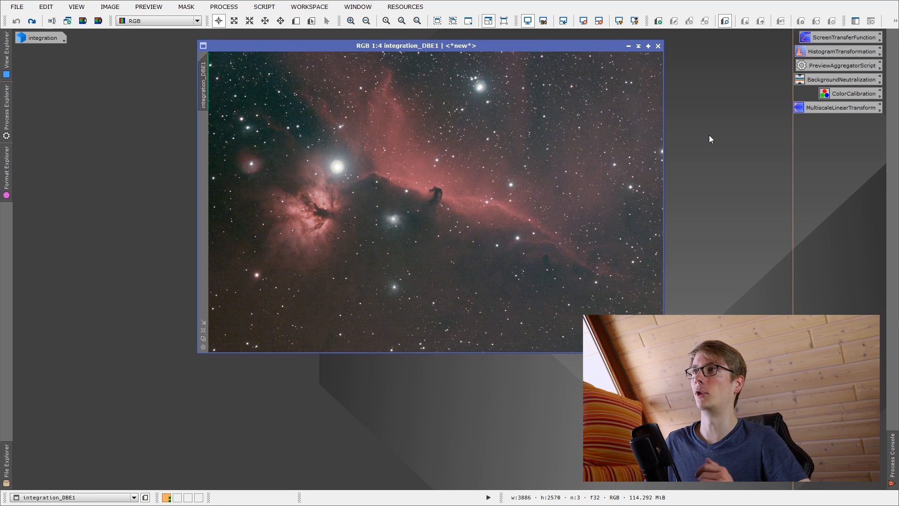
View the horsehead image in its unstretched linear state and restore the automatic screen stretch
left_click(586, 17)
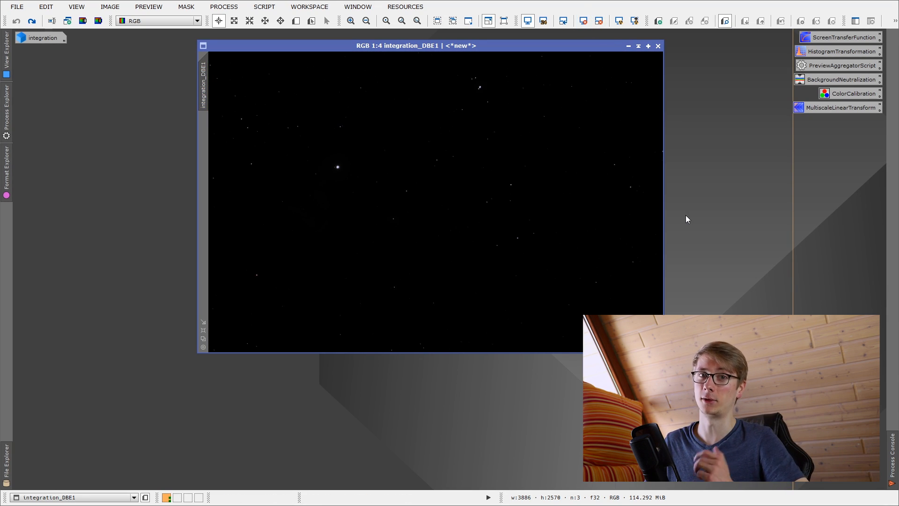
key("ctrl+a")
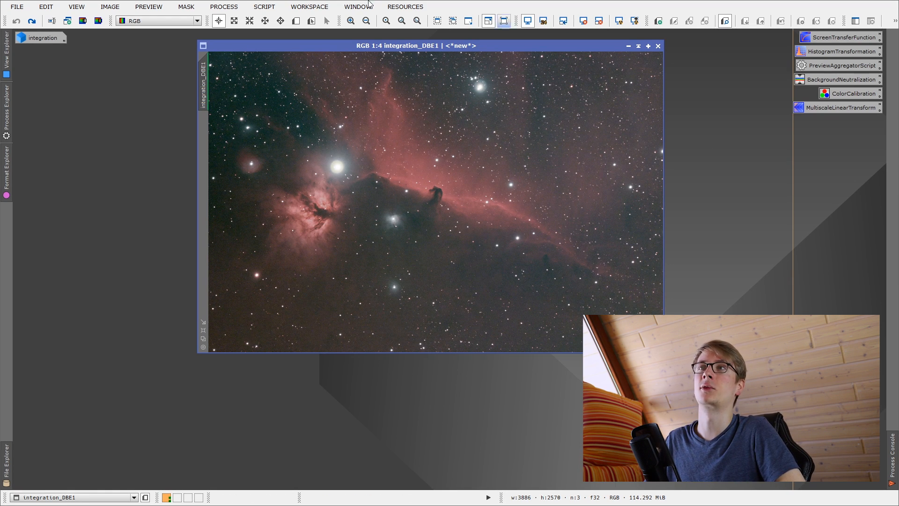
Look at the settings of the PhotometricColorCalibration process and close it
left_click(226, 6)
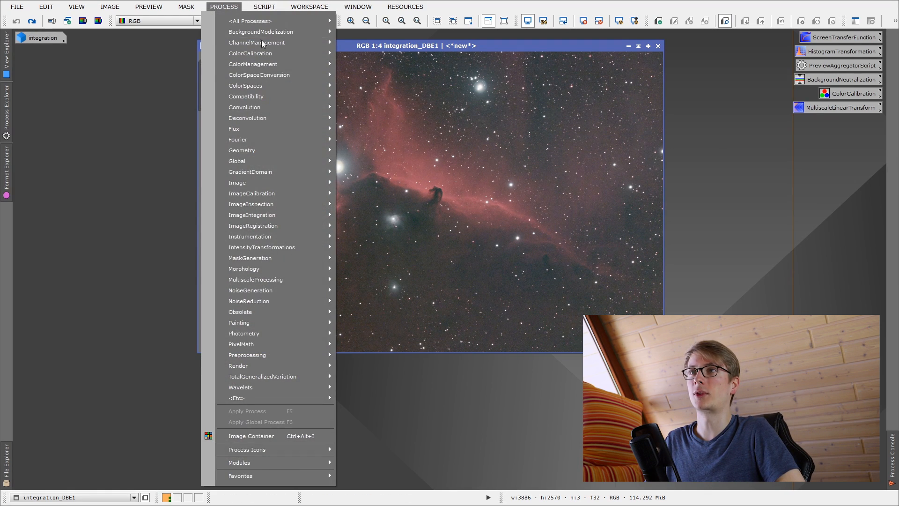
mouse_move(298, 54)
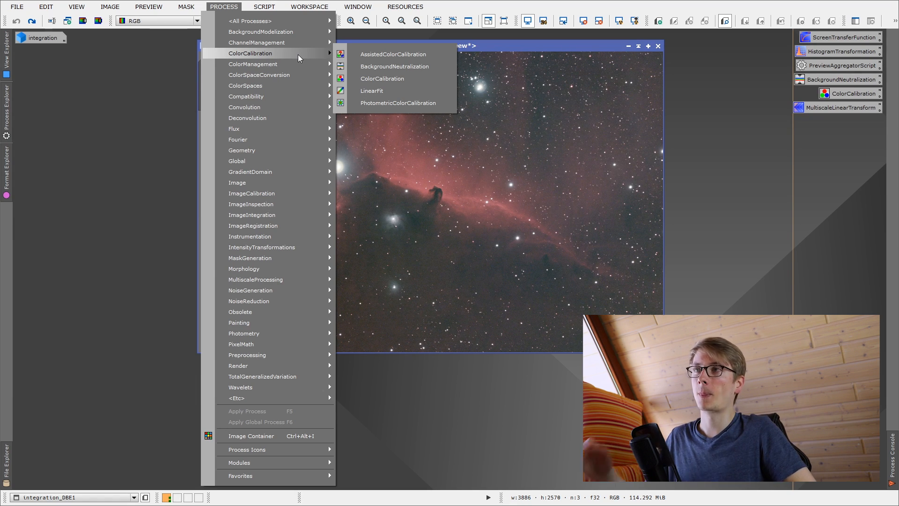
left_click(398, 102)
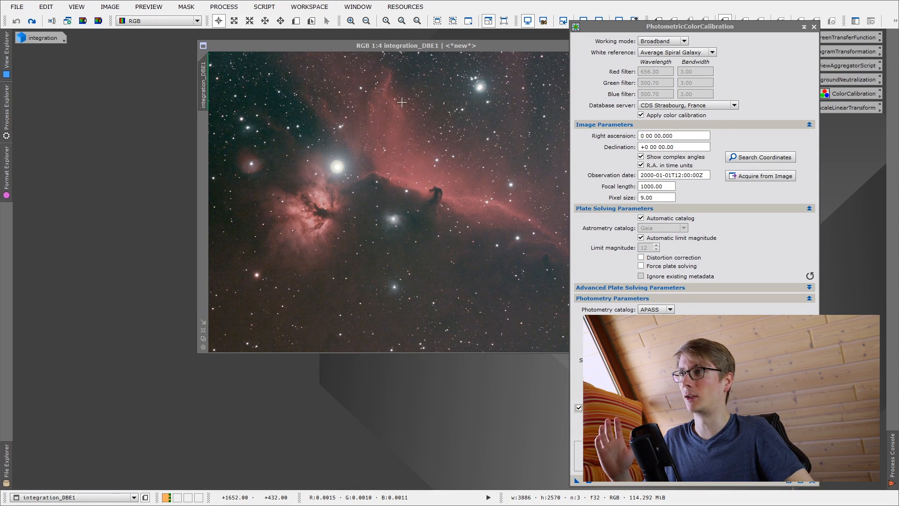
left_click(814, 27)
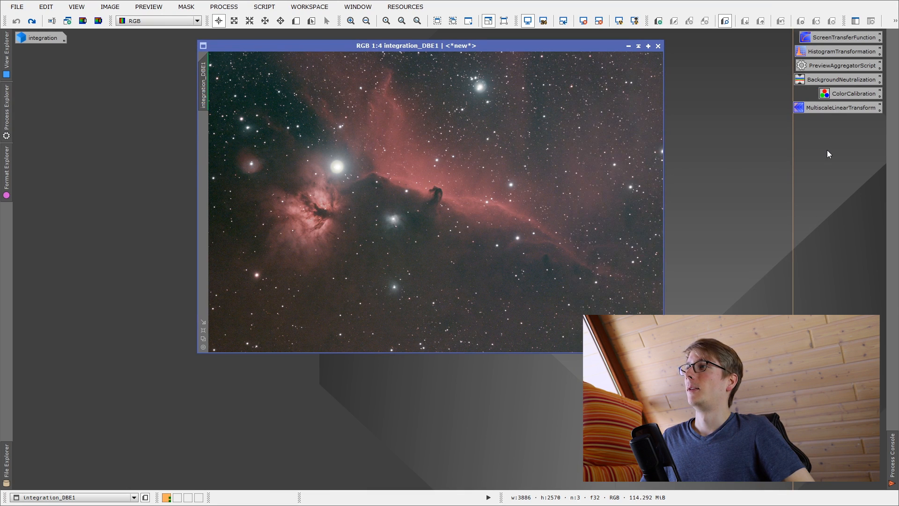
Look at the settings of the AssistedColorCalibration process and close it
left_click(213, 8)
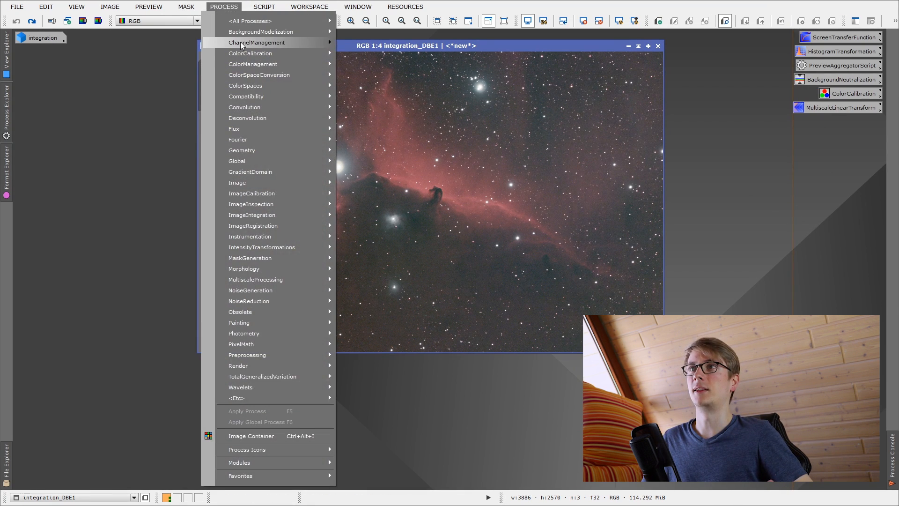
mouse_move(248, 55)
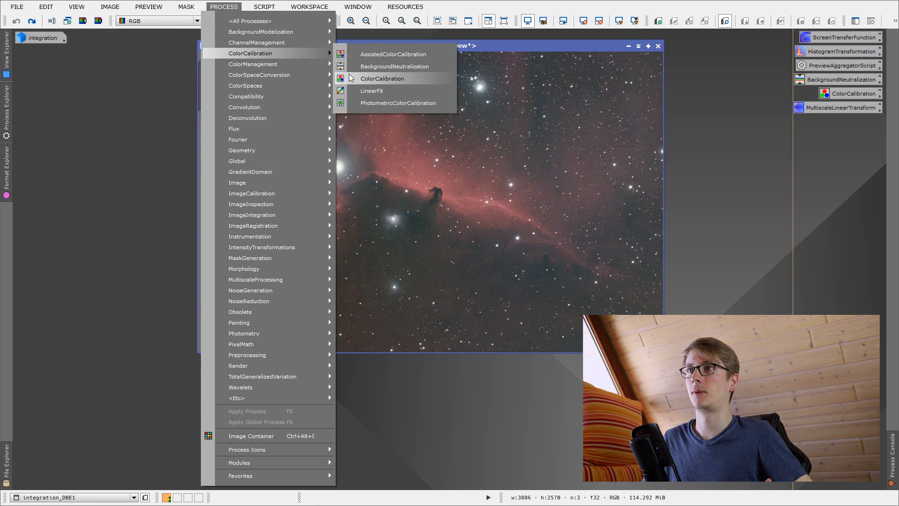
left_click(393, 54)
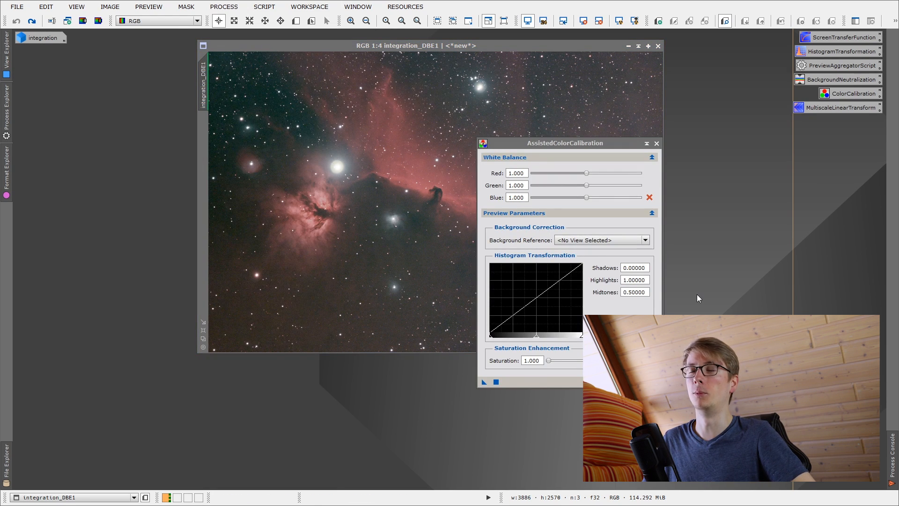
left_click(658, 144)
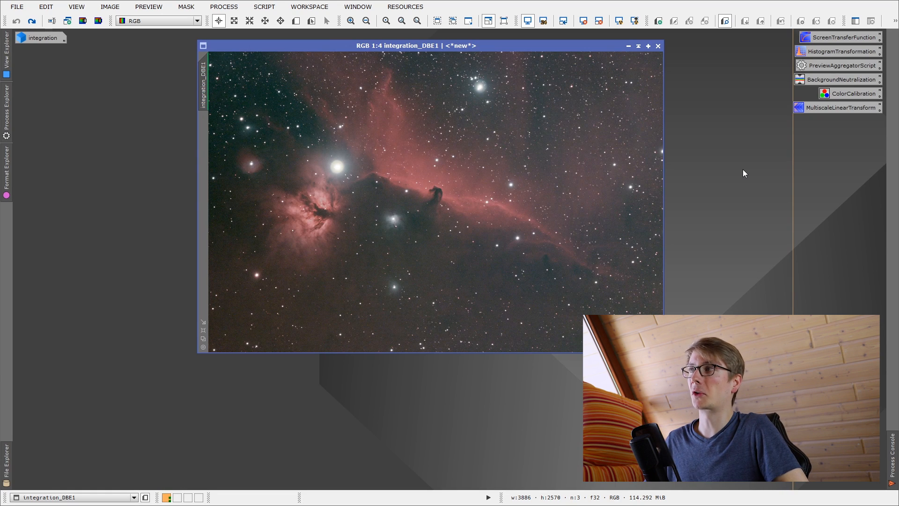
Open the saved BackgroundNeutralization process and move its window clear of the image
left_click(227, 6)
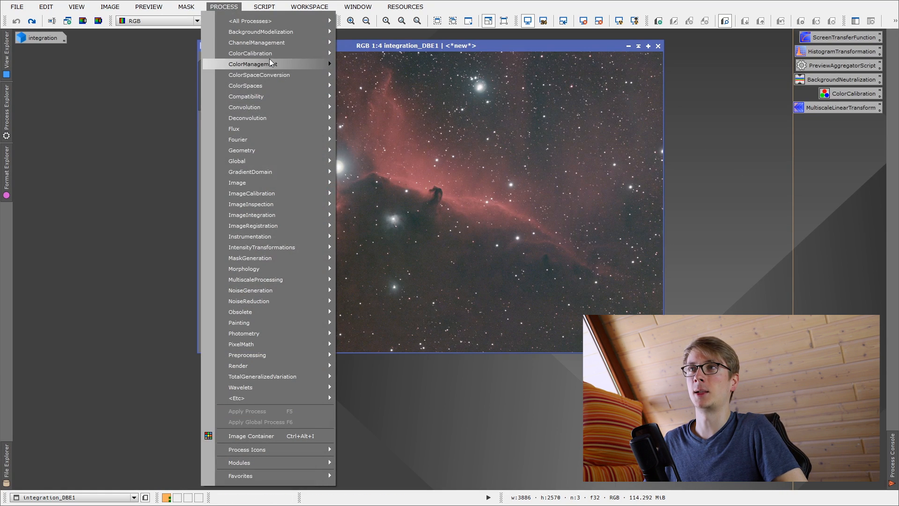
double_click(861, 79)
left_click(701, 251)
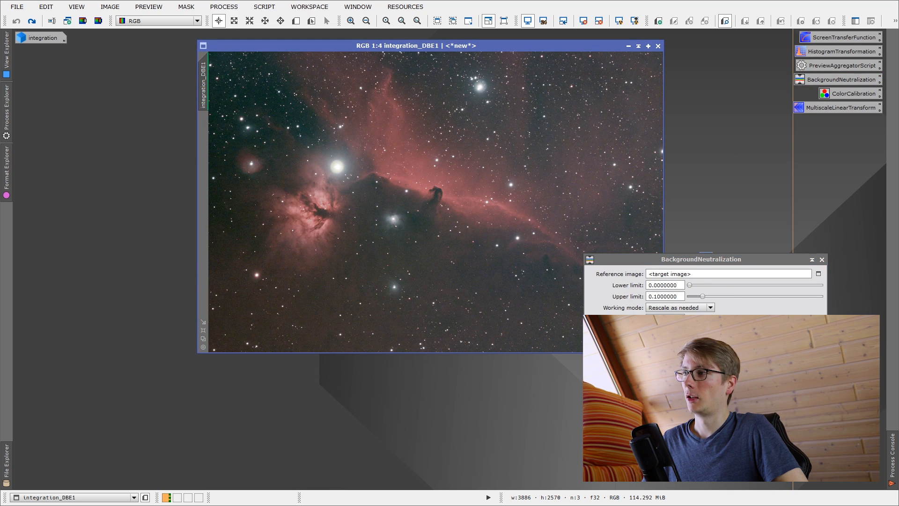
left_click_drag(733, 261, 780, 366)
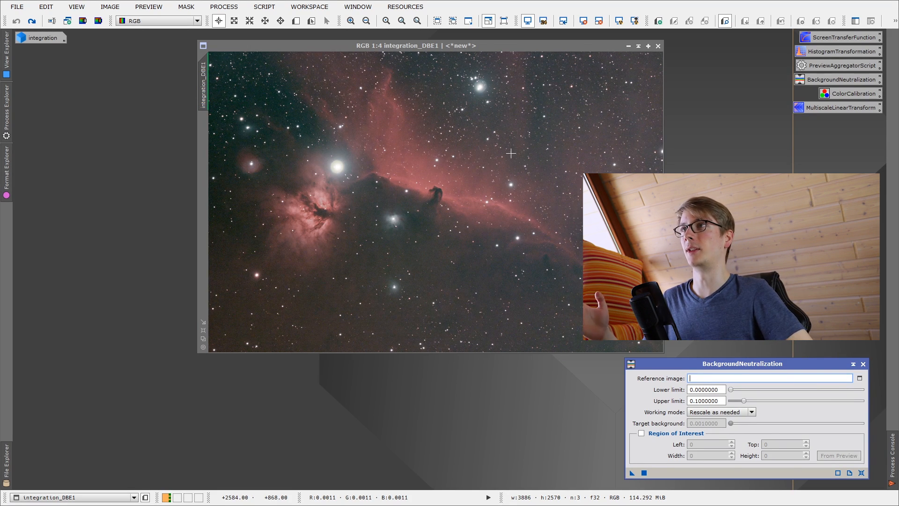
Create three background previews along the image's upper edge, about 76×48, 52×68 and 72×60 pixels, using a boosted screen stretch to judge the background
left_click(296, 22)
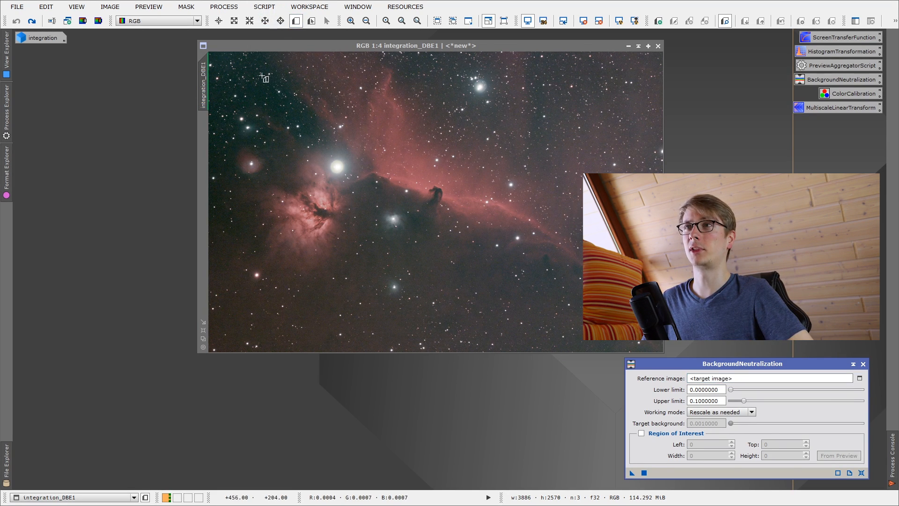
left_click_drag(270, 61, 270, 62)
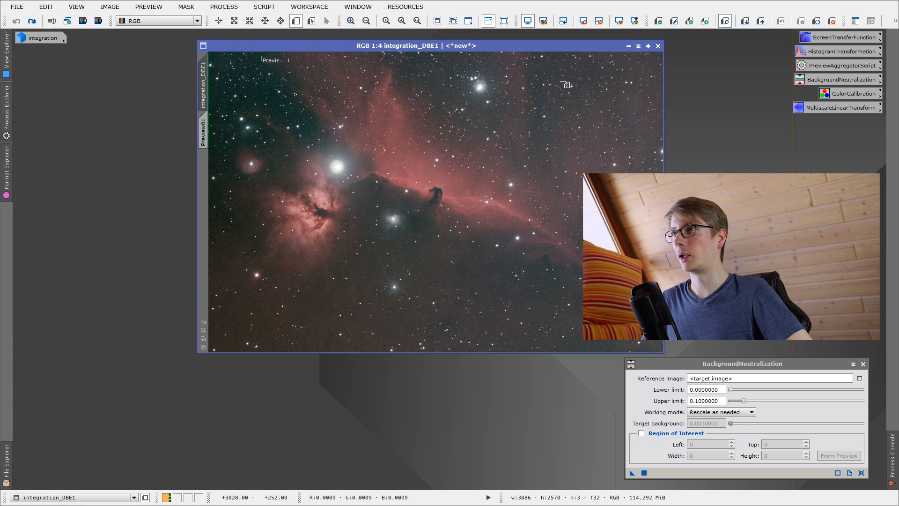
left_click(634, 23)
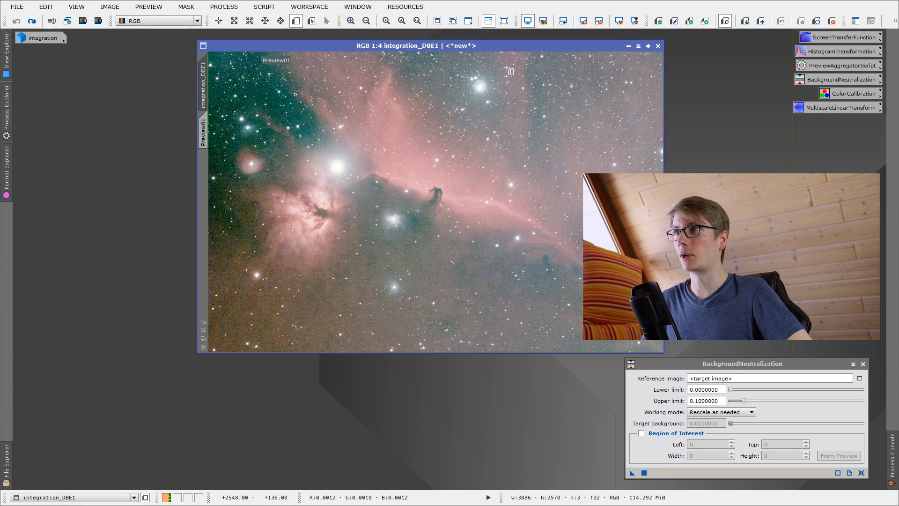
left_click_drag(540, 62, 553, 76)
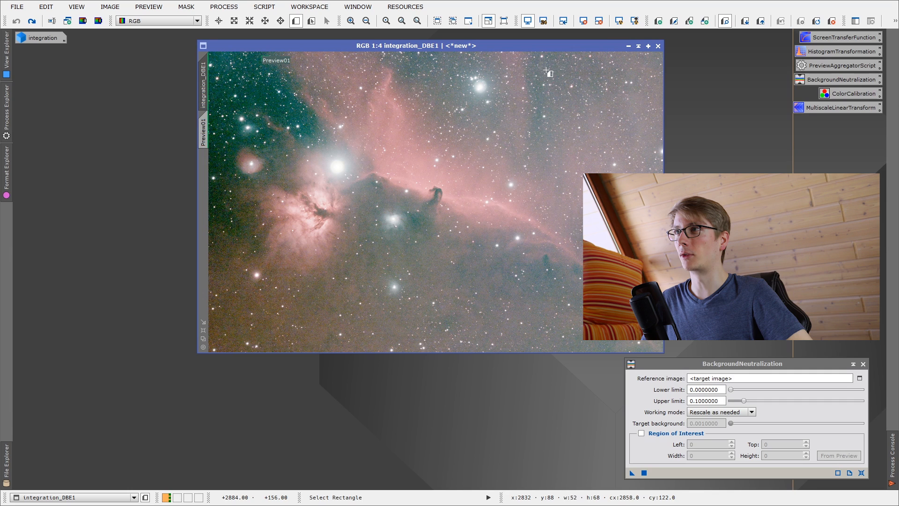
left_click(298, 21)
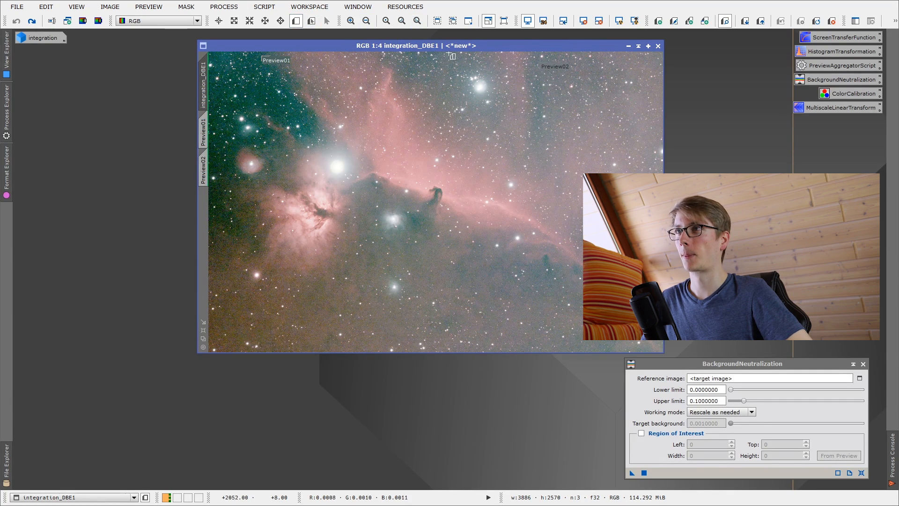
left_click_drag(462, 57, 475, 69)
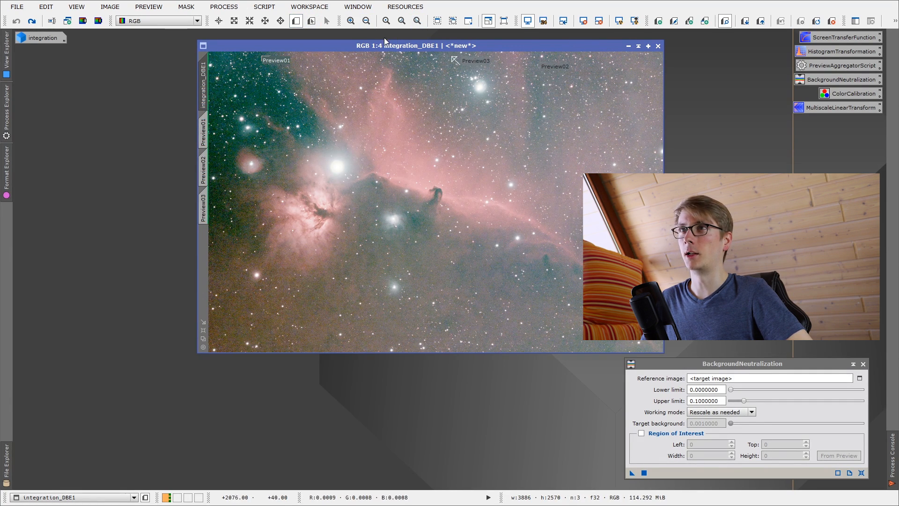
Create four more background previews: lower left about 108×72, left edge 60×128, lower right 124×88 and right side 40×64 pixels
left_click(298, 21)
left_click_drag(230, 320, 241, 333)
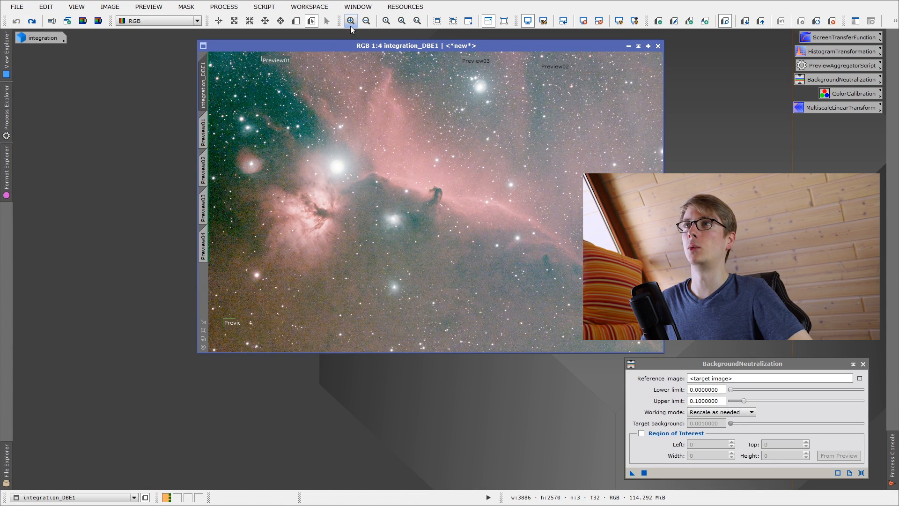
left_click(296, 21)
left_click_drag(221, 213, 227, 226)
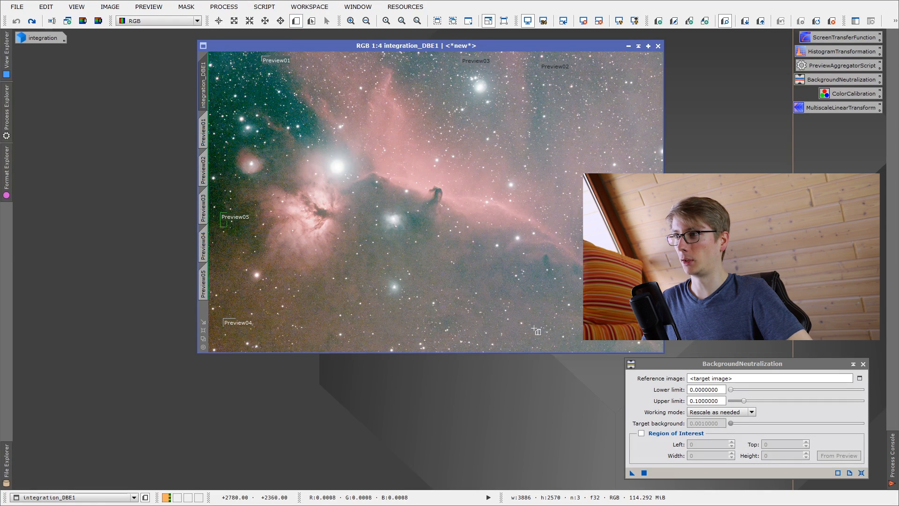
left_click_drag(604, 345, 614, 352)
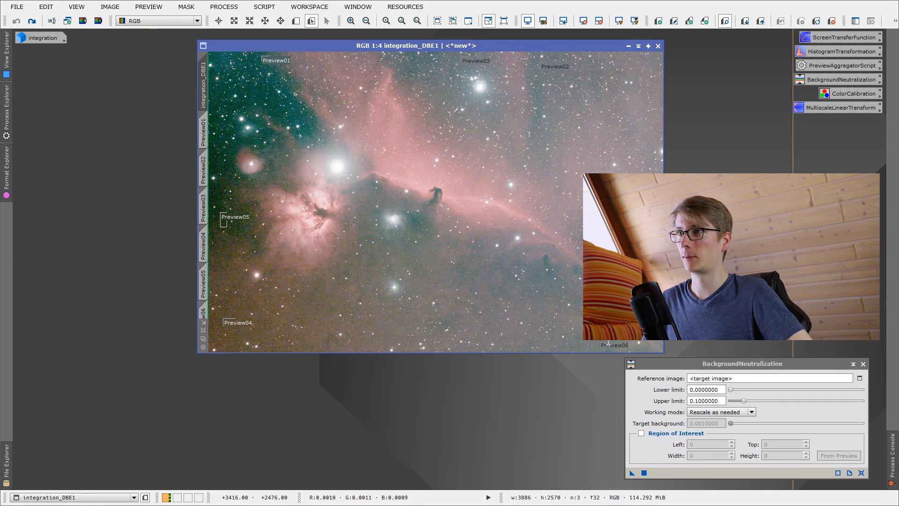
left_click(297, 22)
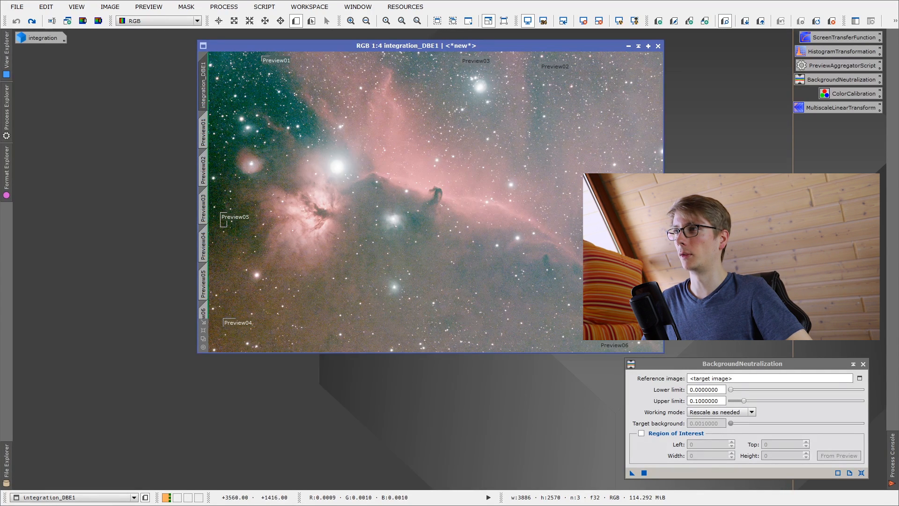
left_click_drag(627, 218, 621, 227)
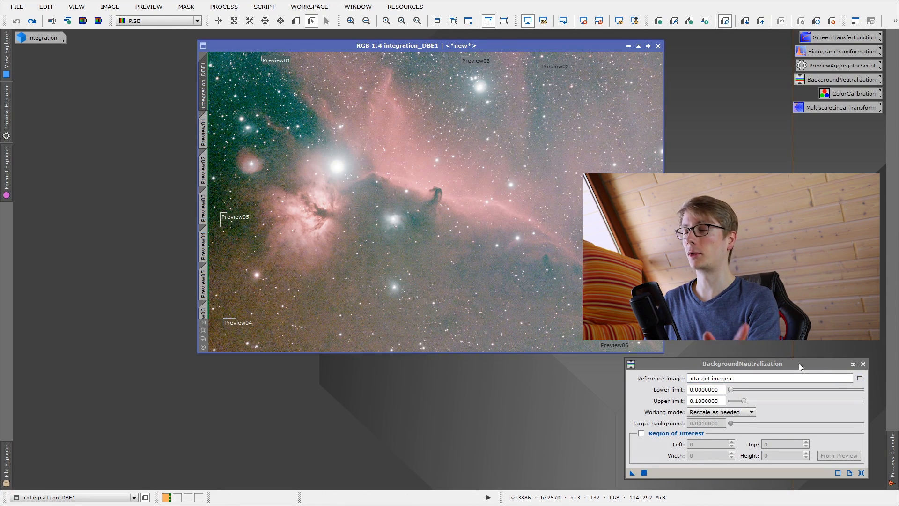
left_click(860, 378)
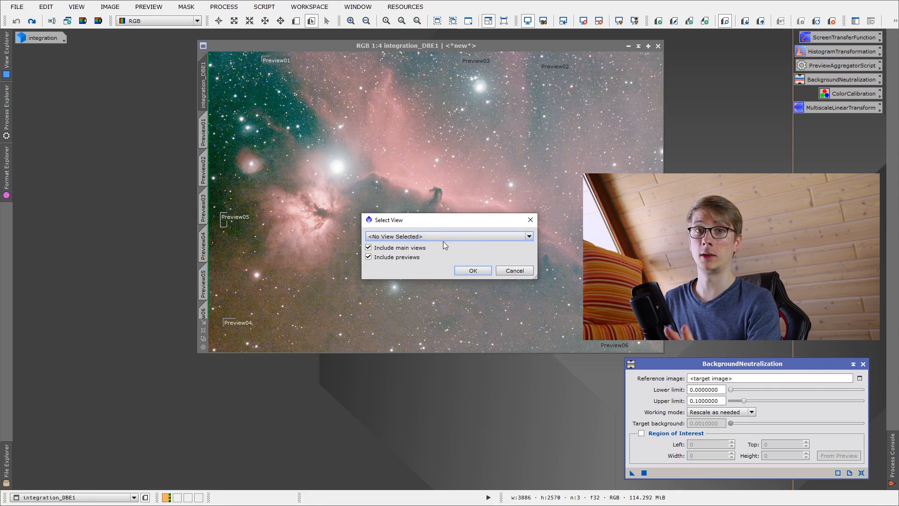
left_click(473, 271)
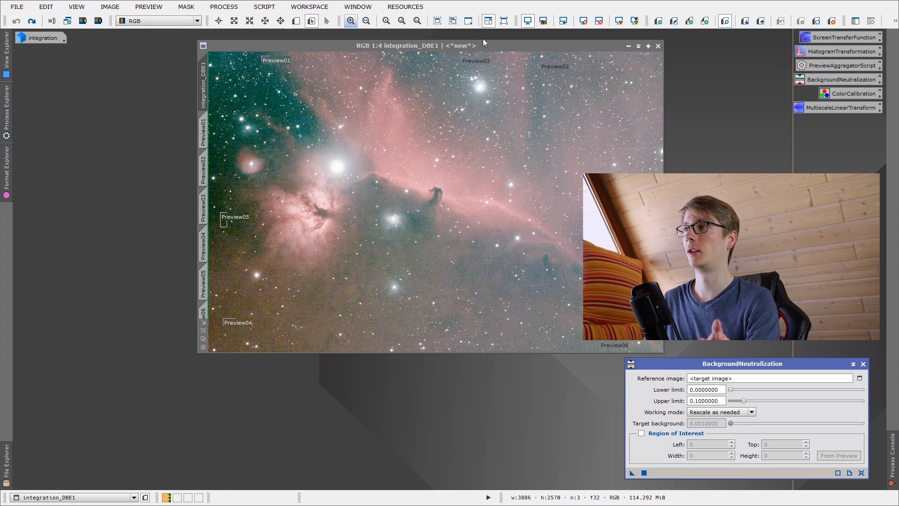
mouse_move(838, 66)
left_mouse_down()
mouse_move(724, 67)
mouse_move(840, 70)
left_mouse_up()
double_click(840, 68)
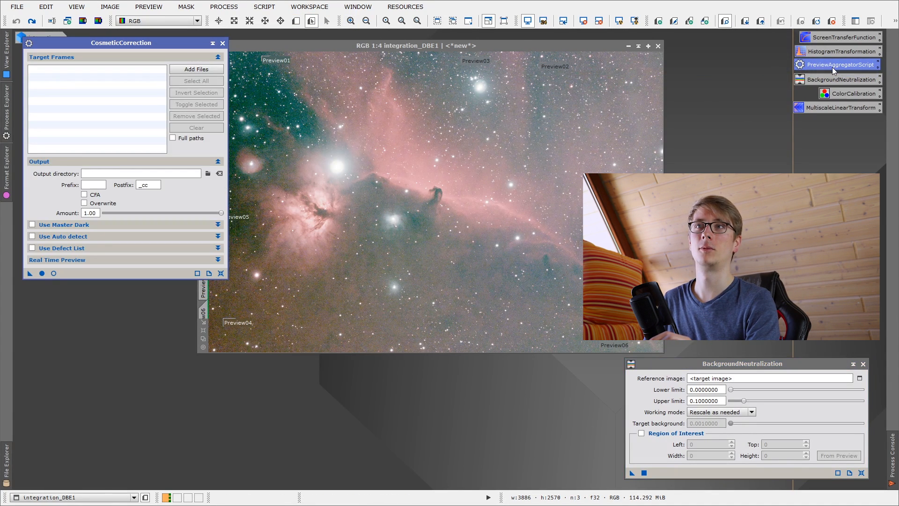
left_click(222, 43)
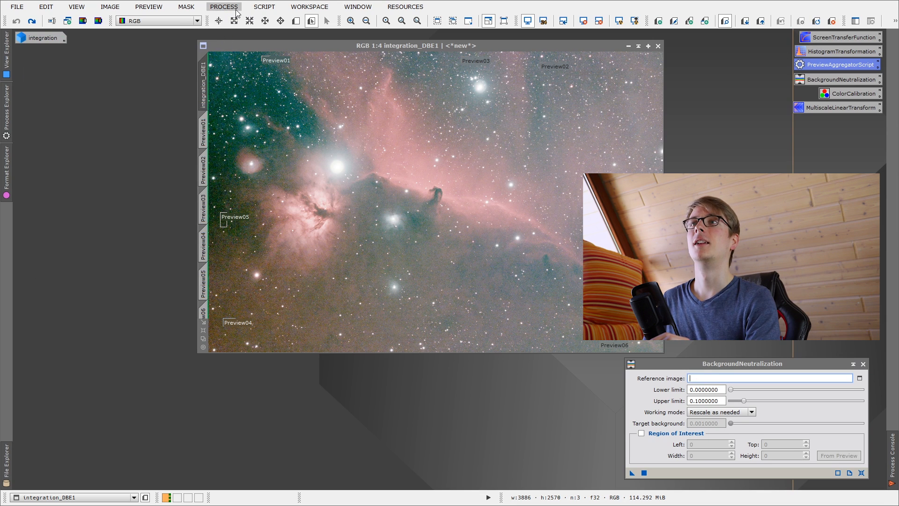
Run the PreviewAggregator script to combine all seven integration_DBE1 previews into one new image
left_click(223, 6)
mouse_move(241, 22)
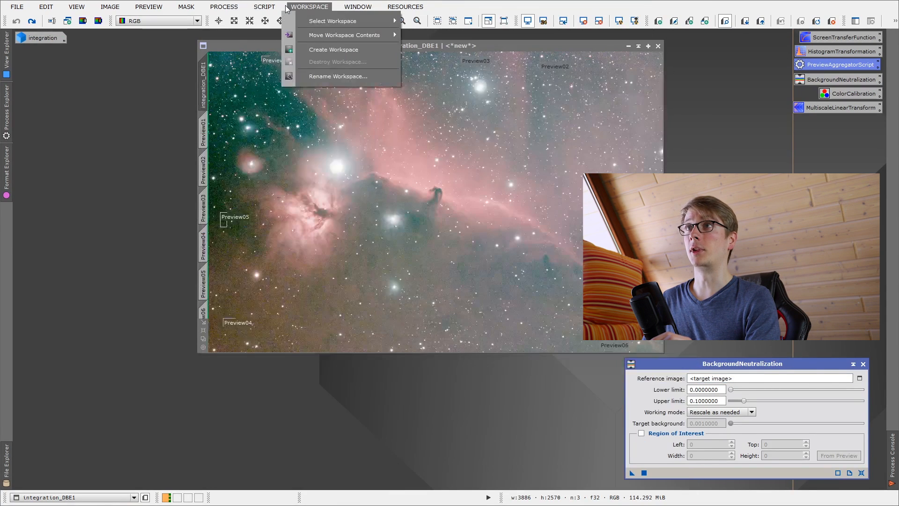
mouse_move(265, 6)
mouse_move(338, 118)
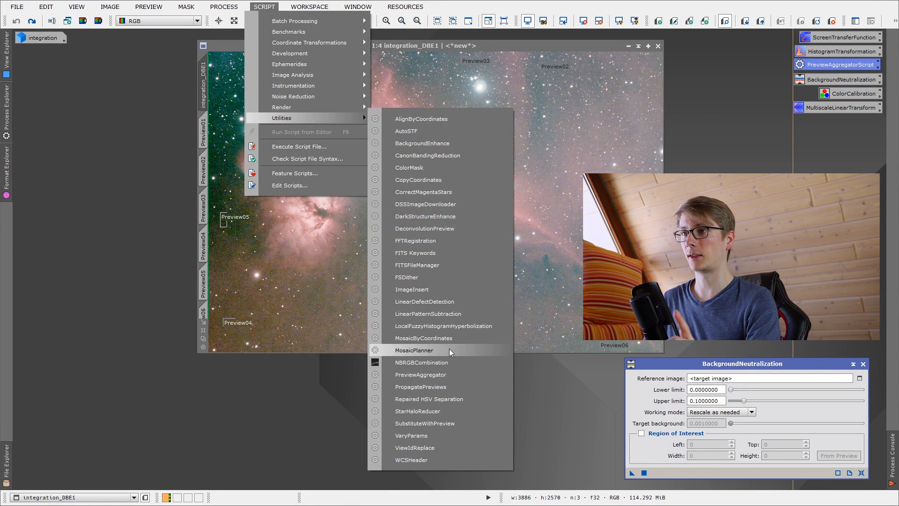
left_click(457, 374)
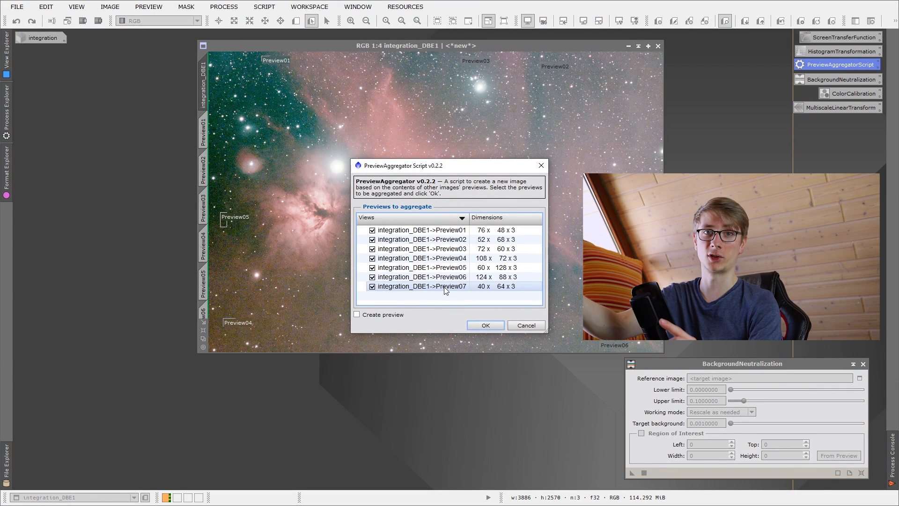
left_click(486, 325)
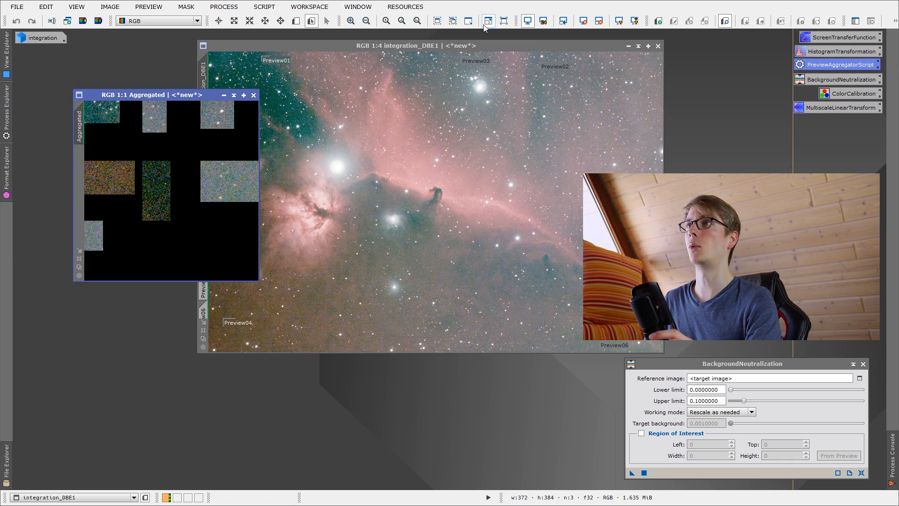
Apply the normal automatic screen stretch to both the aggregated image and integration_DBE1
left_click(622, 24)
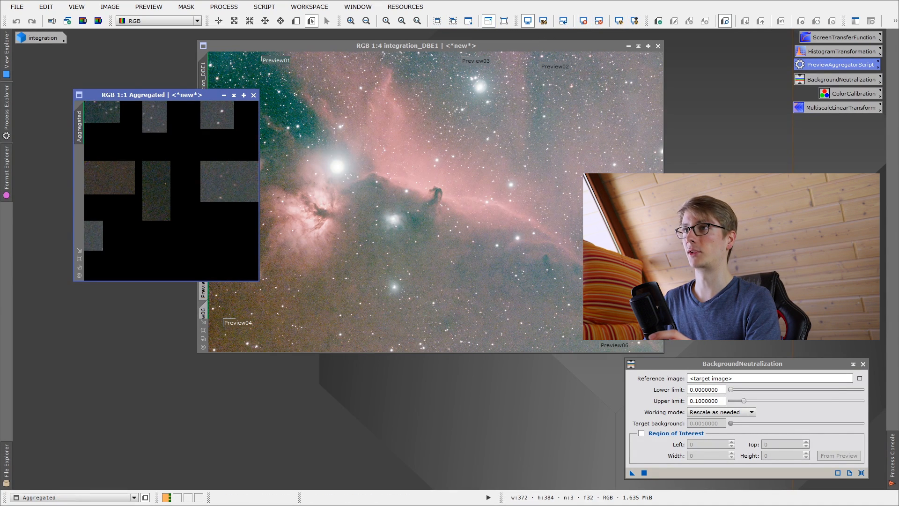
left_click(544, 46)
left_click(618, 22)
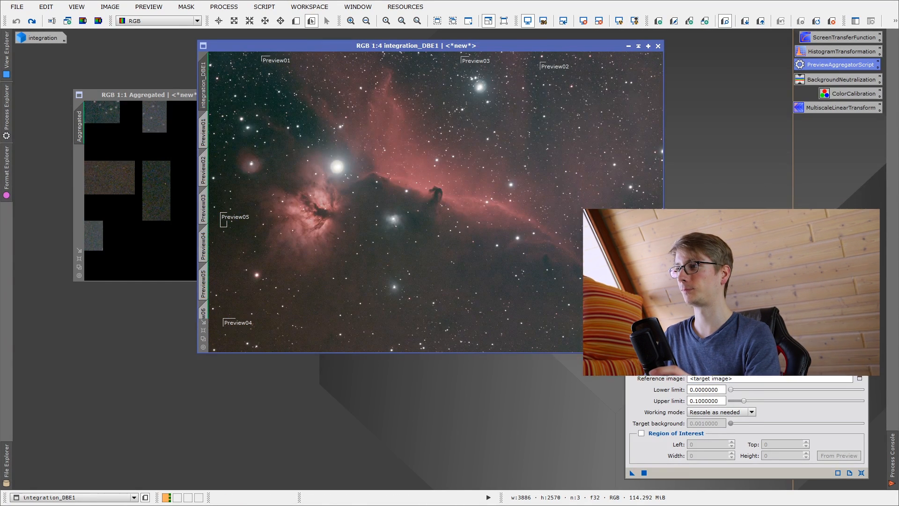
Set the Aggregated image as the BackgroundNeutralization reference and apply the process to integration_DBE1
left_click_drag(731, 363, 680, 211)
left_click(810, 226)
left_click(453, 236)
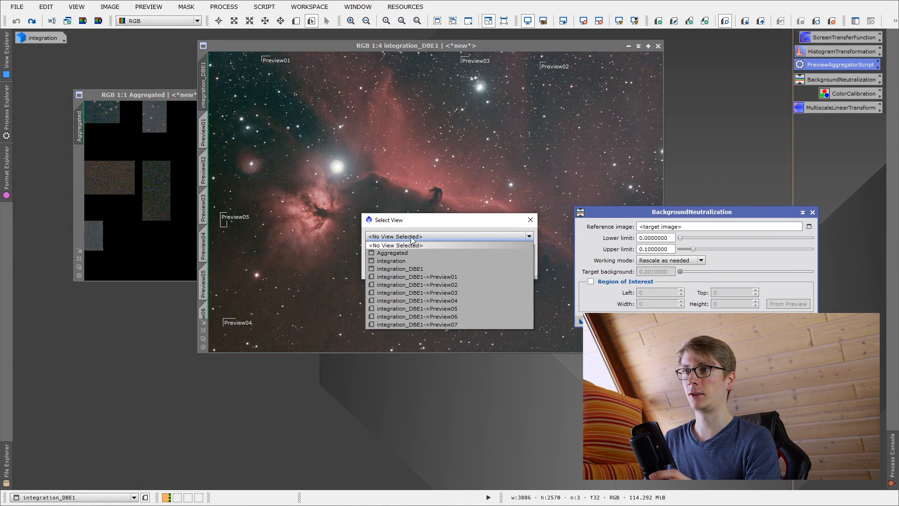
left_click(402, 253)
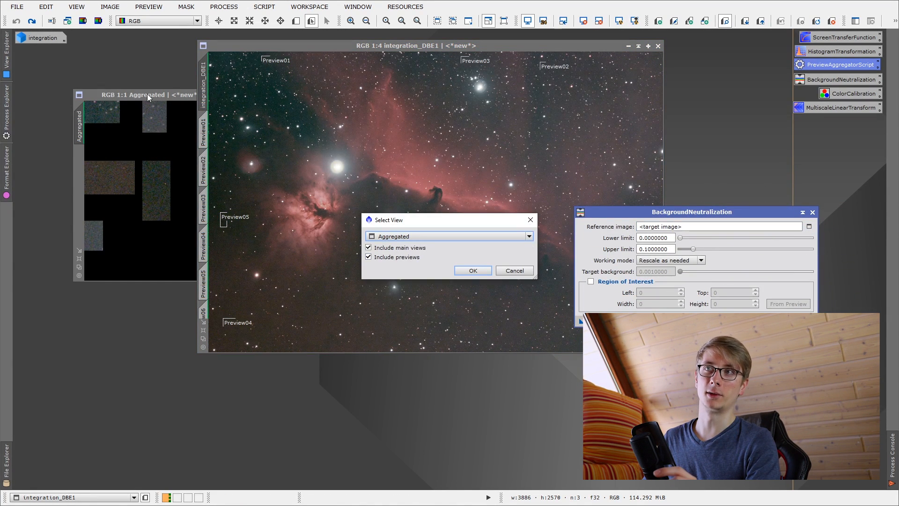
left_click(473, 271)
left_click_drag(581, 321, 450, 243)
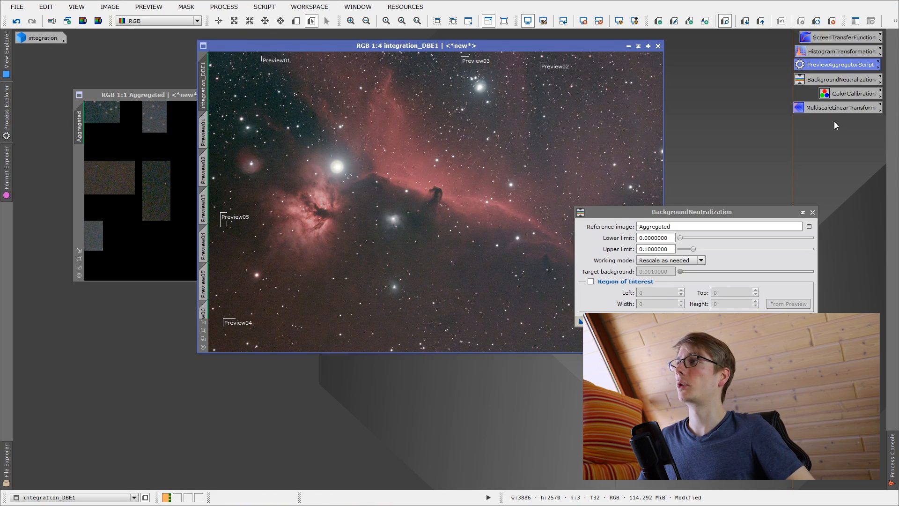
Set the Aggregated image as the background reference in ColorCalibration and apply the process to integration_DBE1
left_click(838, 95)
double_click(838, 95)
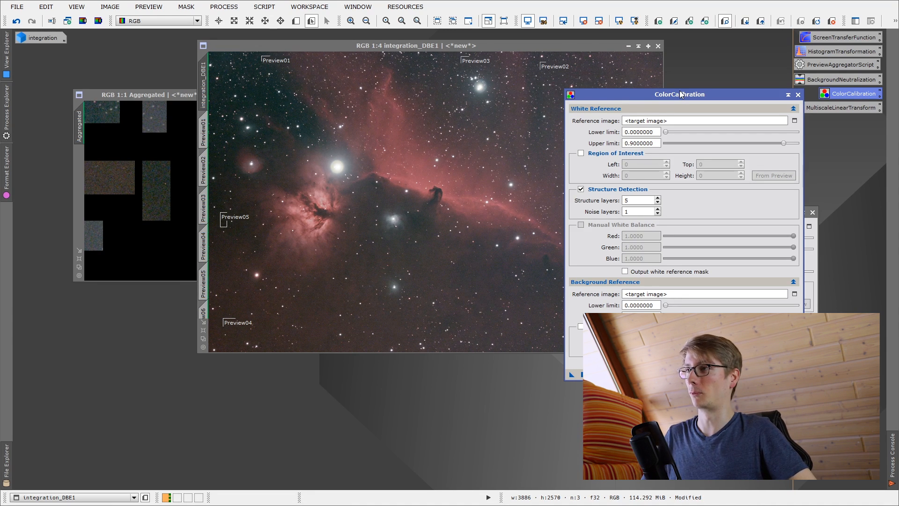
left_click(795, 294)
left_click(448, 236)
left_click(425, 254)
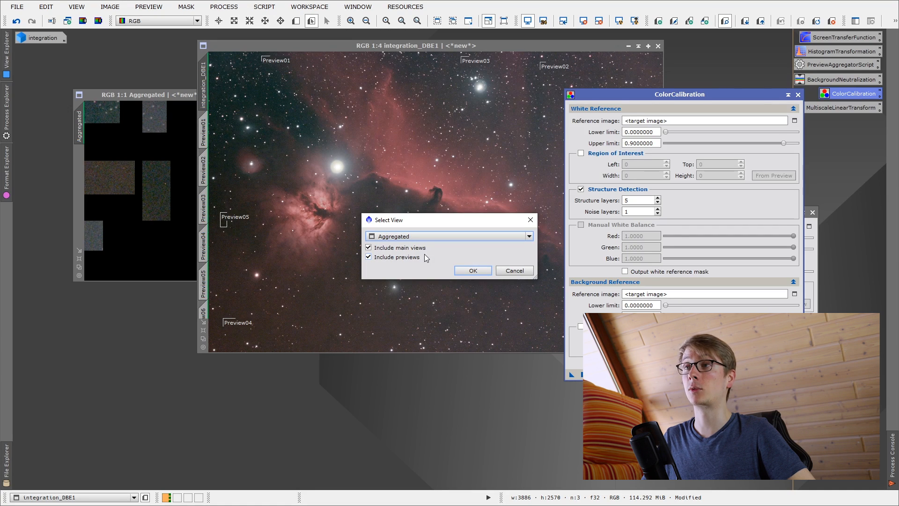
left_click(471, 272)
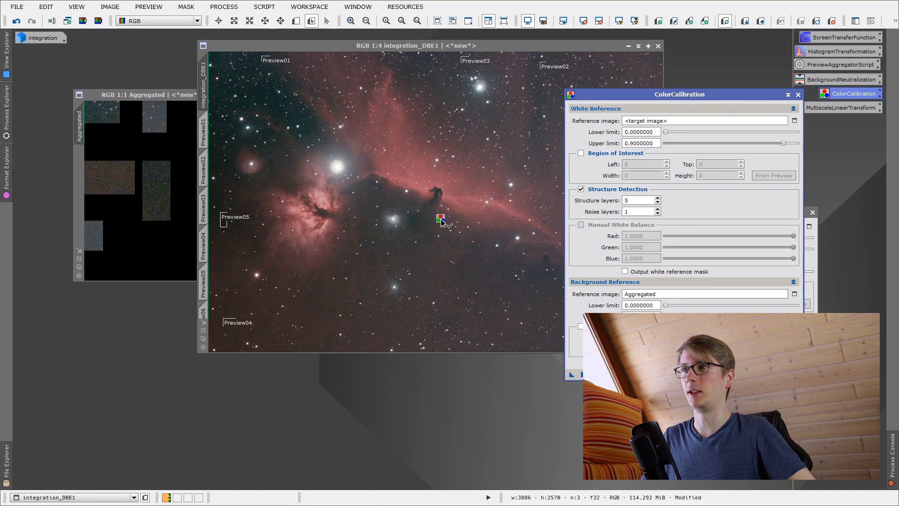
left_click_drag(441, 220, 440, 218)
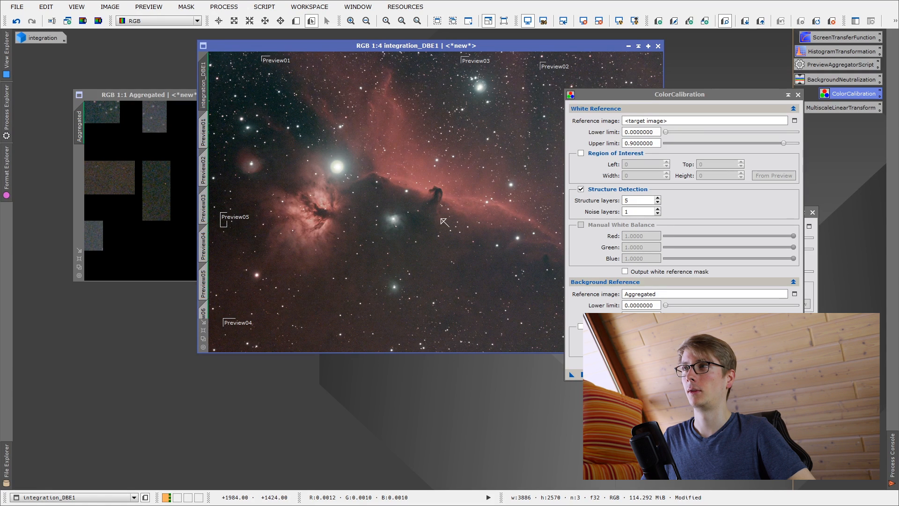
Clear the process windows off the image, and undo and redo ColorCalibration to compare the colors across the whole frame
left_click_drag(651, 92, 716, 163)
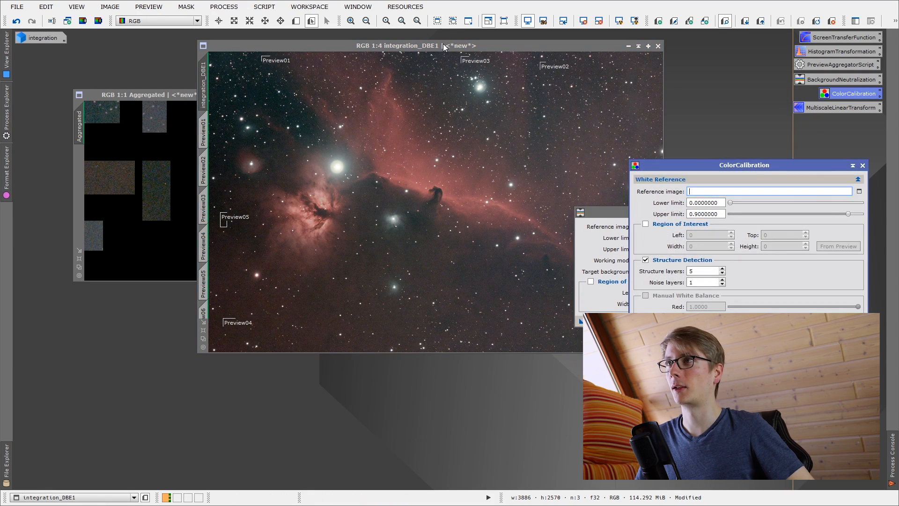
left_click_drag(611, 214, 645, 323)
right_click(480, 177)
left_click(503, 185)
right_click(503, 185)
left_click(518, 203)
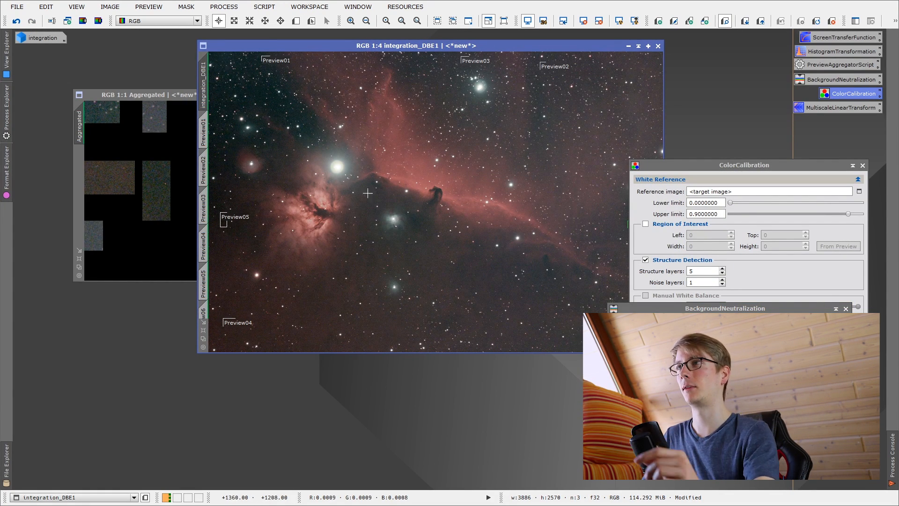
Compare the Flame and Horsehead nebulas at 1:2 by repeatedly undoing and redoing ColorCalibration
scroll(349, 188, "up", 2)
left_click_drag(348, 202, 469, 184)
right_click(469, 183)
left_click(499, 196)
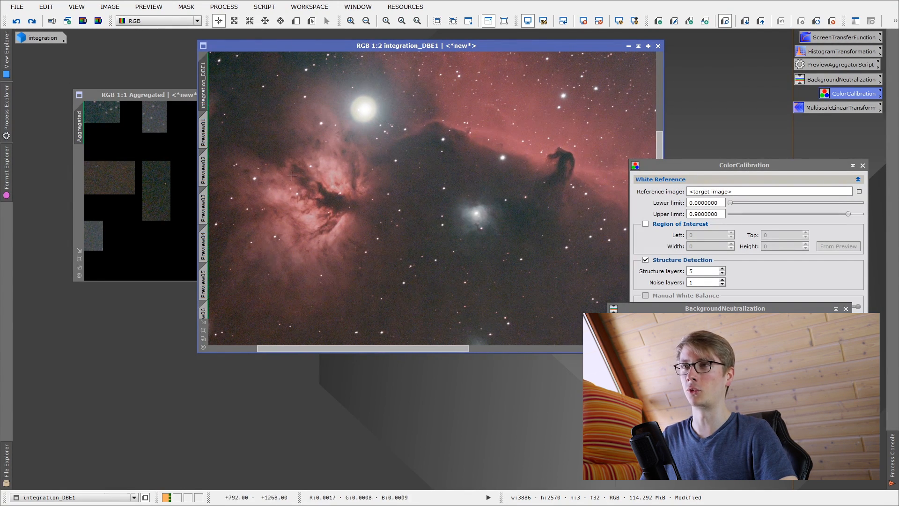
right_click(471, 183)
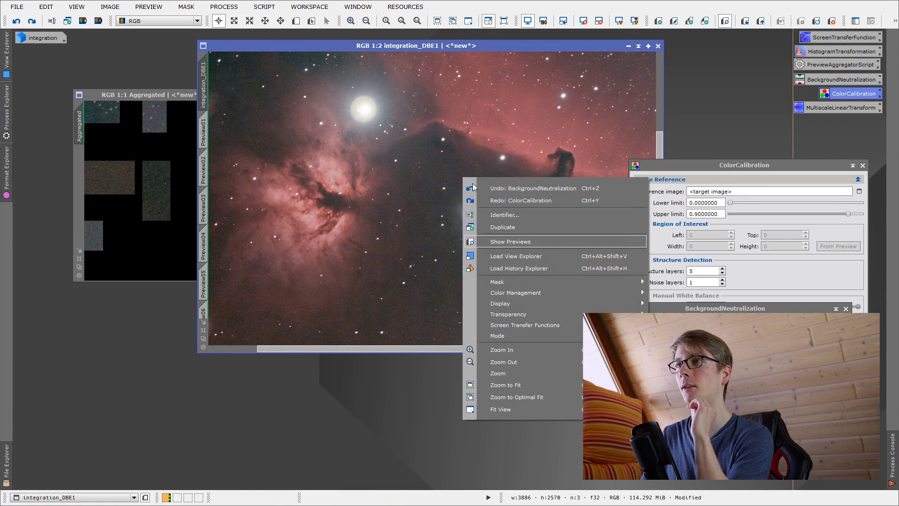
left_click(487, 202)
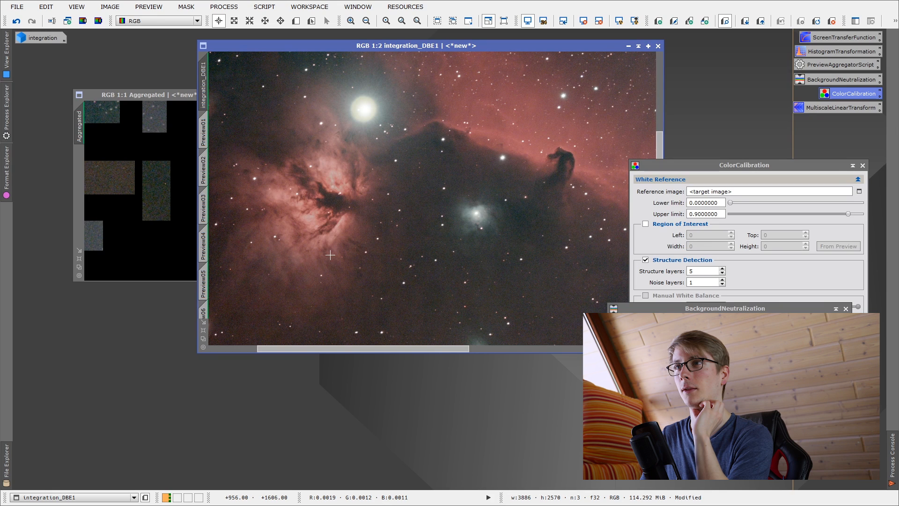
right_click(438, 184)
left_click(457, 195)
right_click(450, 191)
left_click(478, 214)
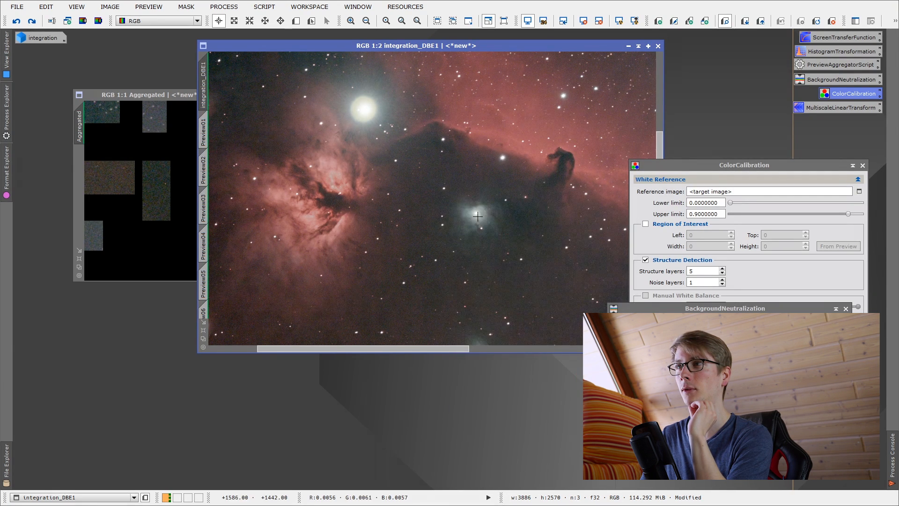
right_click(448, 181)
left_click(457, 189)
right_click(442, 181)
left_click(457, 201)
right_click(437, 188)
left_click(457, 199)
right_click(438, 185)
left_click(451, 205)
right_click(435, 187)
left_click(446, 201)
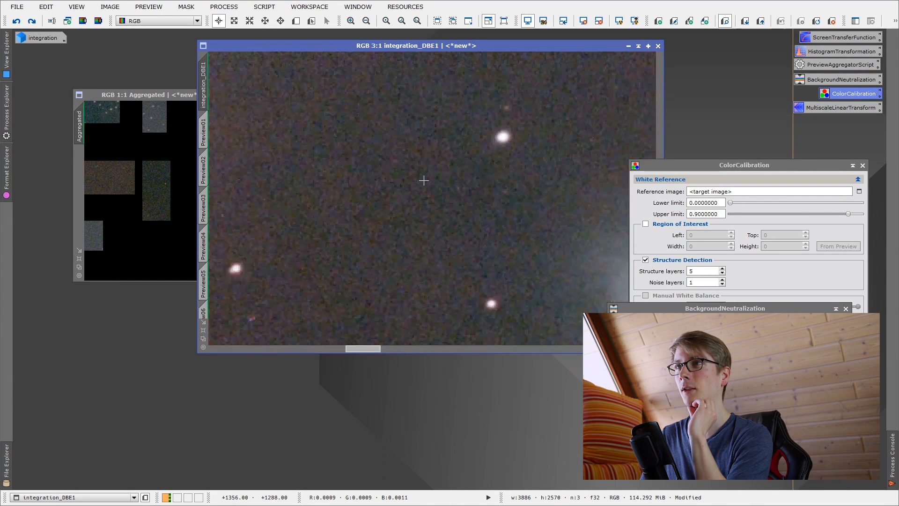
Examine the Horsehead and the bright star's halo at 2:1, toggling ColorCalibration to compare the star's color
scroll(424, 180, "down", 2)
scroll(424, 181, "up", 4)
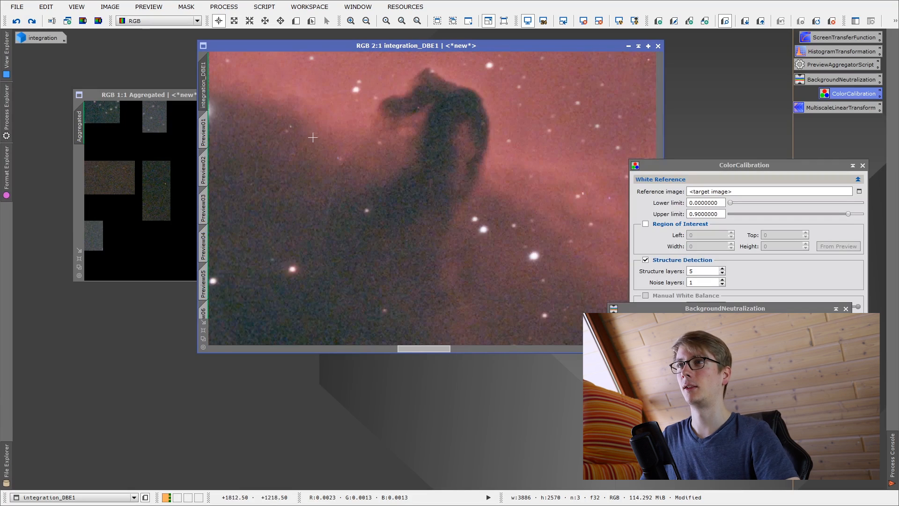
left_click_drag(309, 124, 609, 277)
left_click_drag(320, 174, 570, 275)
left_click_drag(349, 207, 603, 249)
left_click_drag(415, 219, 393, 227)
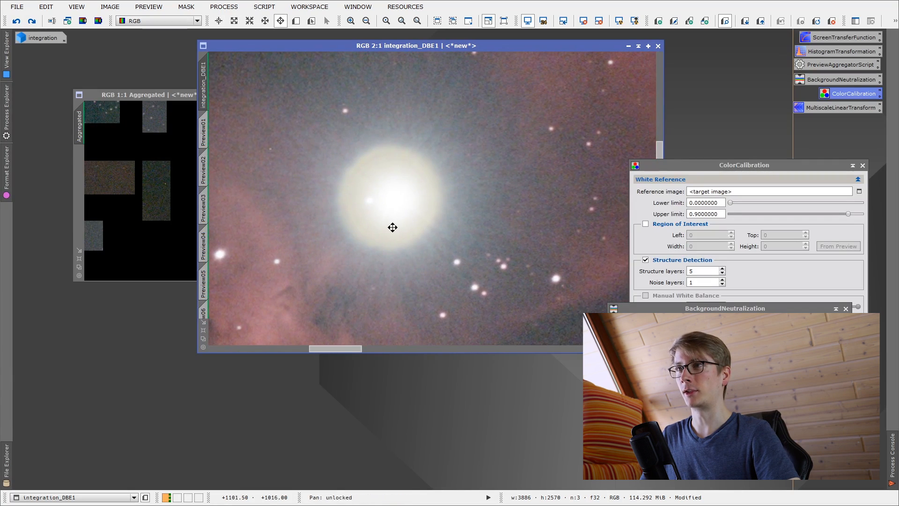
right_click(528, 208)
left_click(550, 229)
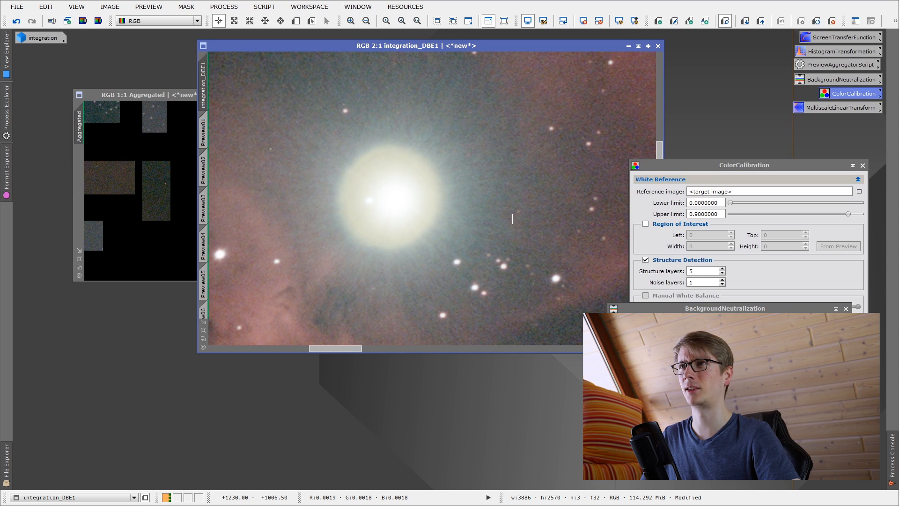
Recheck the overall effect on the full image by switching between the states before and after ColorCalibration
scroll(513, 219, "down", 1)
scroll(513, 219, "down", 4)
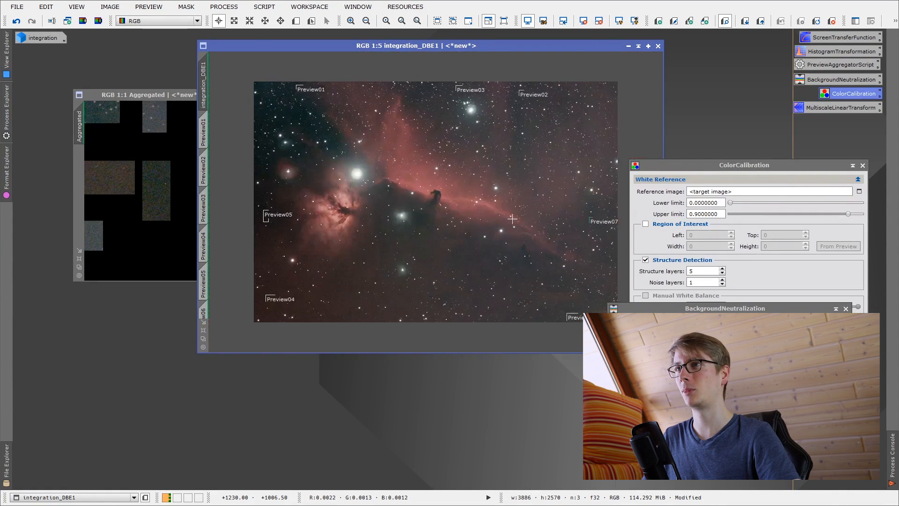
scroll(489, 194, "up", 1)
right_click(489, 192)
left_click(534, 196)
right_click(501, 201)
left_click(517, 224)
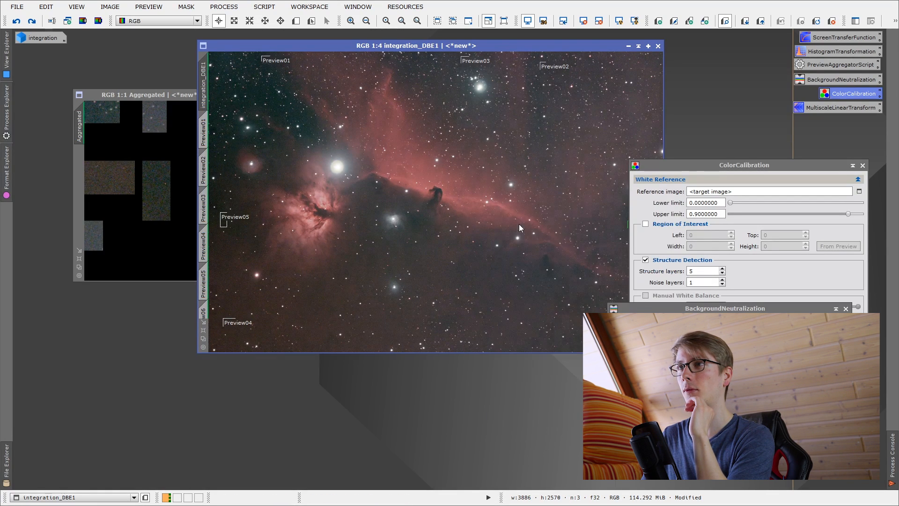
right_click(460, 217)
left_click(510, 223)
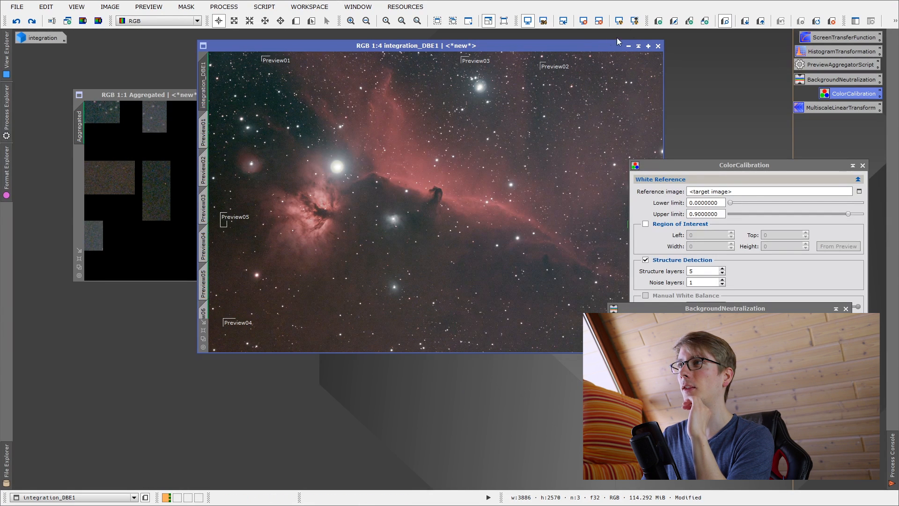
Compare the image before and after ColorCalibration under a boosted screen stretch, and restore the normal automatic stretch
left_click(634, 21)
right_click(538, 108)
left_click(559, 130)
right_click(535, 125)
left_click(554, 137)
right_click(508, 123)
left_click(532, 143)
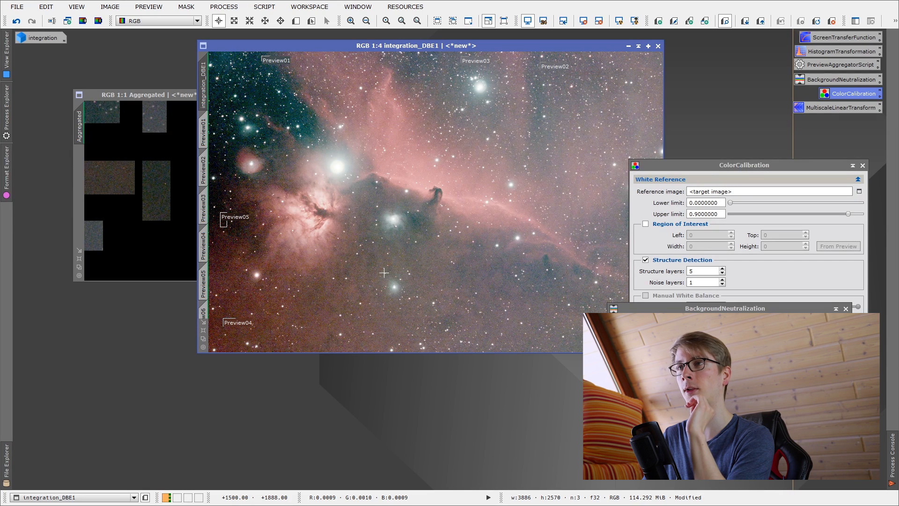
left_click(619, 20)
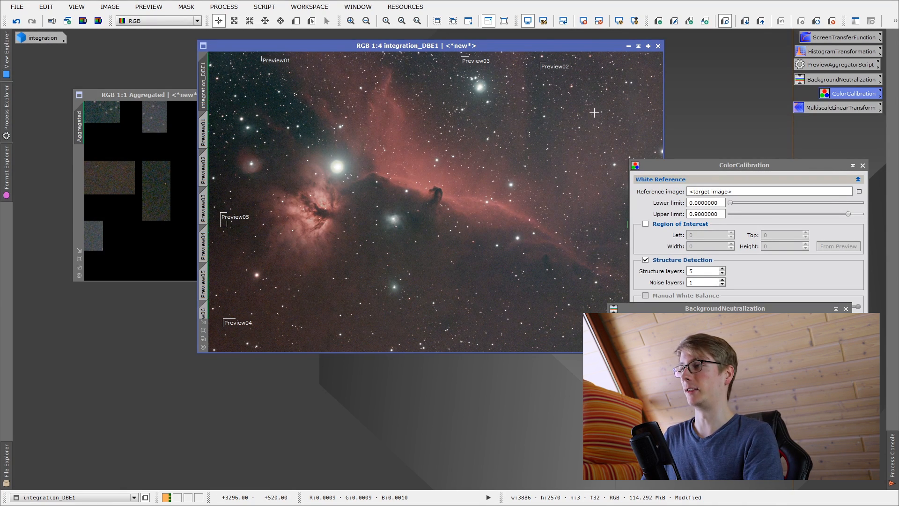
Close the ColorCalibration and BackgroundNeutralization windows, and minimize the Aggregated image to an icon below the integration icon
left_click(858, 180)
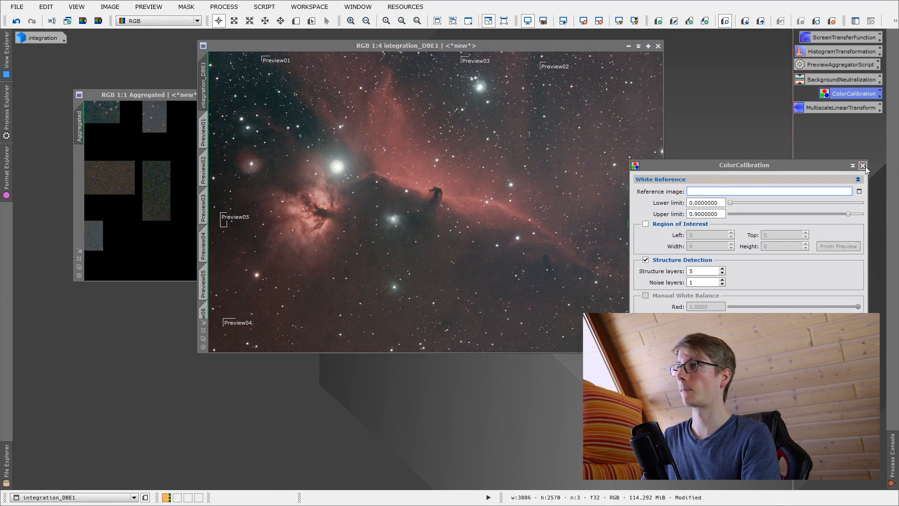
left_click(862, 165)
left_click_drag(100, 94, 80, 185)
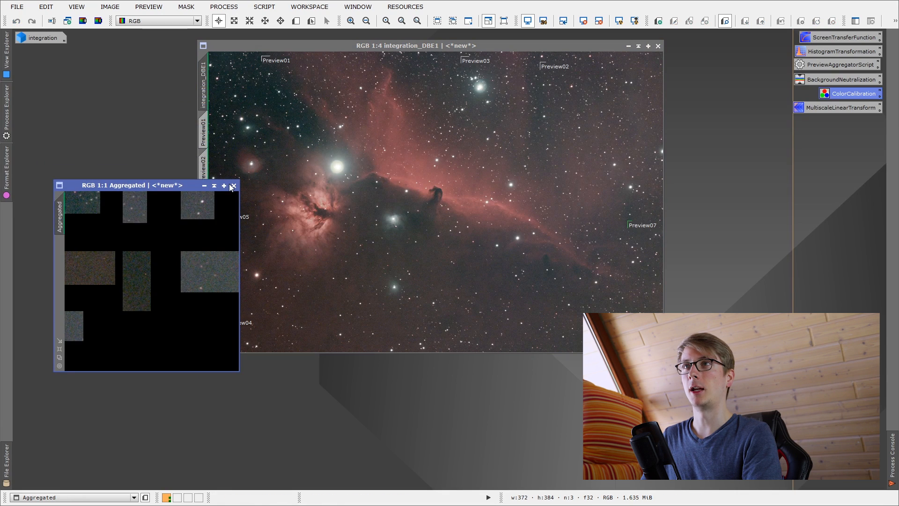
left_click(204, 186)
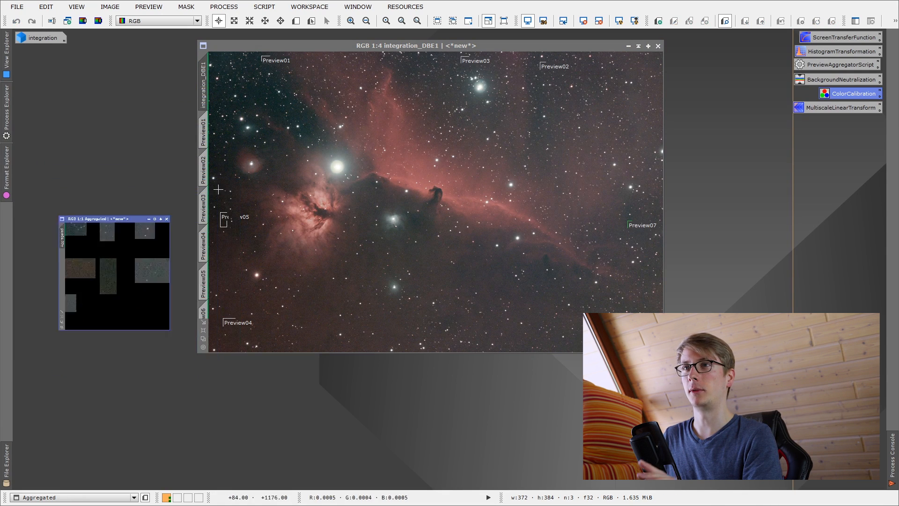
left_click(210, 276)
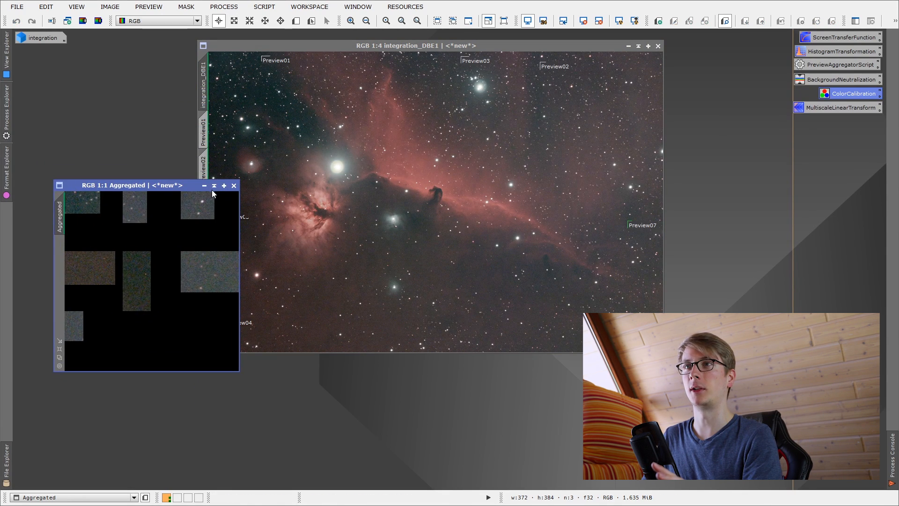
left_click(204, 187)
left_click_drag(170, 274, 45, 54)
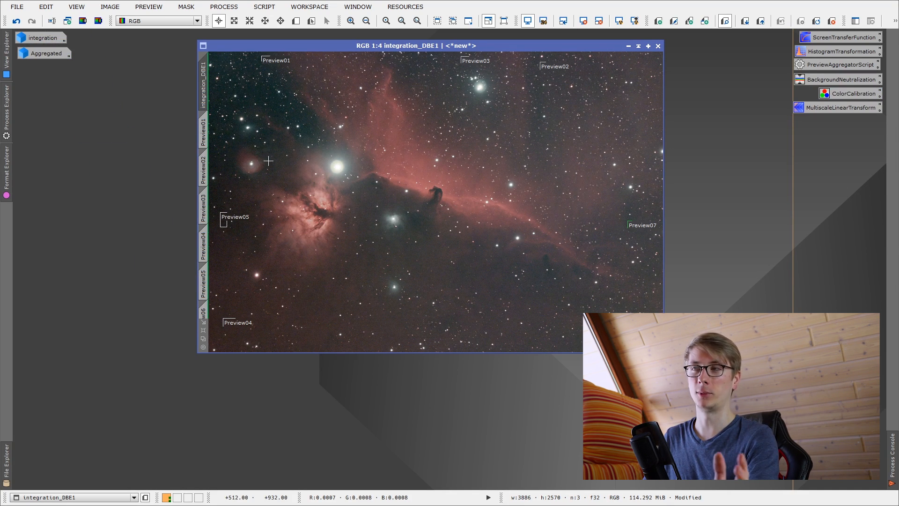
Open the PhotometricColorCalibration process and move its window so that all its parameters are unobstructed
left_click(219, 9)
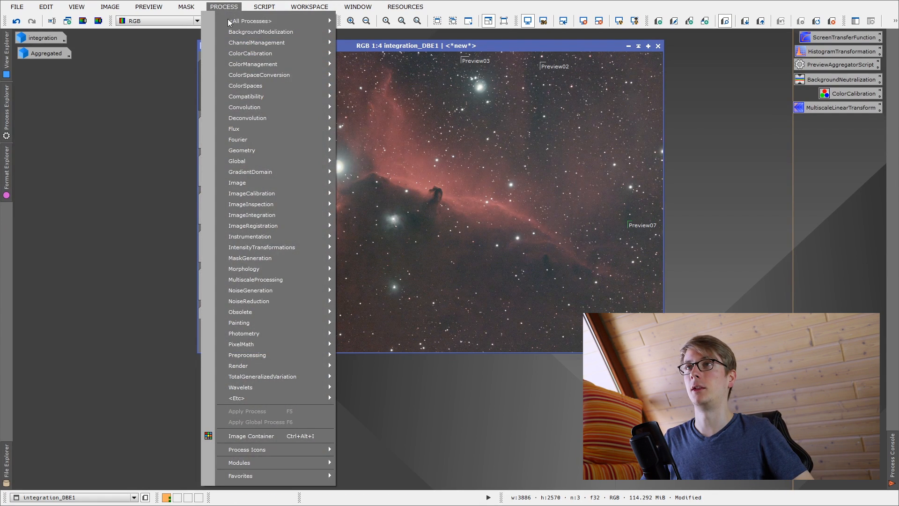
mouse_move(230, 22)
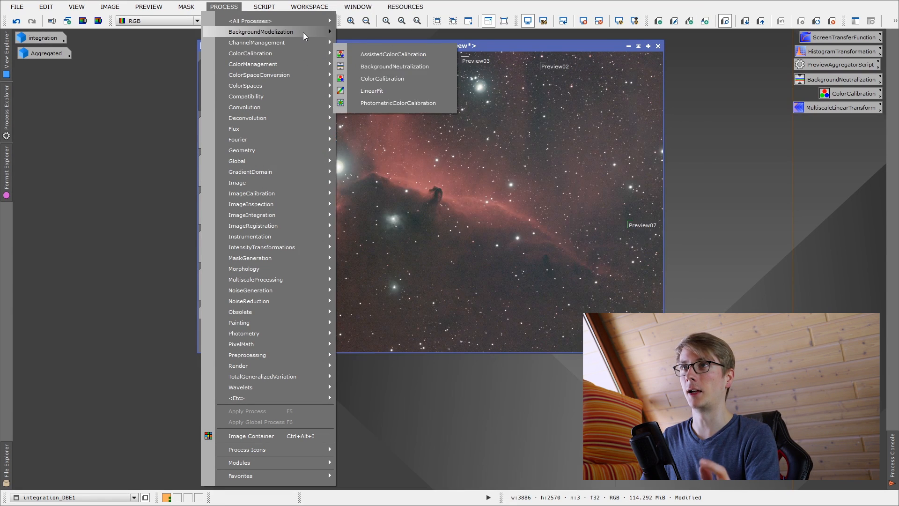
mouse_move(303, 36)
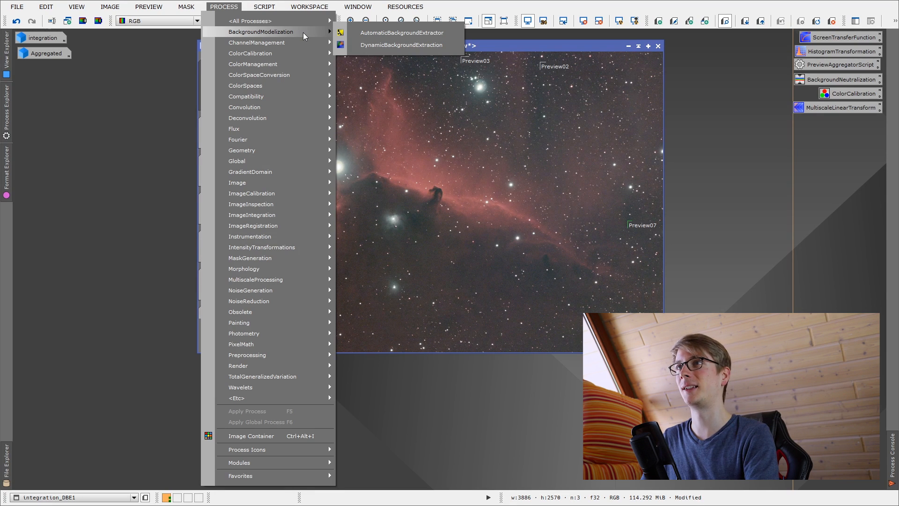
mouse_move(305, 52)
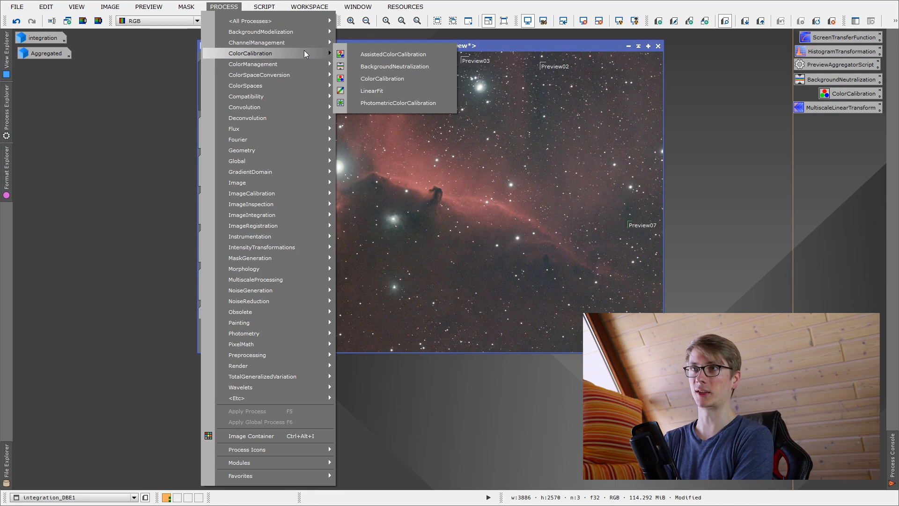
left_click(383, 102)
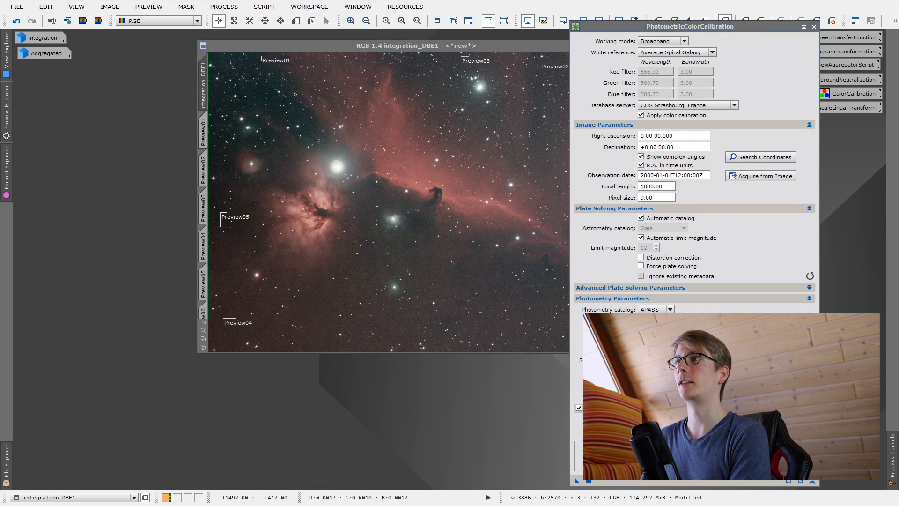
left_click_drag(657, 27, 187, 24)
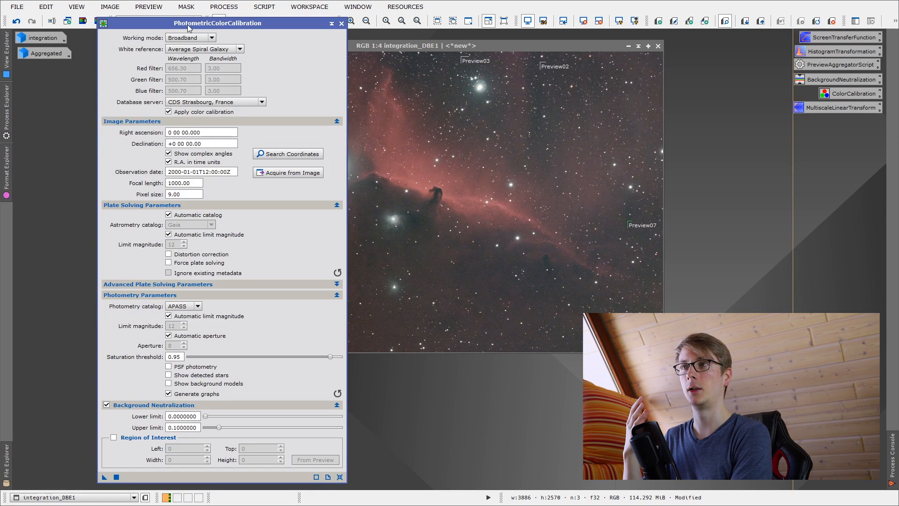
Review the available white references in PhotometricColorCalibration and close the process window without applying it
left_click(179, 50)
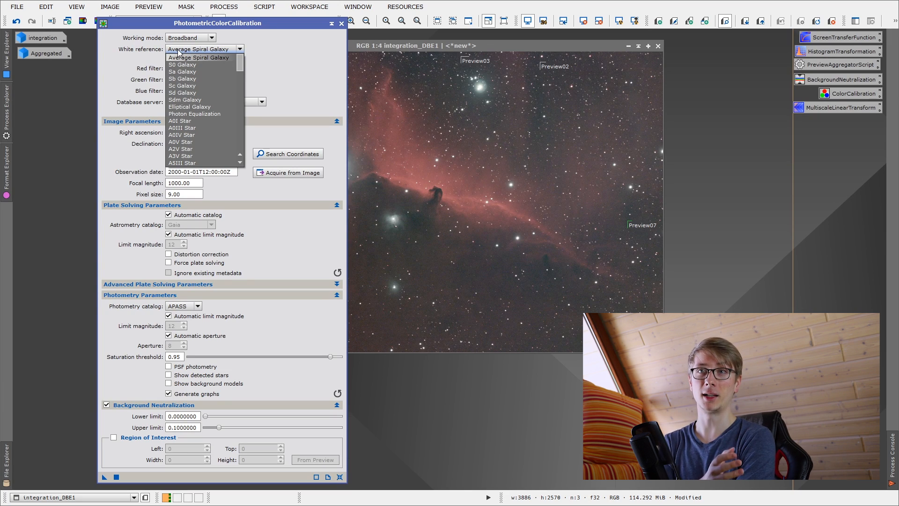
scroll(225, 86, "down", 10)
scroll(203, 111, "down", 5)
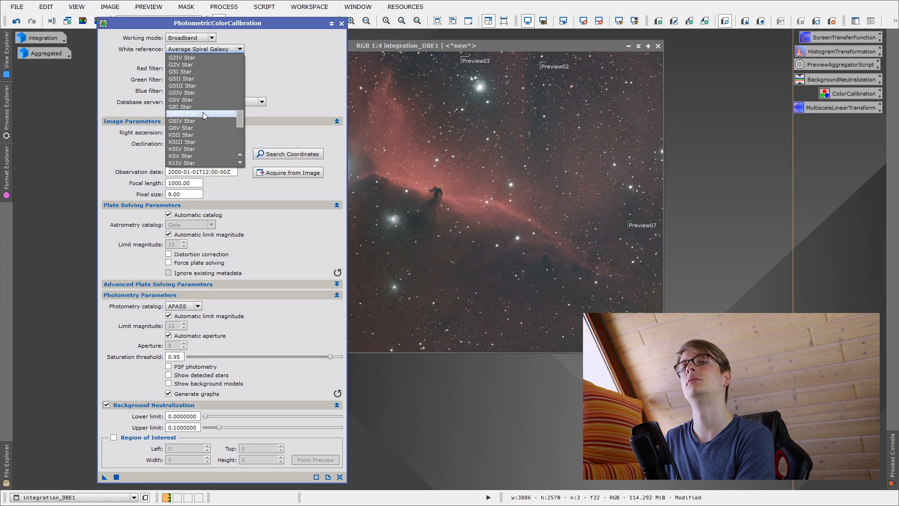
scroll(204, 112, "up", 12)
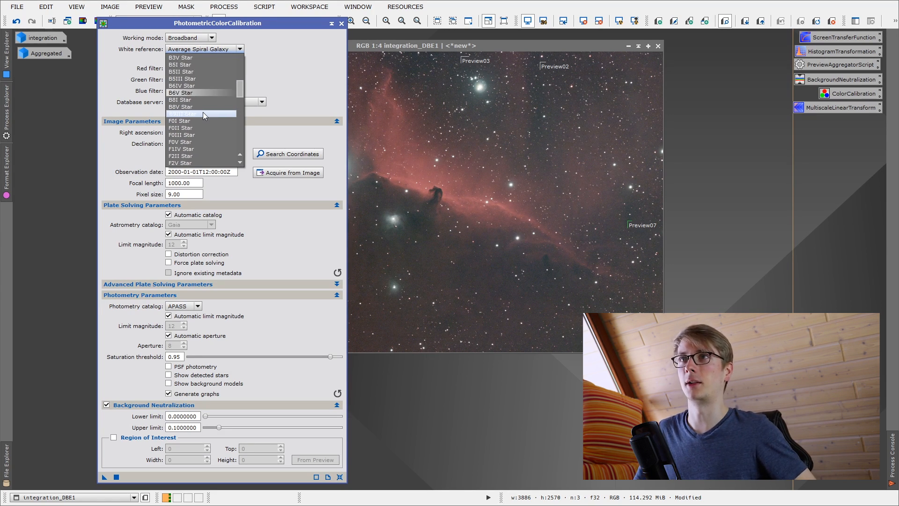
scroll(203, 111, "up", 3)
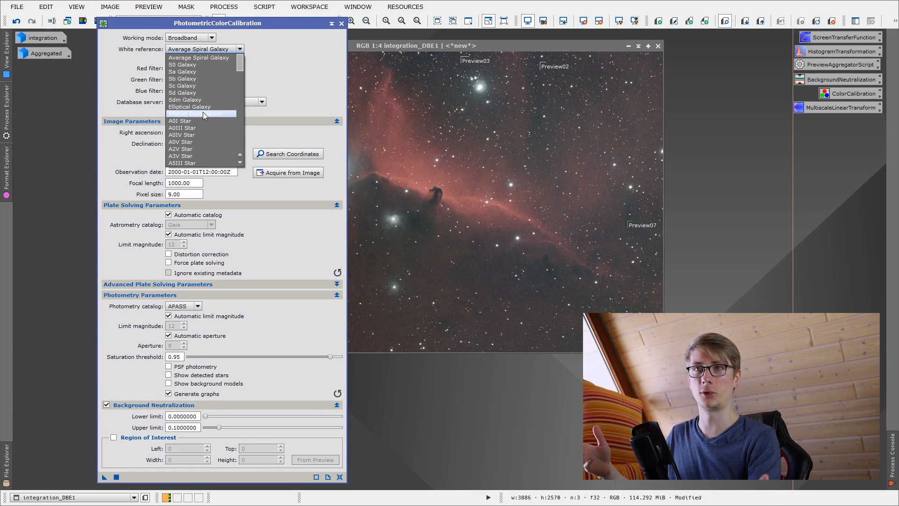
left_click(290, 50)
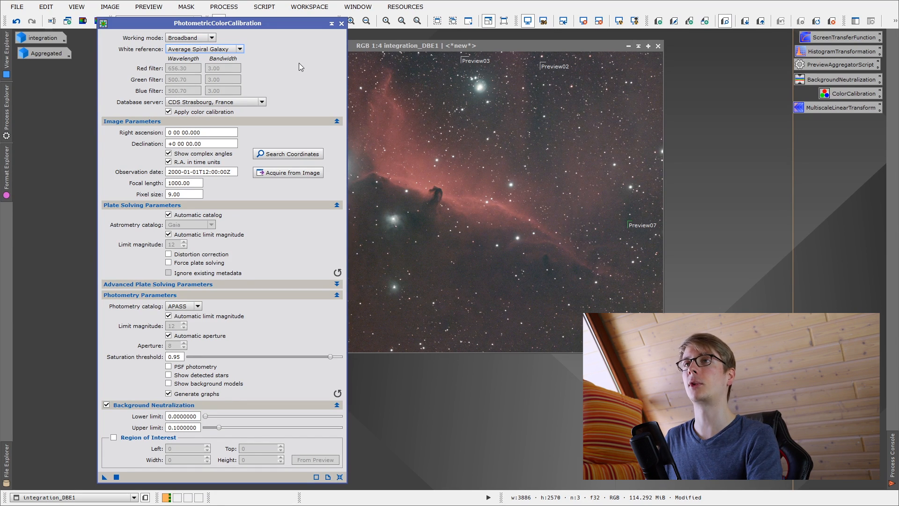
left_click(342, 24)
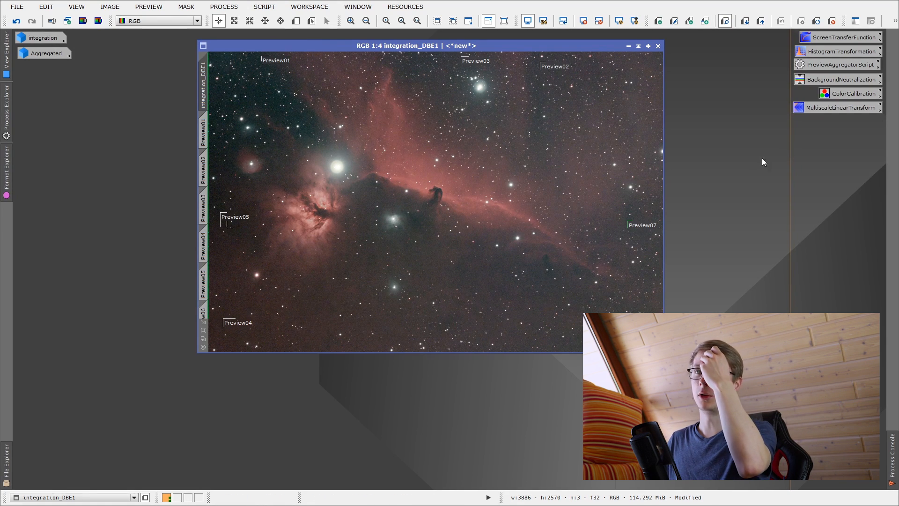
right_click(452, 117)
key("Escape")
right_click(494, 128)
left_click(519, 148)
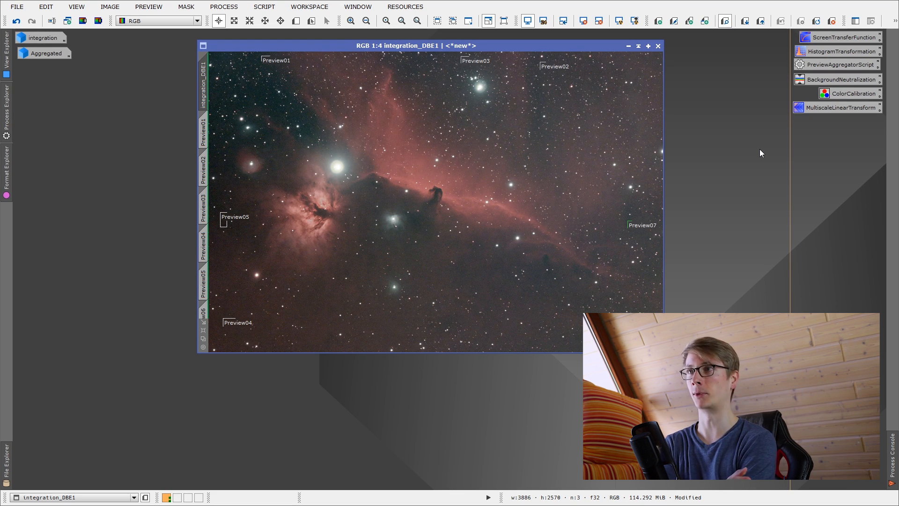
left_click(224, 7)
mouse_move(323, 20)
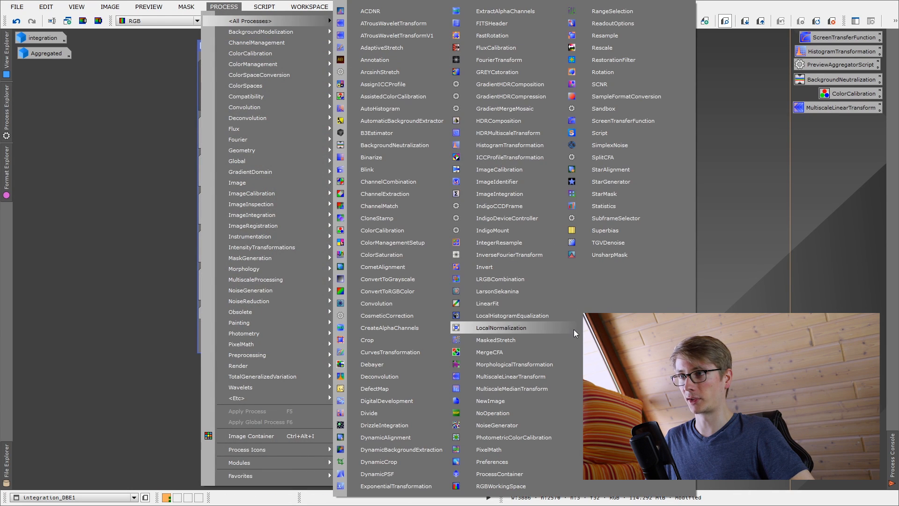
left_click(511, 376)
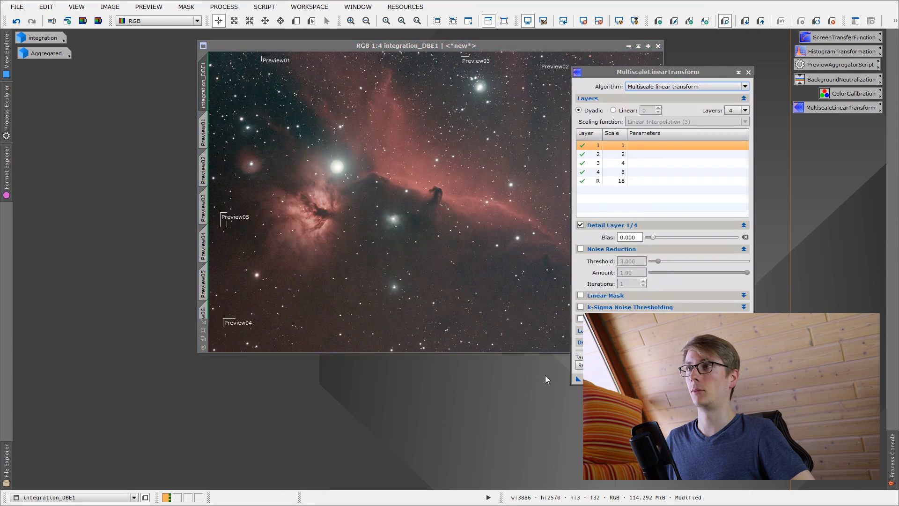
left_click(748, 72)
Delete all previews from integration_DBE1 and move its window aside to free up workspace
left_click_drag(331, 49, 284, 83)
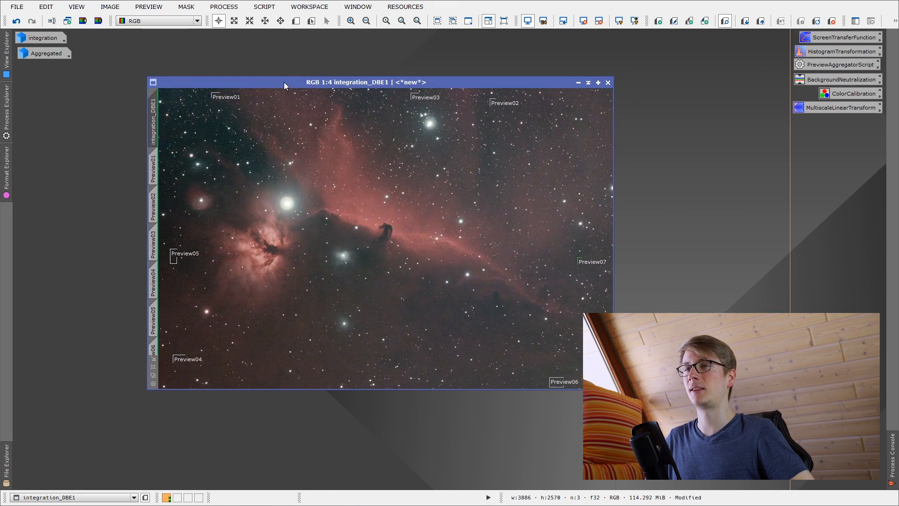
left_click_drag(284, 82, 233, 87)
left_click(214, 7)
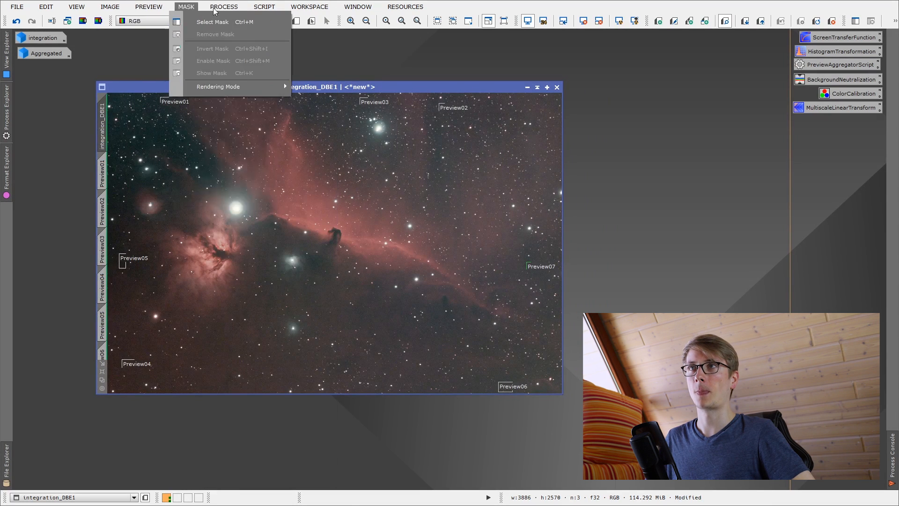
mouse_move(224, 7)
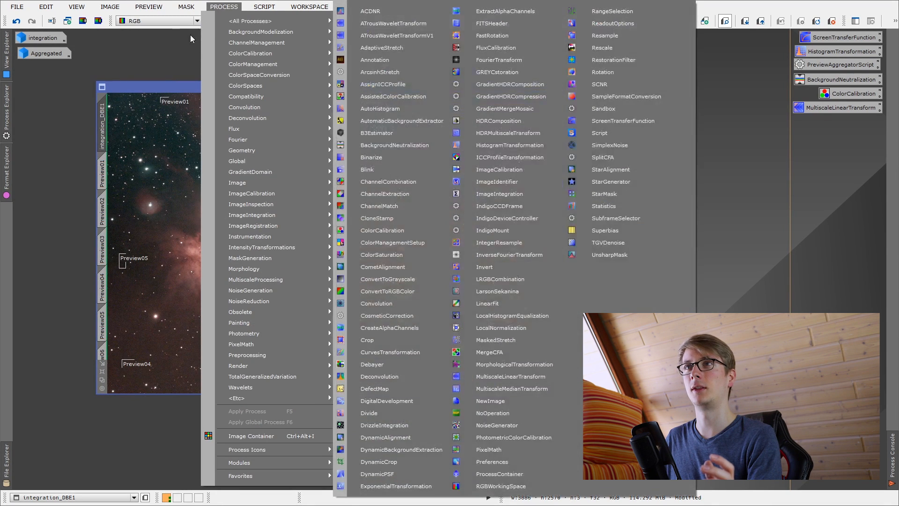
left_click(191, 34)
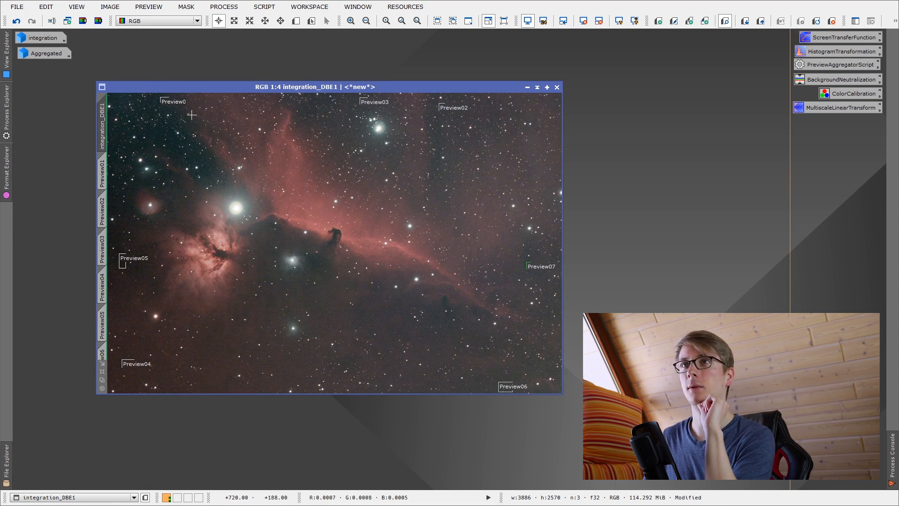
left_click(163, 6)
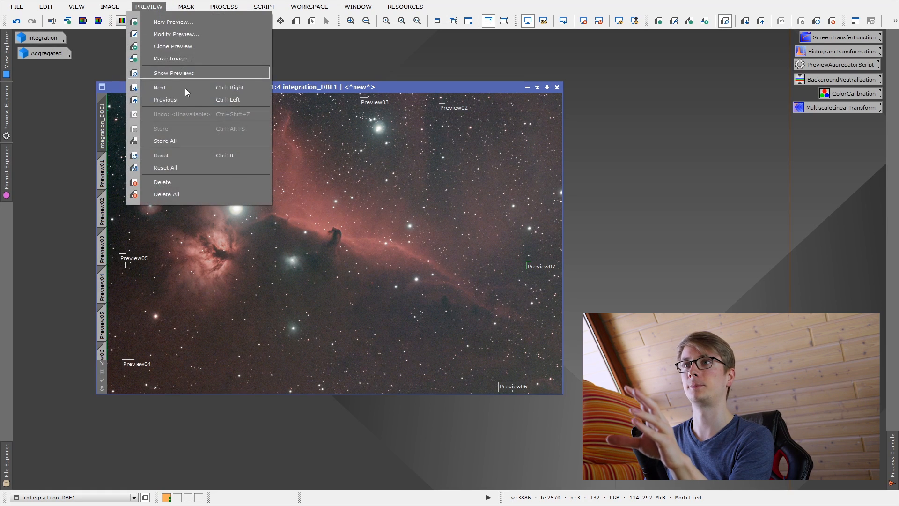
left_click(184, 178)
left_click_drag(284, 89, 200, 77)
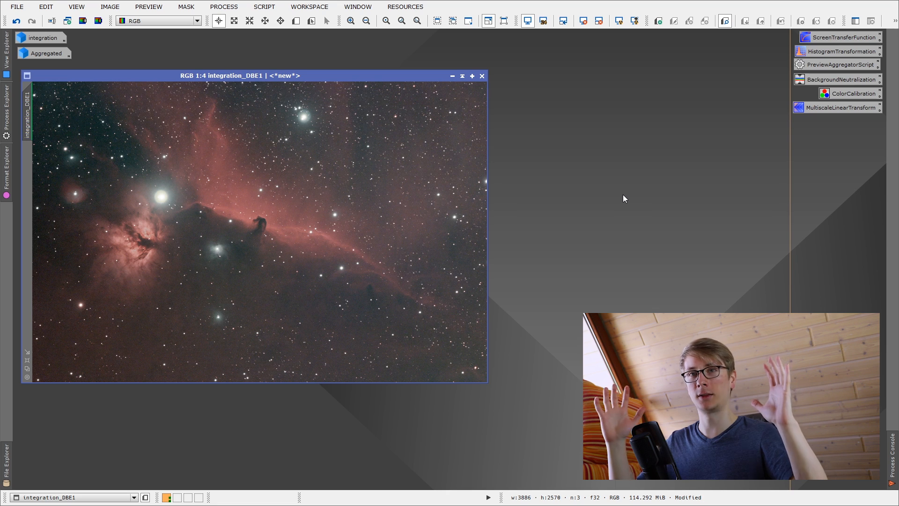
Run the ExtractWaveletLayers script on integration_DBE1 with 5 layers, the residual layer and the 5x5 B3 Spline scaling function
left_click(273, 6)
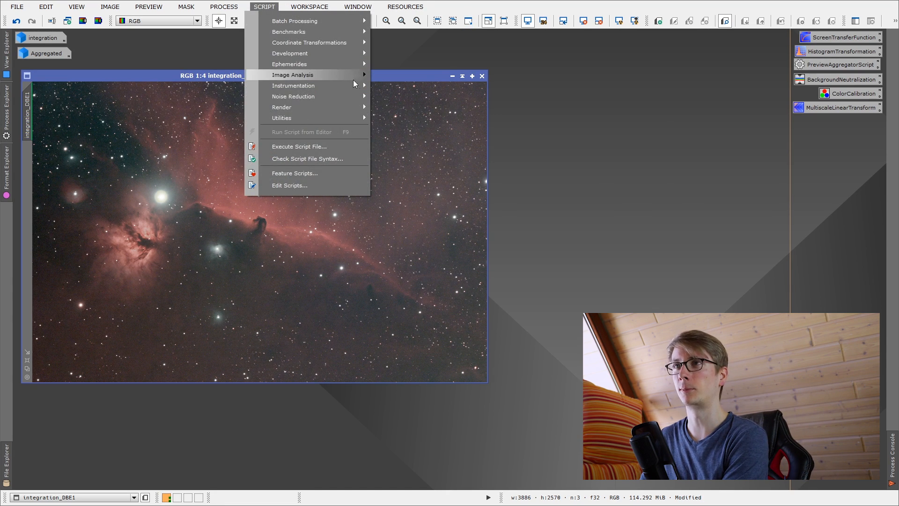
mouse_move(364, 98)
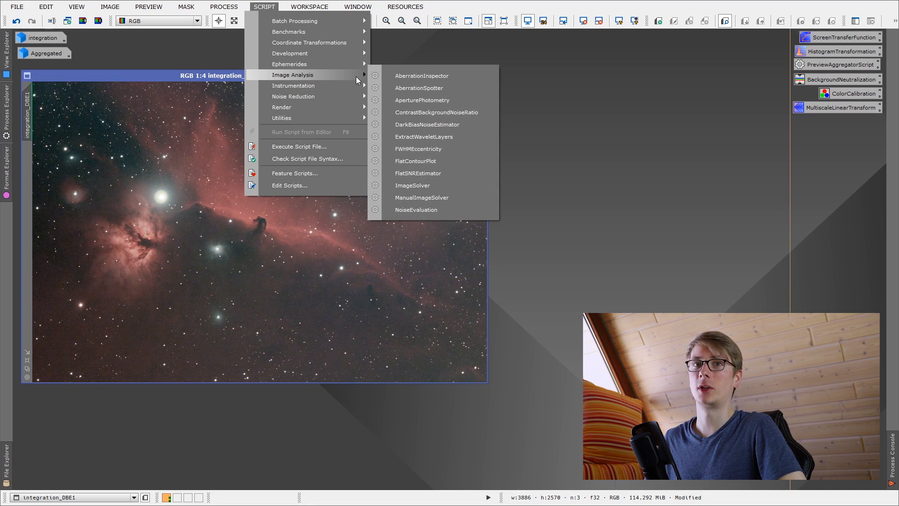
left_click(472, 136)
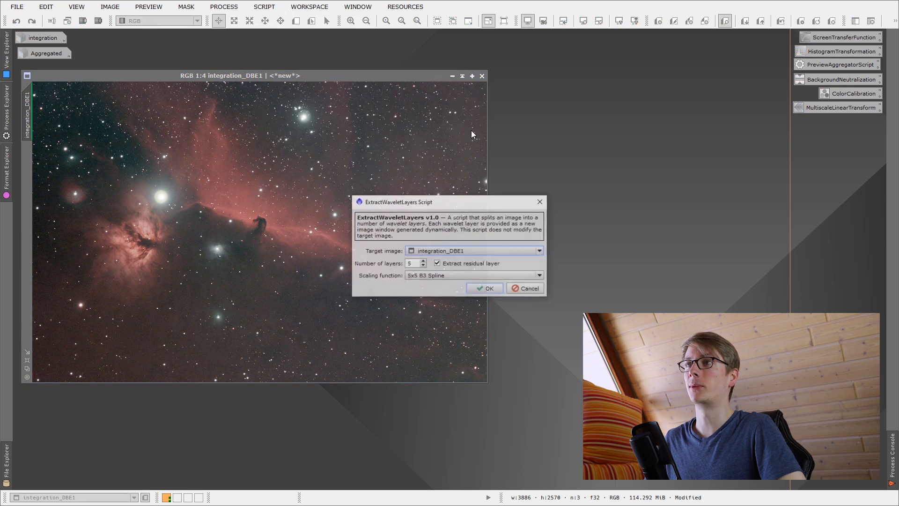
left_click_drag(442, 205, 662, 115)
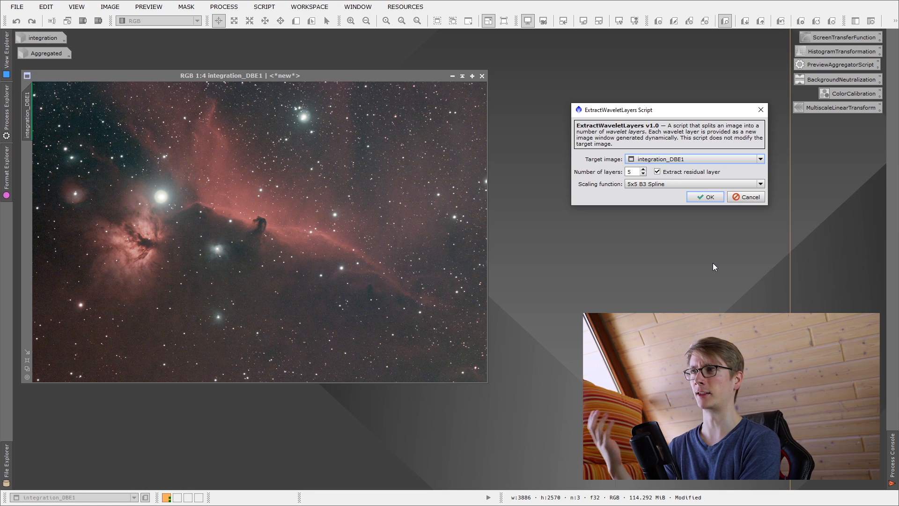
key("Return")
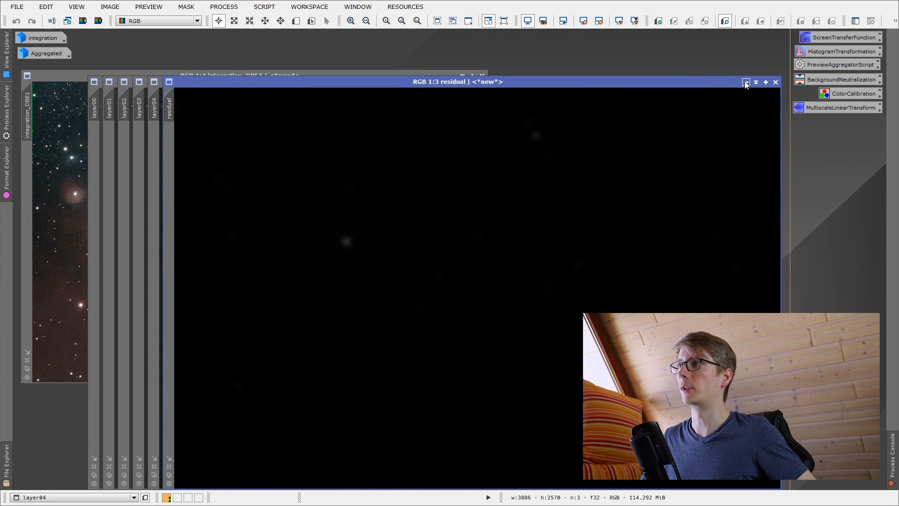
Minimize the residual, layer04, layer03, layer02 and layer01 images to icons, leaving only layer00 open above the original image
left_click(747, 83)
left_click(730, 83)
left_click(717, 82)
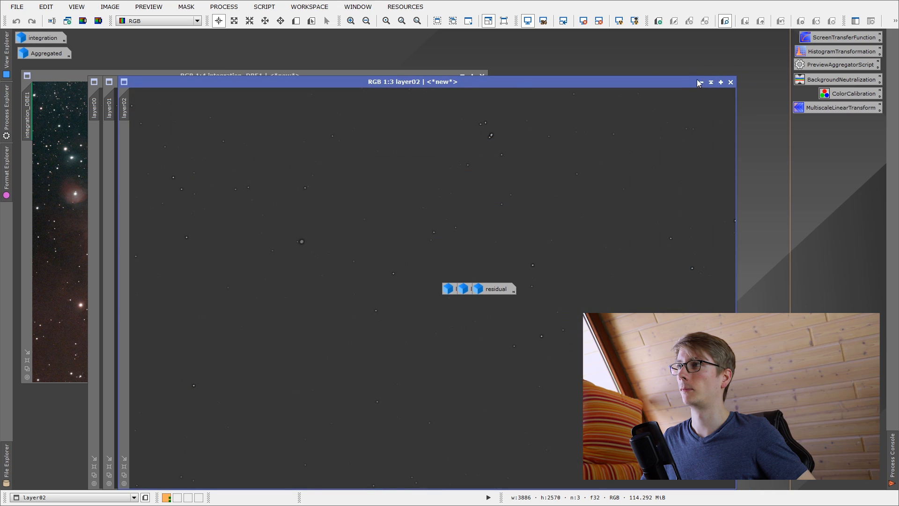
left_click(700, 82)
left_click(685, 83)
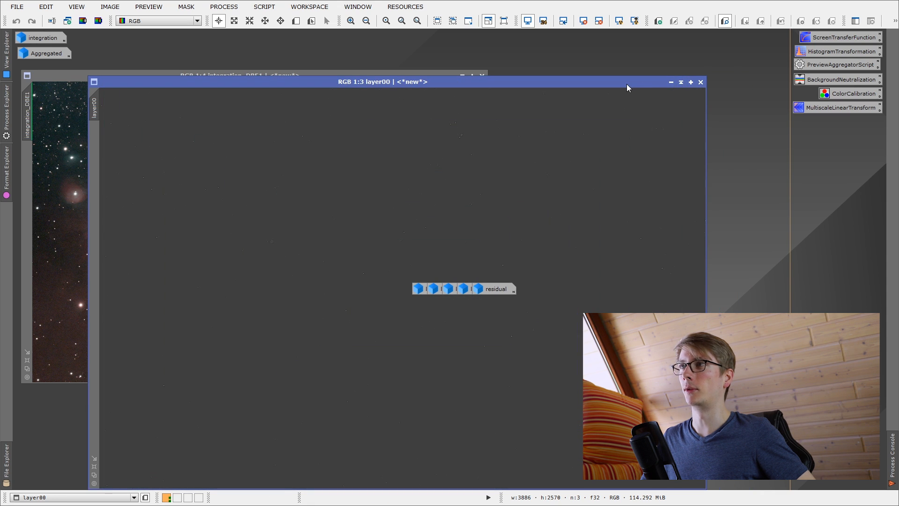
Examine the noise in layer00 around the Horsehead under an automatic screen stretch, and close the layer image
left_click(634, 21)
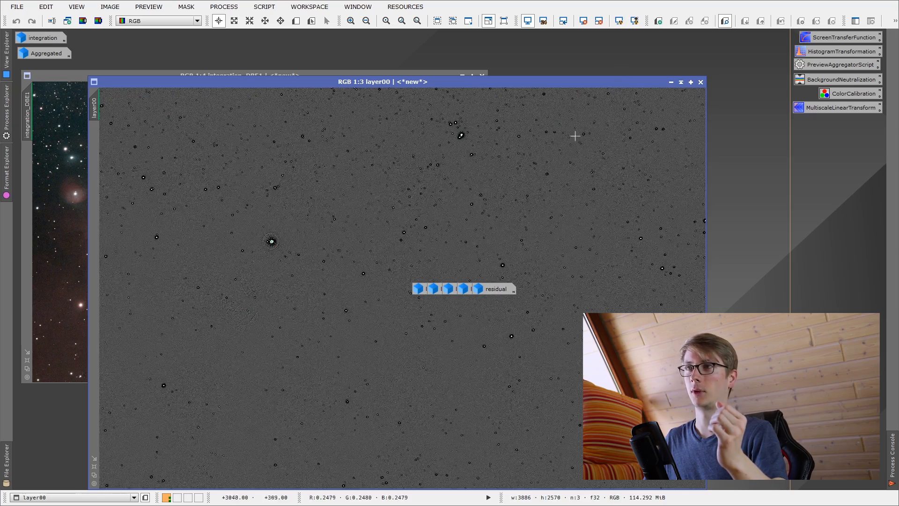
scroll(524, 187, "up", 3)
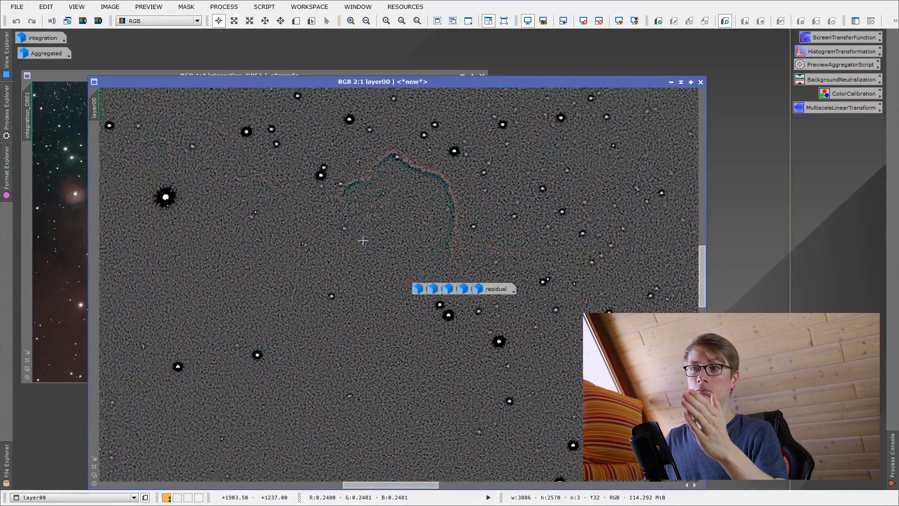
scroll(484, 338, "down", 1)
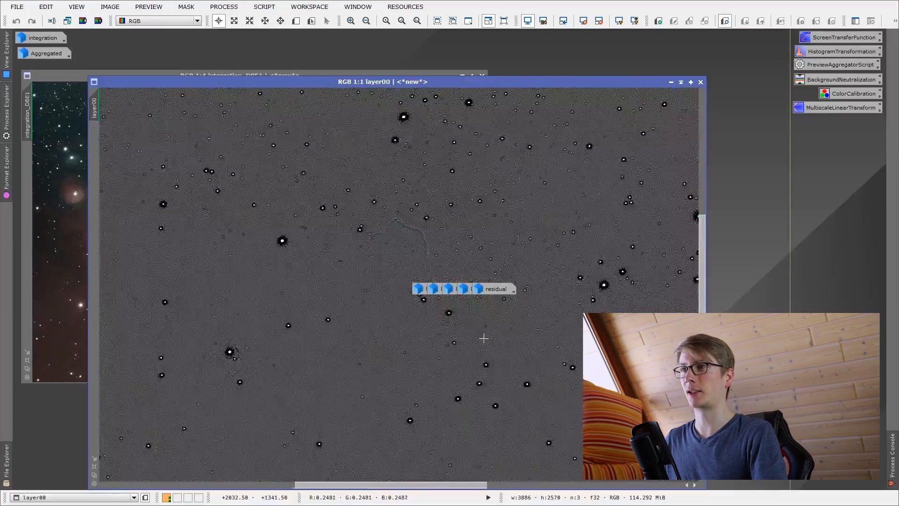
scroll(483, 337, "up", 1)
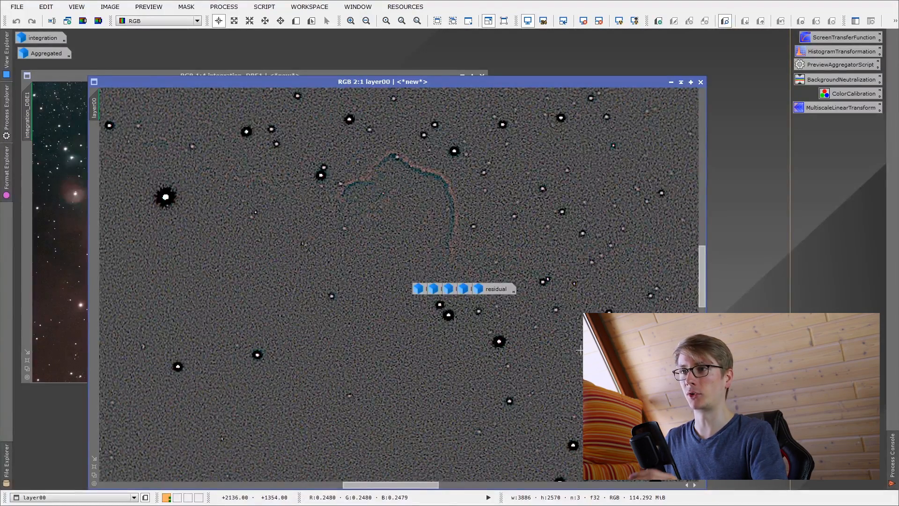
left_click(701, 82)
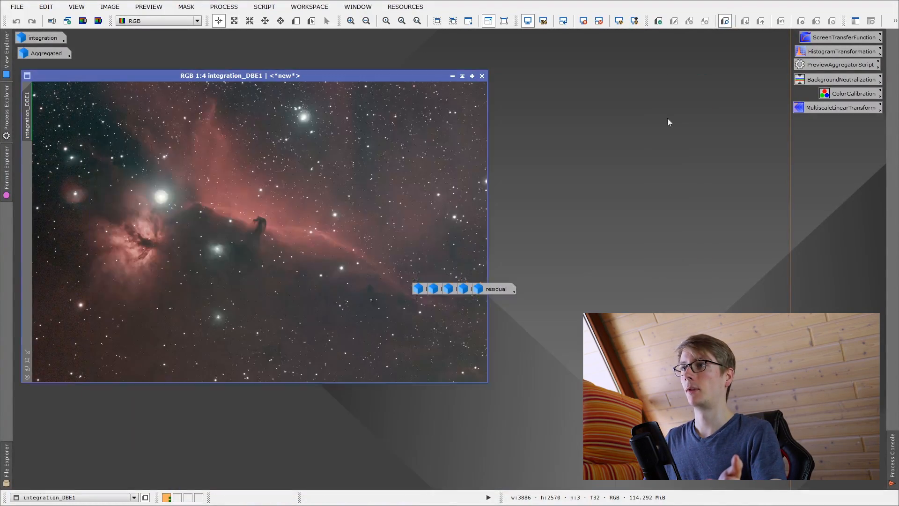
Restore layer01, examine its stars and remaining small-scale structures close up, and close it
double_click(434, 289)
scroll(411, 232, "up", 2)
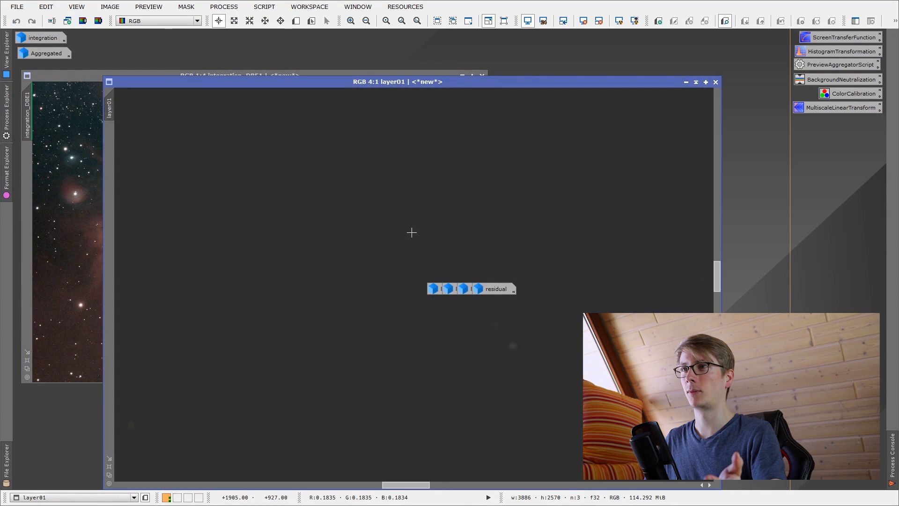
scroll(410, 236, "up", 3)
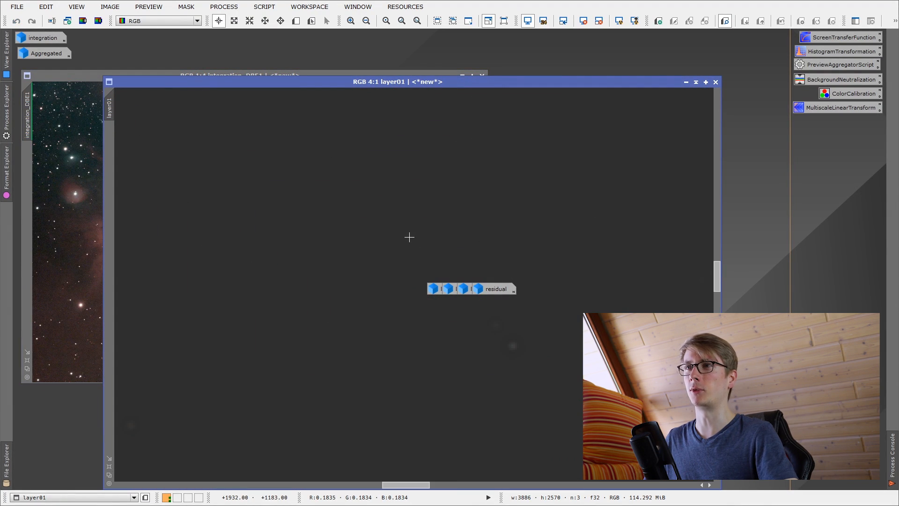
scroll(395, 259, "down", 3)
left_click_drag(302, 244, 379, 277)
scroll(400, 267, "up", 4)
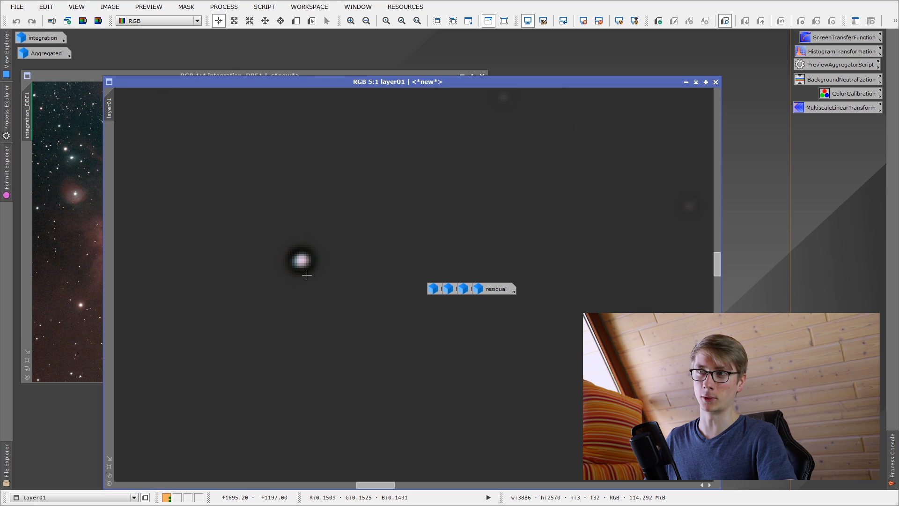
scroll(384, 246, "down", 4)
left_click_drag(519, 200, 247, 362)
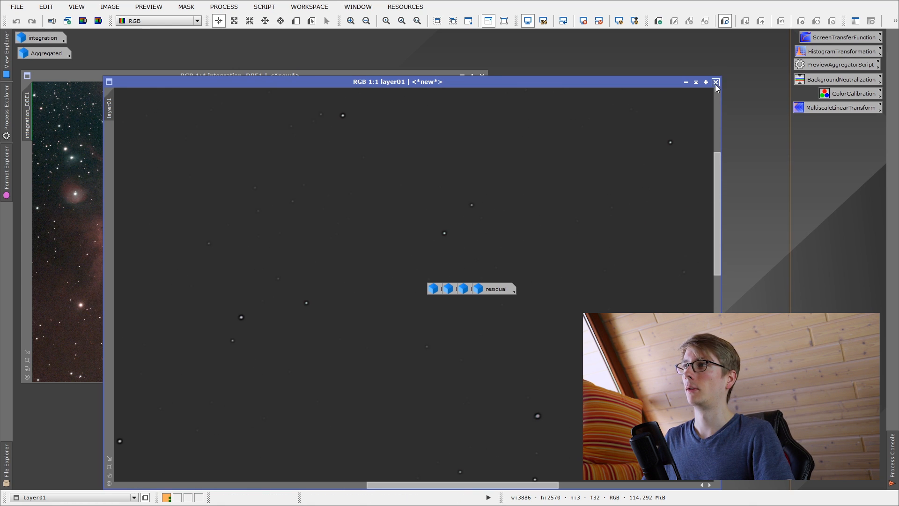
left_click(716, 82)
Restore and inspect layer02 and layer03 one after the other, closing each after viewing
double_click(434, 289)
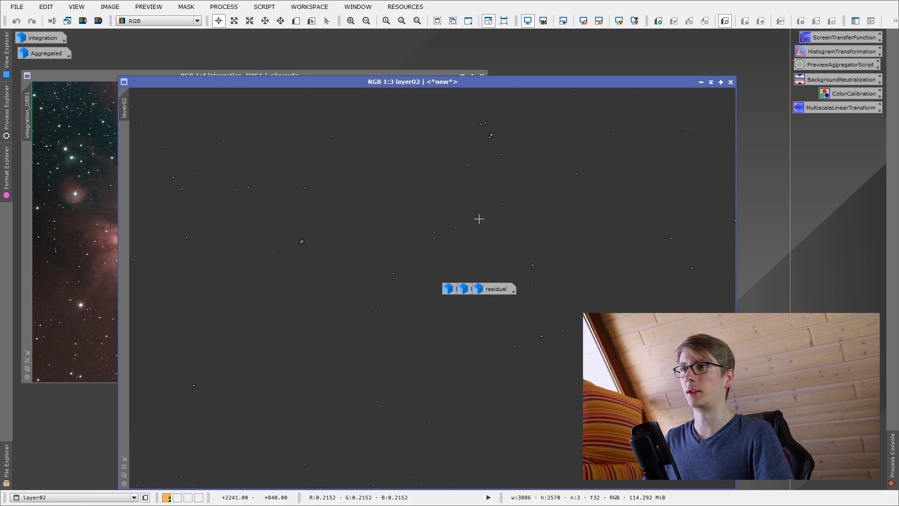
scroll(479, 219, "up", 2)
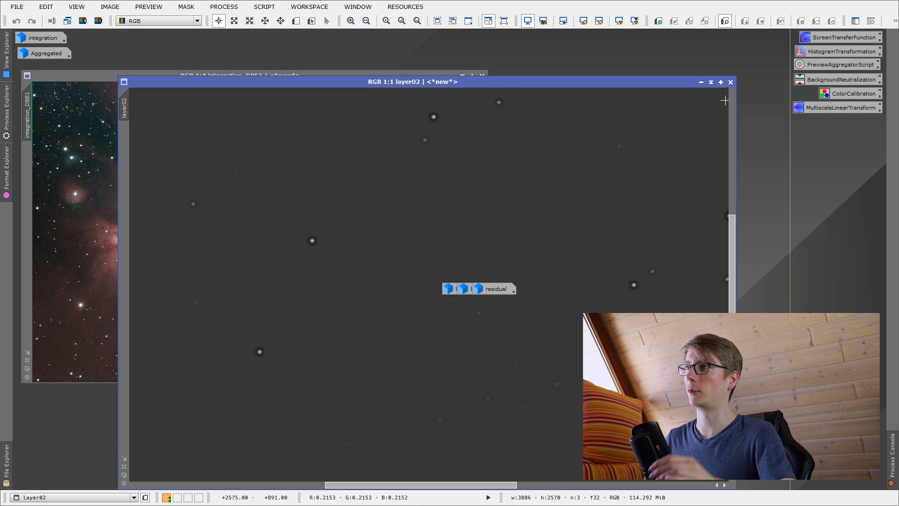
left_click(731, 82)
double_click(448, 289)
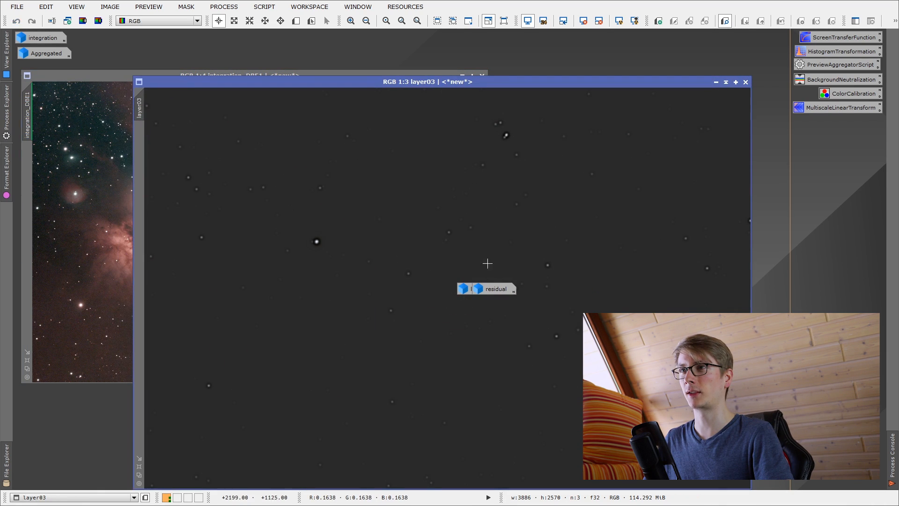
left_click(746, 82)
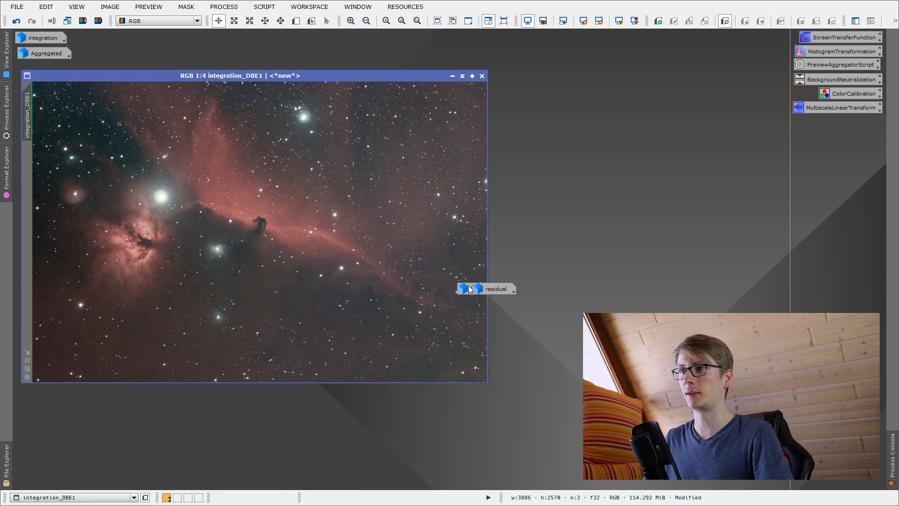
Restore and close layer04, and examine the residual around the Horsehead close up under an automatic screen stretch before closing it
double_click(464, 288)
left_click(760, 82)
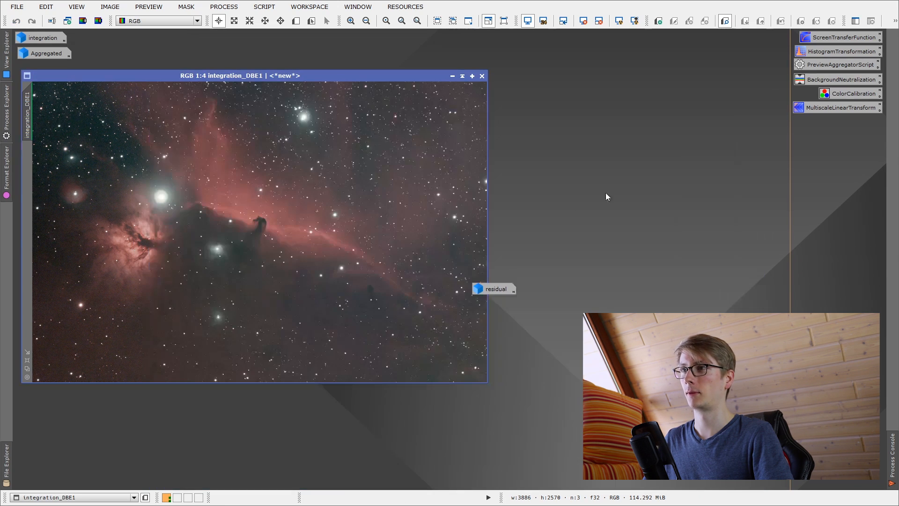
double_click(495, 287)
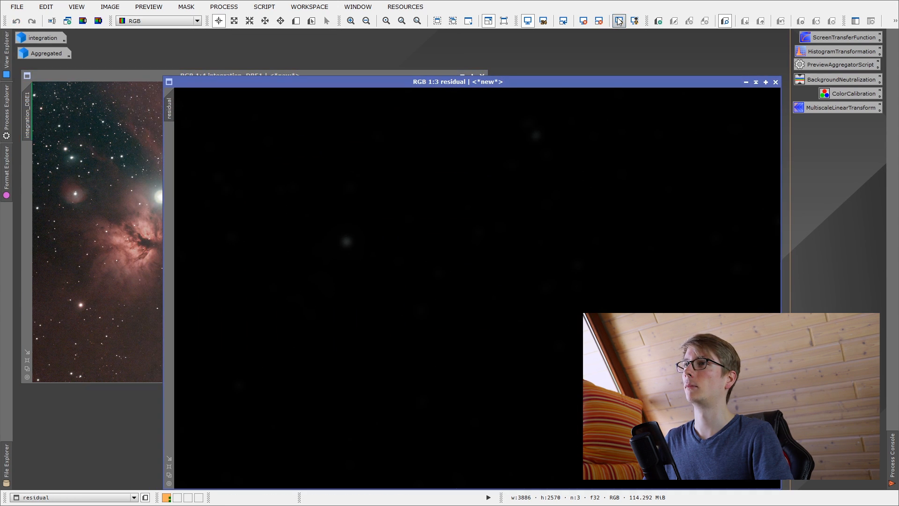
left_click(619, 21)
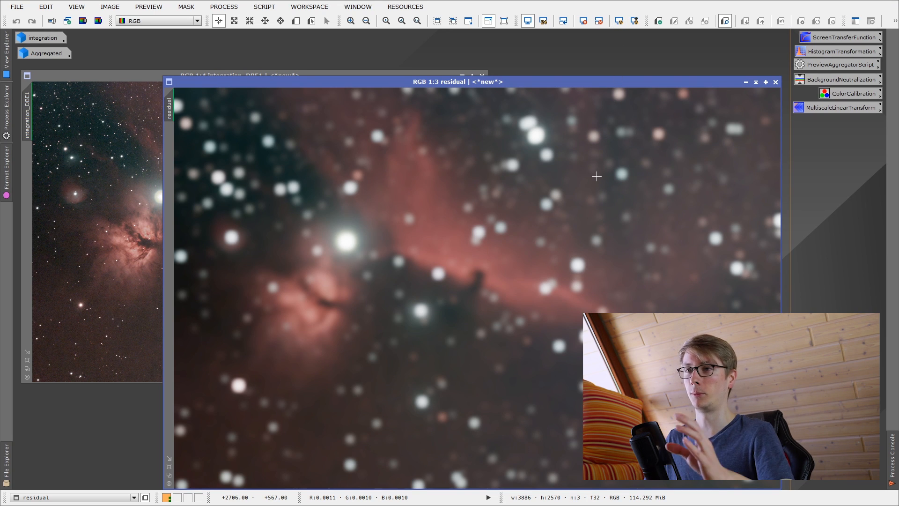
scroll(514, 301, "up", 3)
scroll(515, 303, "down", 1)
scroll(514, 302, "up", 1)
scroll(507, 301, "up", 1)
scroll(507, 301, "down", 1)
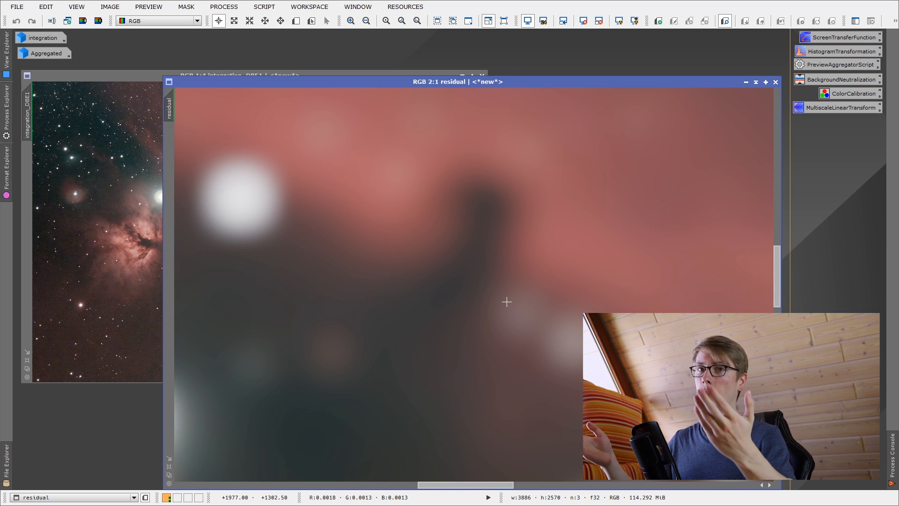
left_click(776, 82)
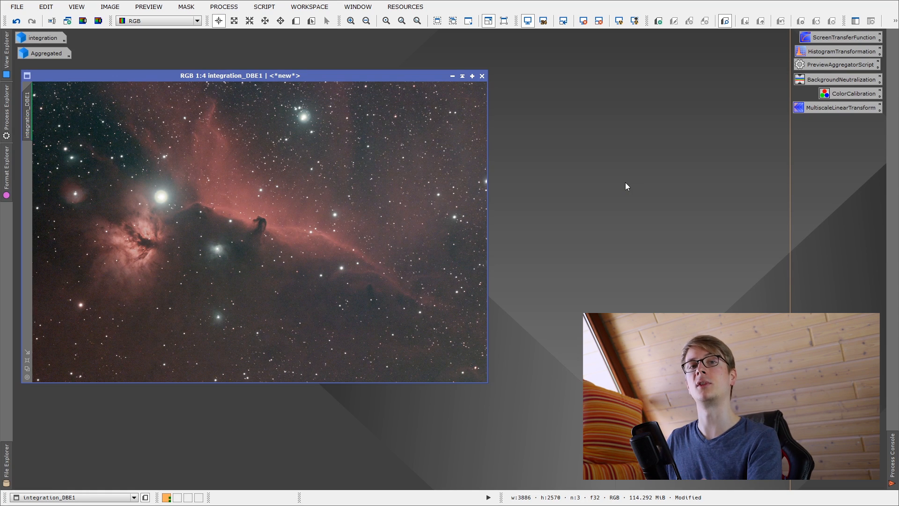
Set up MultiscaleLinearTransform with the Multiscale linear transform algorithm, 5 layers and Luminance (CIE Y) as the target
double_click(837, 106)
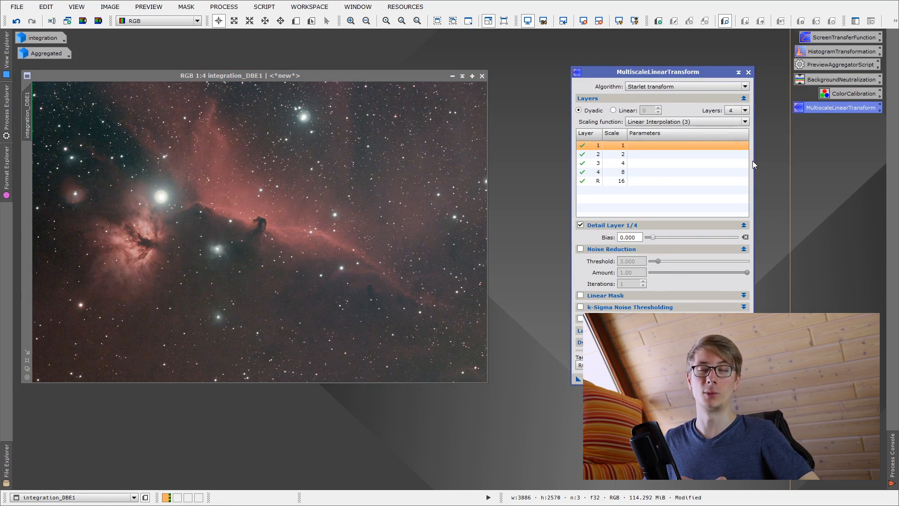
left_click(637, 87)
left_click(640, 103)
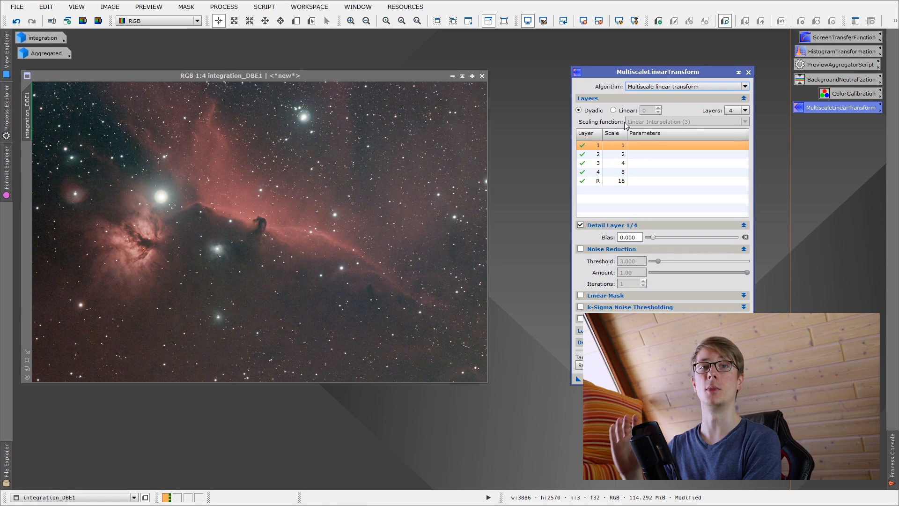
left_click(740, 113)
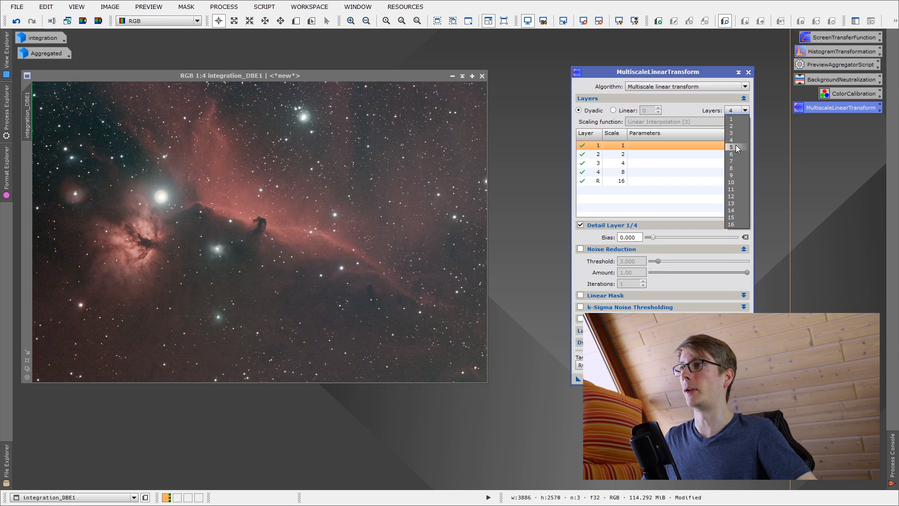
left_click(735, 147)
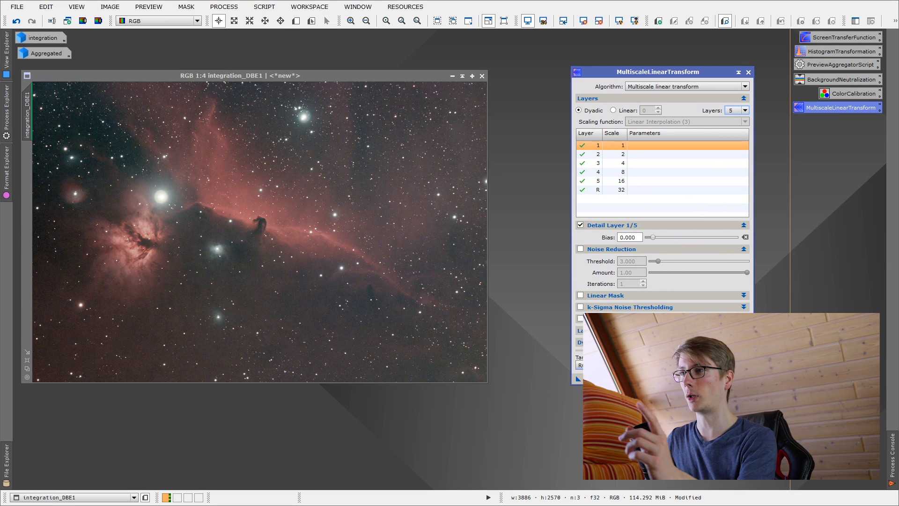
left_click(609, 365)
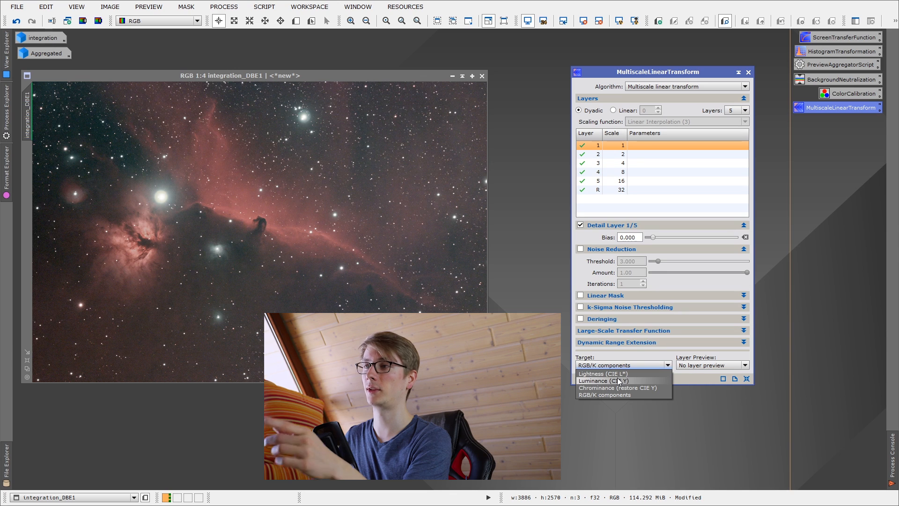
left_click(618, 380)
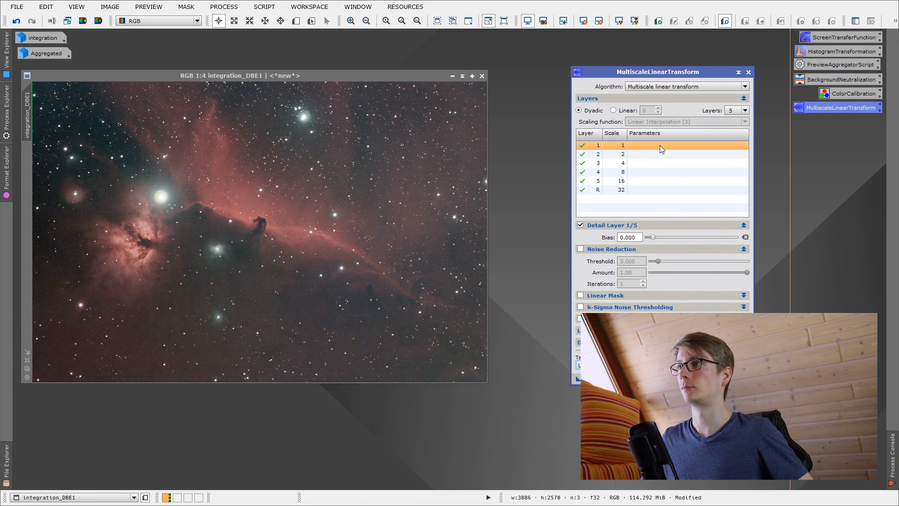
Enable noise reduction for layer 1 with threshold 10 and 2 iterations, and expand the Linear Mask settings
left_click(581, 250)
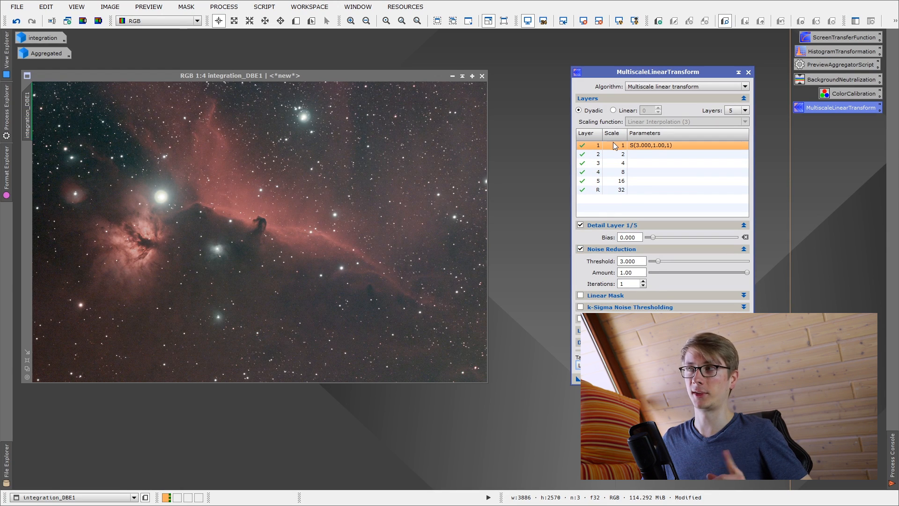
left_click_drag(659, 262, 677, 262)
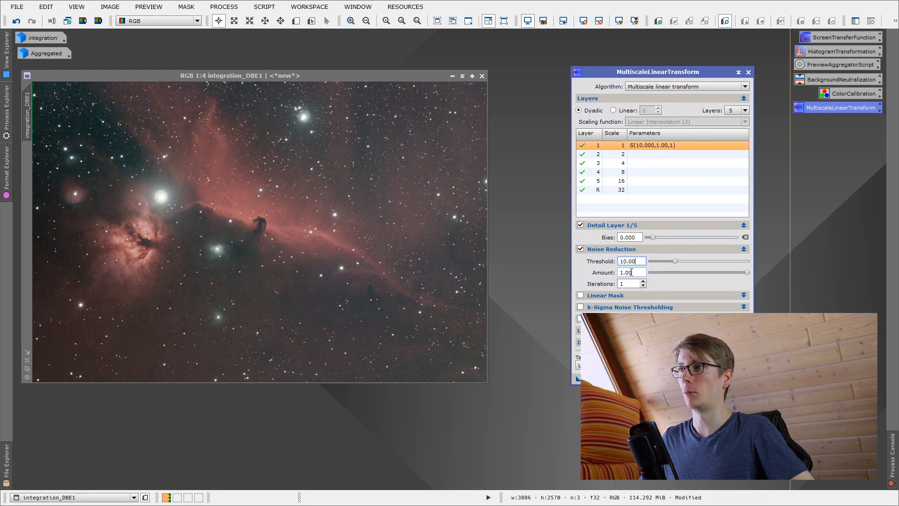
left_click(643, 282)
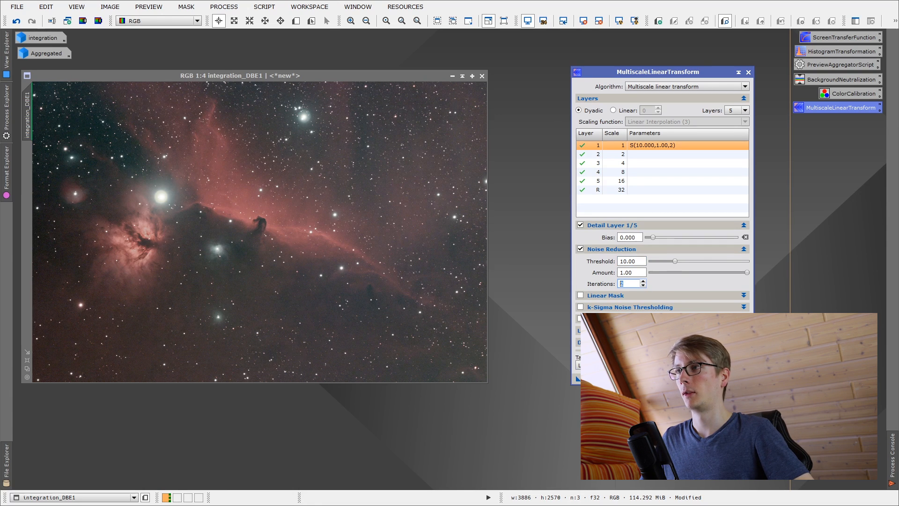
left_click(618, 296)
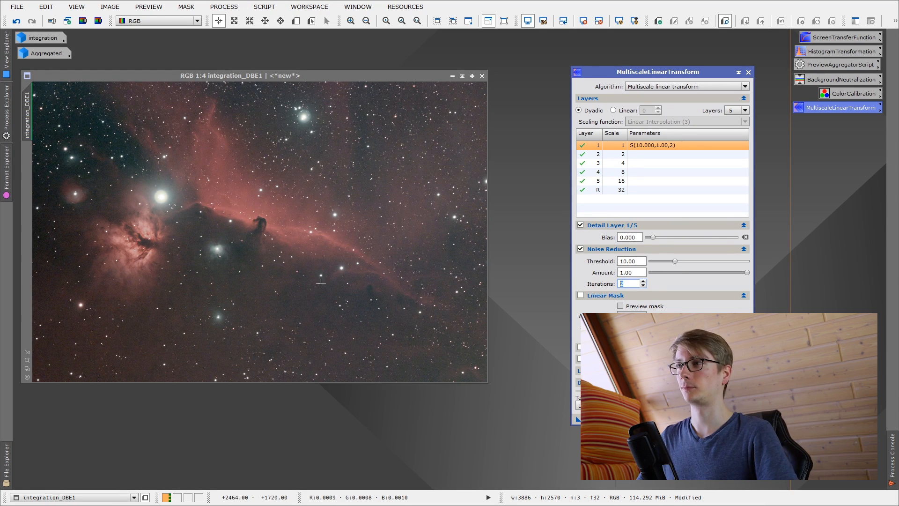
Create a preview of about 700 × 520 px over the dark star field below the nebula's right end and inspect its noise
left_click(296, 21)
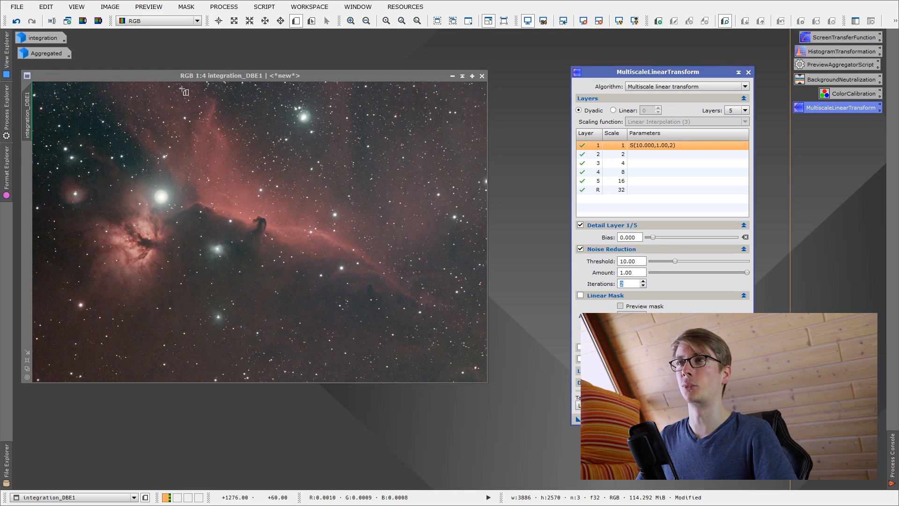
left_click_drag(393, 316, 474, 376)
left_click(27, 162)
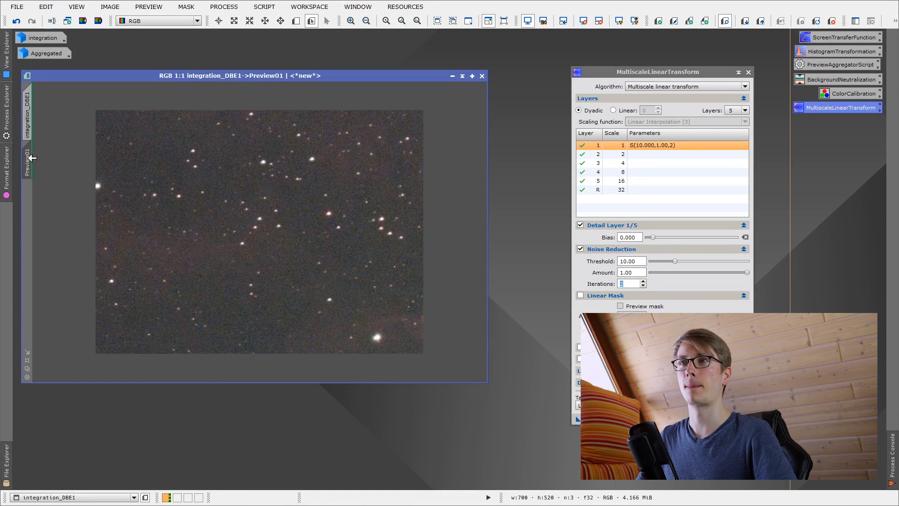
scroll(303, 266, "up", 6)
scroll(302, 266, "down", 6)
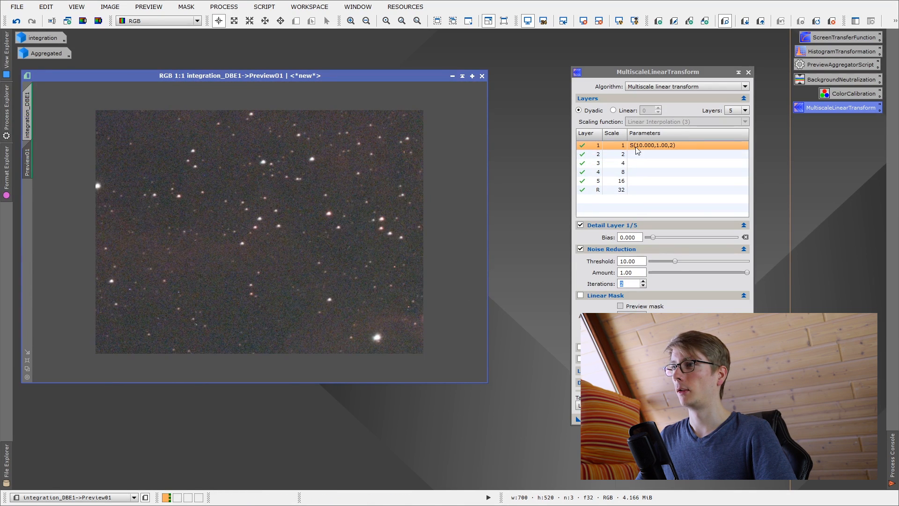
Apply the layer 1 noise reduction to the preview and compare it with the unprocessed version by undoing and redoing it
left_click_drag(578, 420, 344, 268)
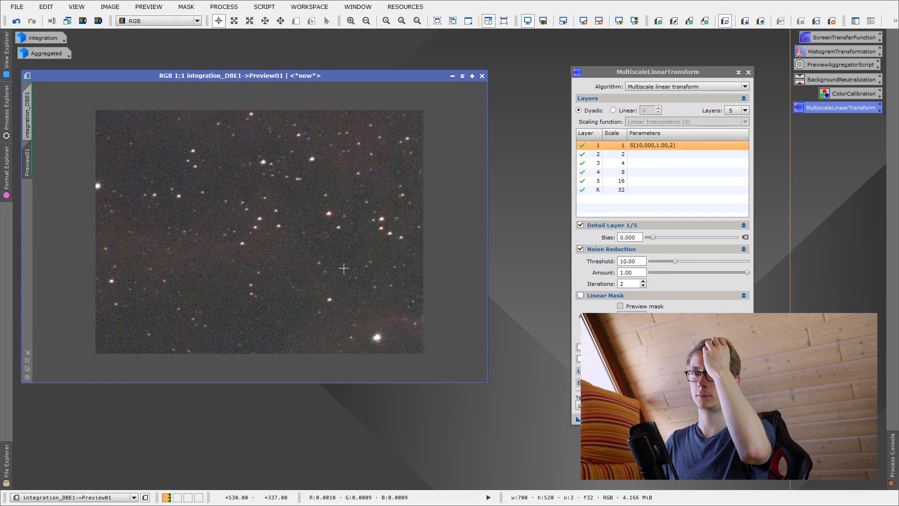
scroll(343, 268, "up", 3)
right_click(344, 268)
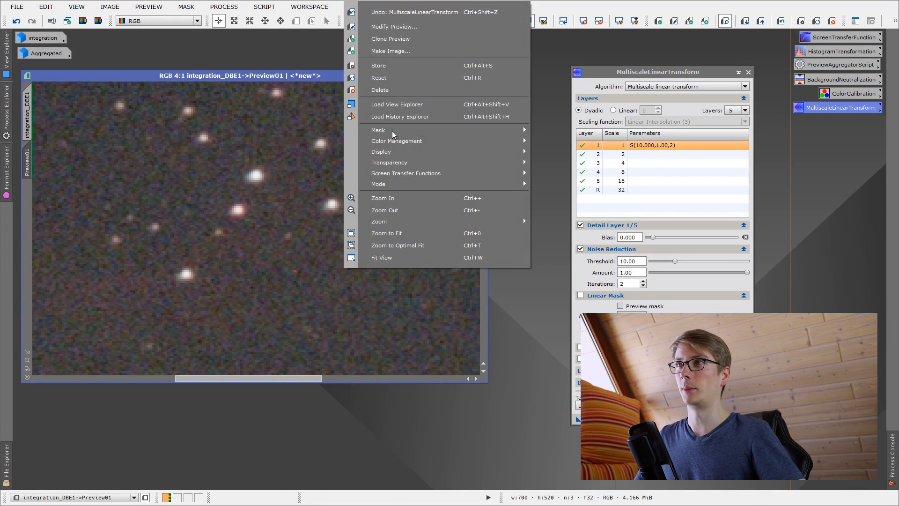
left_click(453, 12)
right_click(439, 139)
left_click(456, 151)
right_click(420, 150)
left_click(439, 158)
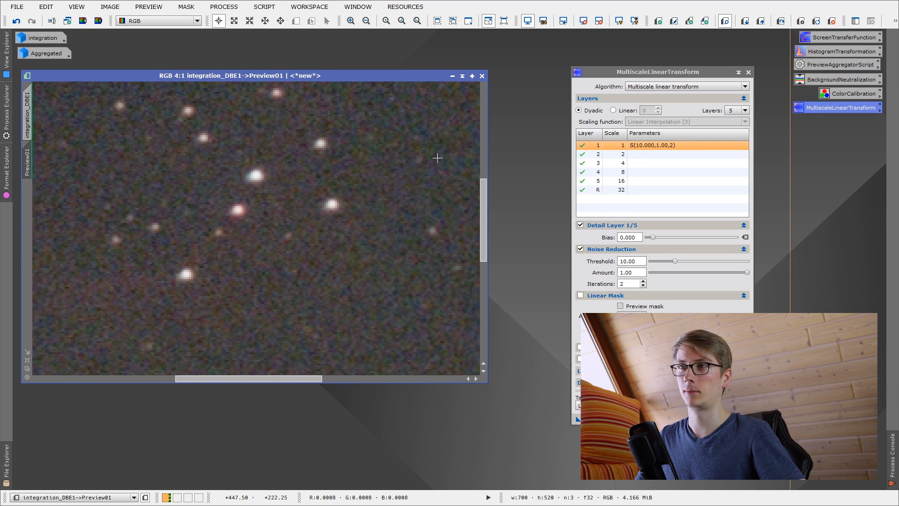
right_click(417, 154)
left_click(435, 162)
Compare the preview with and without layer 1 noise reduction at pixel level around the small stars, keeping it applied
scroll(385, 185, "up", 3)
scroll(387, 188, "up", 8)
right_click(389, 191)
left_click(407, 198)
right_click(407, 198)
left_click(408, 200)
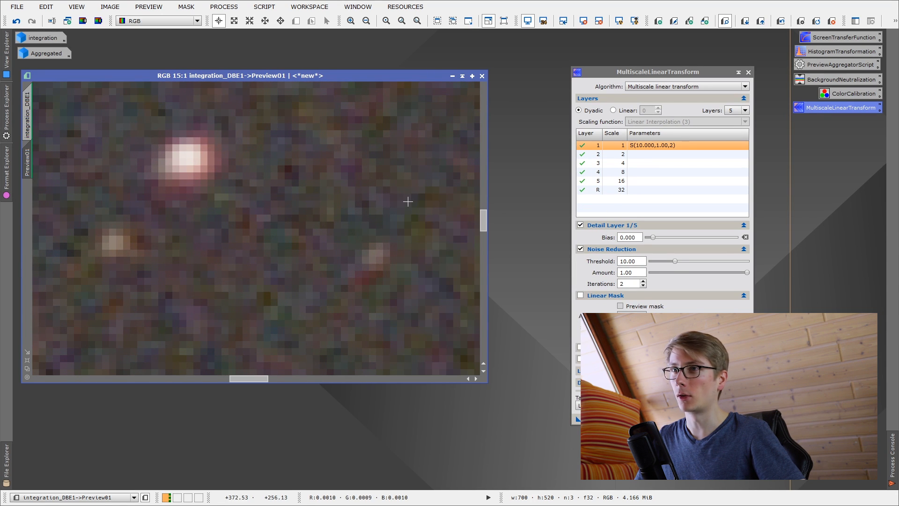
scroll(408, 199, "down", 10)
scroll(408, 202, "down", 4)
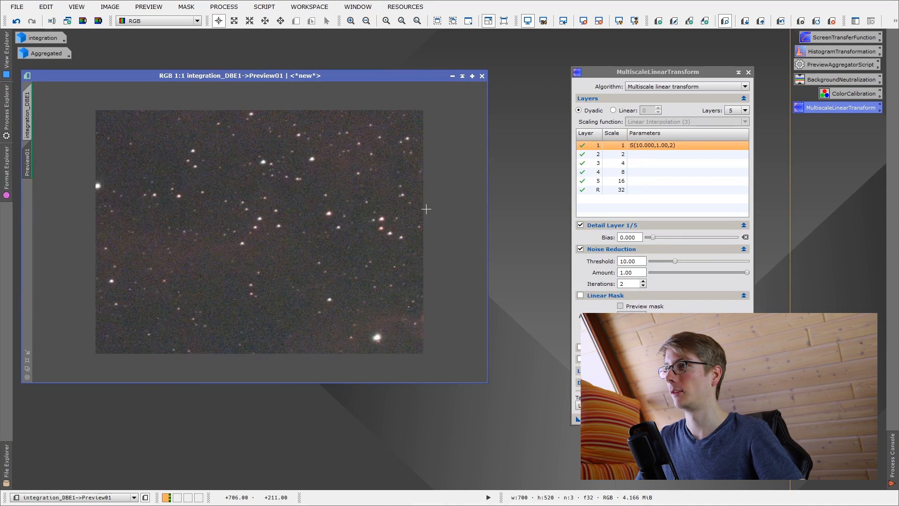
Enable noise reduction for layer 2 with threshold 10 and 2 iterations, and apply the transform to the preview
left_click(636, 159)
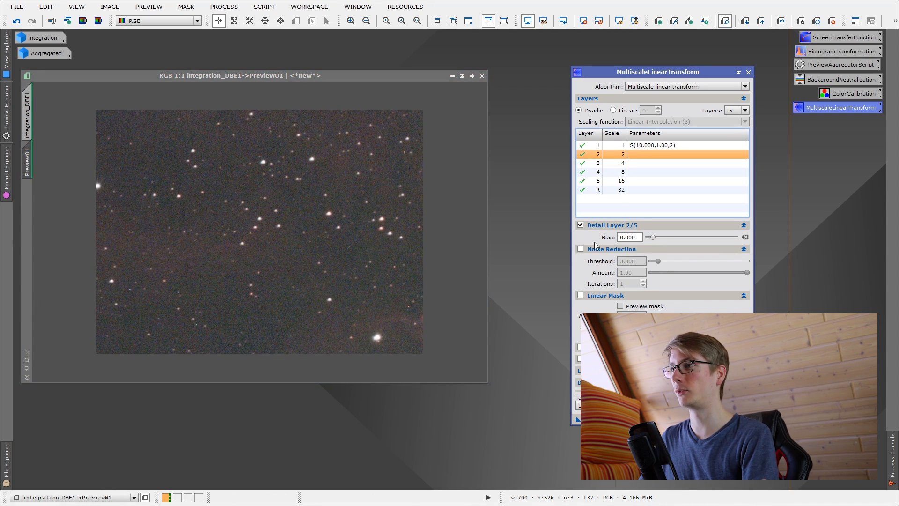
left_click(581, 250)
left_click(635, 262)
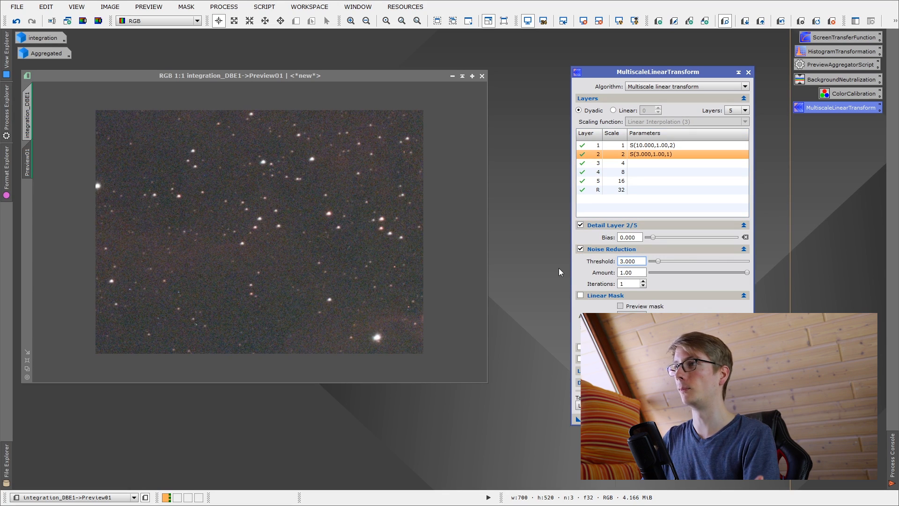
double_click(639, 260)
type("10")
key("Return")
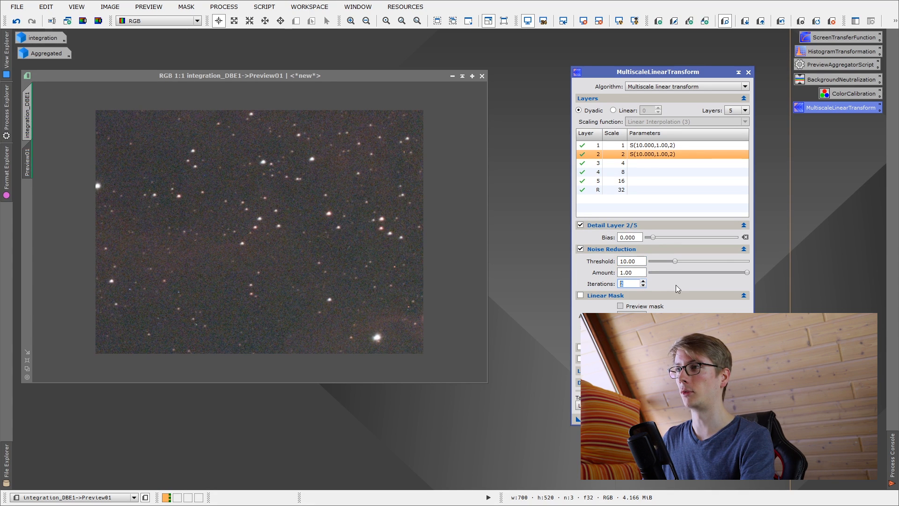
left_click_drag(351, 268, 351, 256)
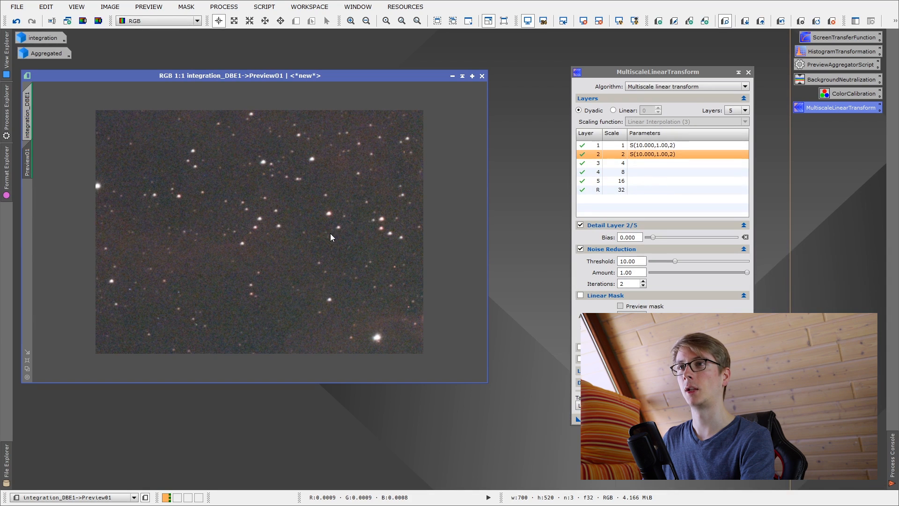
Compare the stars and background at 5:1 with and without the two-layer noise reduction by repeatedly undoing and redoing it
scroll(331, 234, "up", 3)
scroll(360, 245, "up", 1)
right_click(364, 243)
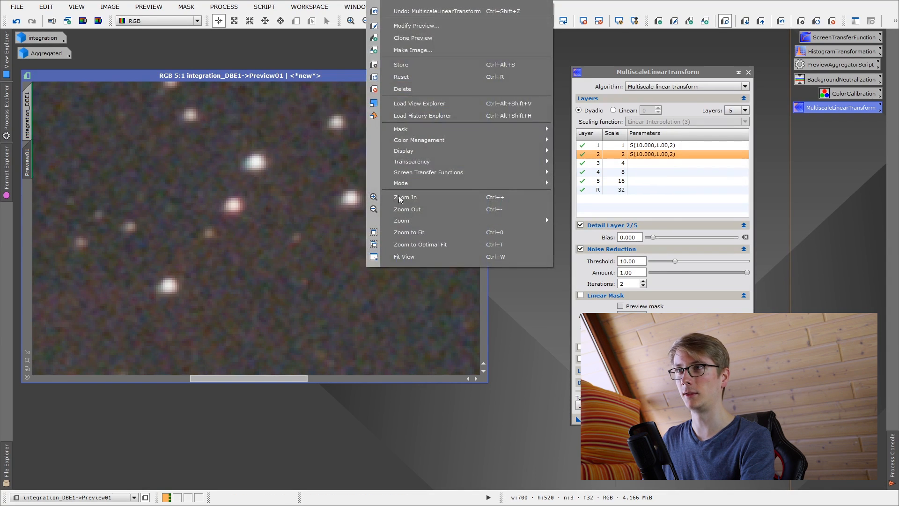
left_click(462, 11)
right_click(443, 114)
left_click(466, 125)
right_click(440, 135)
left_click(458, 148)
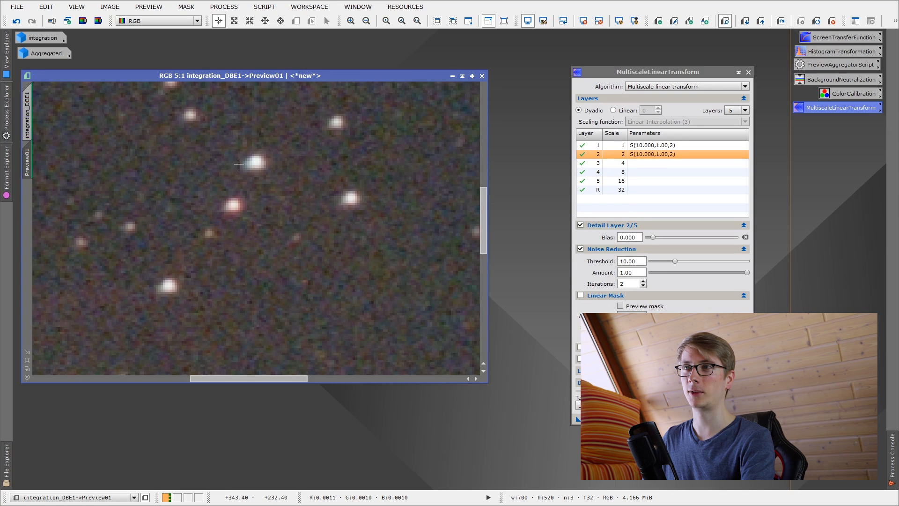
right_click(423, 152)
left_click(443, 160)
right_click(444, 160)
left_click(464, 170)
right_click(441, 161)
left_click(451, 168)
right_click(418, 160)
left_click(431, 169)
right_click(408, 161)
left_click(415, 171)
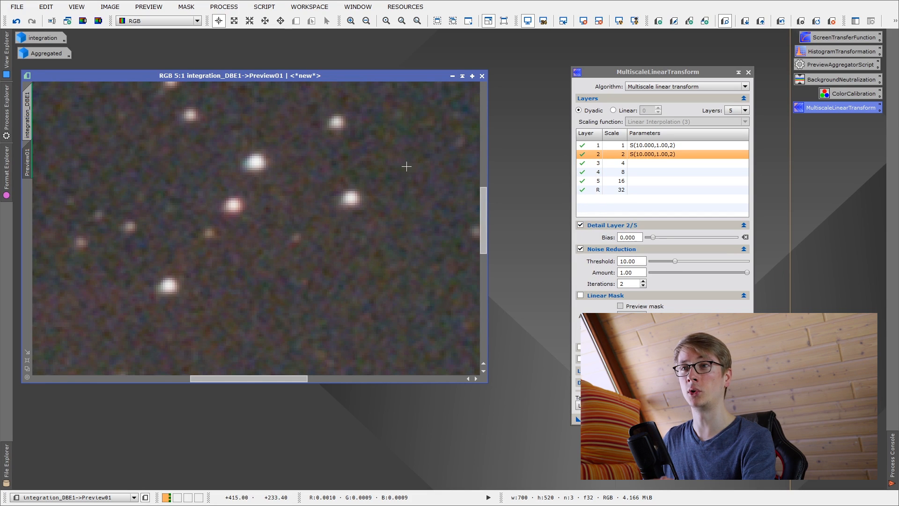
scroll(407, 170, "down", 4)
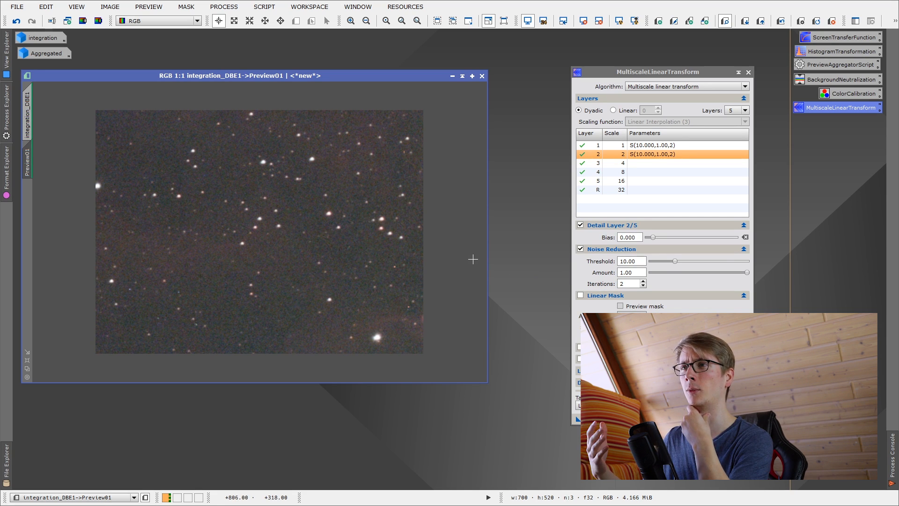
Check the two-layer noise reduction close up once more by toggling it, and leave it undone on the preview
scroll(377, 254, "up", 2)
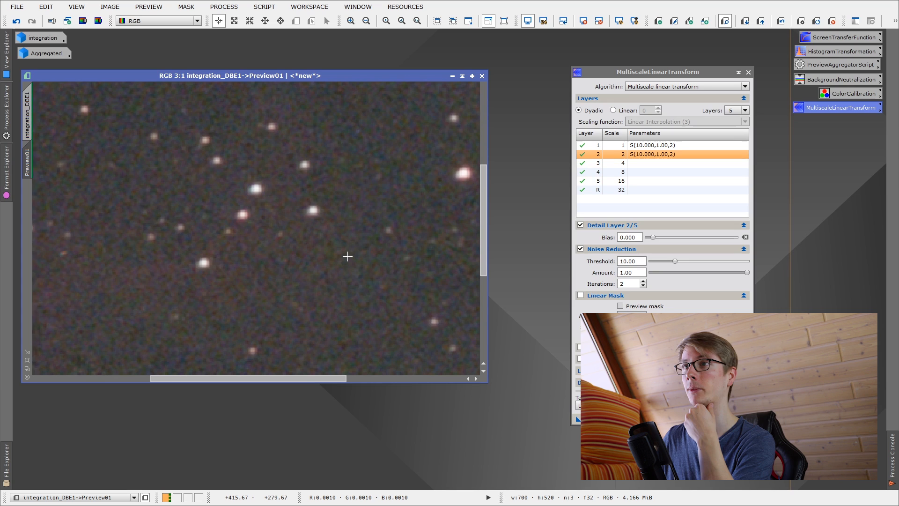
scroll(348, 257, "up", 2)
right_click(347, 256)
left_click(446, 10)
right_click(413, 106)
left_click(429, 121)
right_click(426, 121)
left_click(447, 130)
right_click(418, 136)
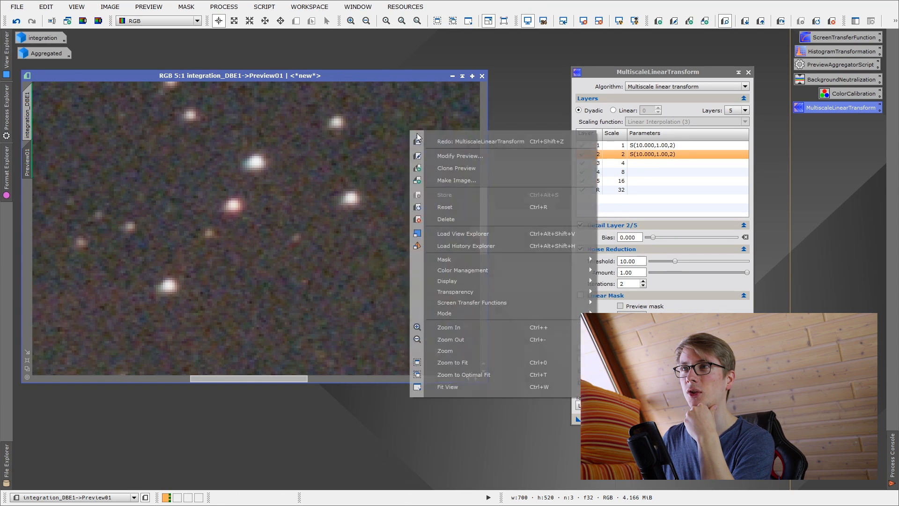
left_click(419, 137)
right_click(402, 132)
left_click(423, 140)
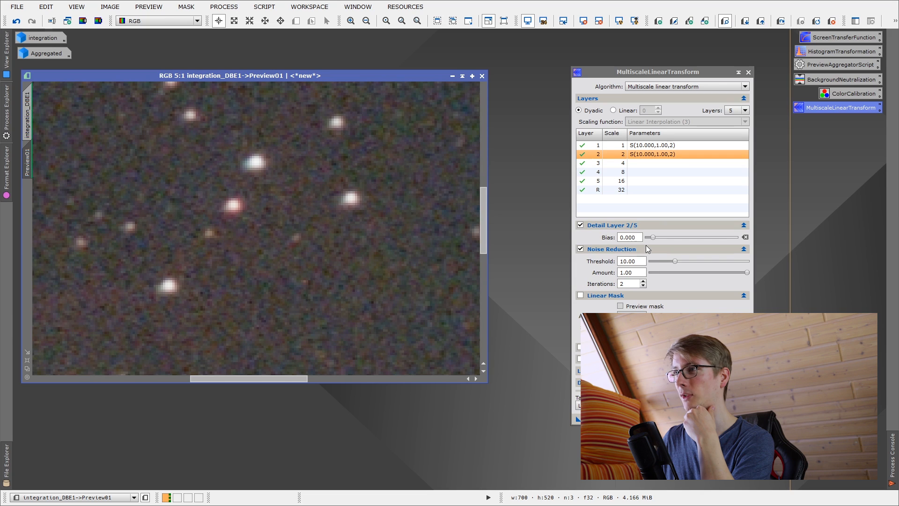
Set the layer 2 noise threshold to 6 and enable noise reduction with default settings for layers 3, 4 and 5
double_click(639, 260)
type("6")
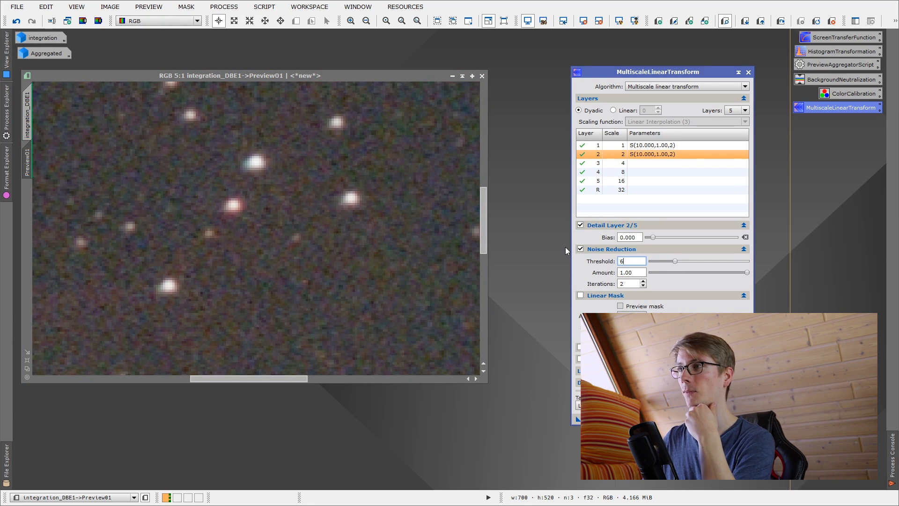
left_click(667, 163)
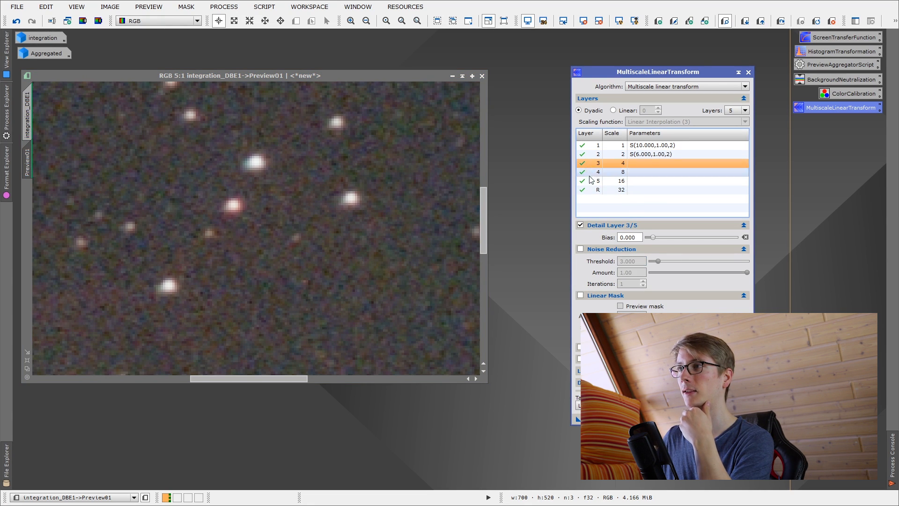
left_click(585, 251)
left_click(596, 251)
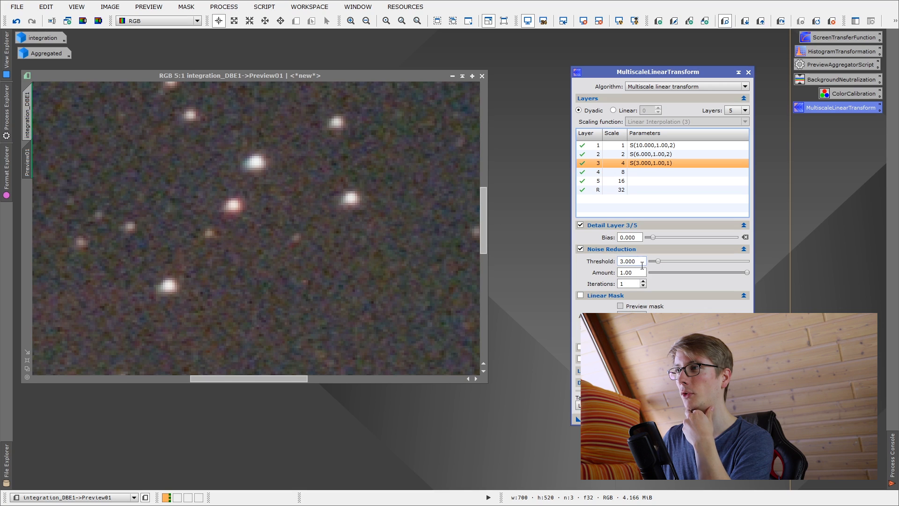
left_click(634, 173)
left_click(580, 249)
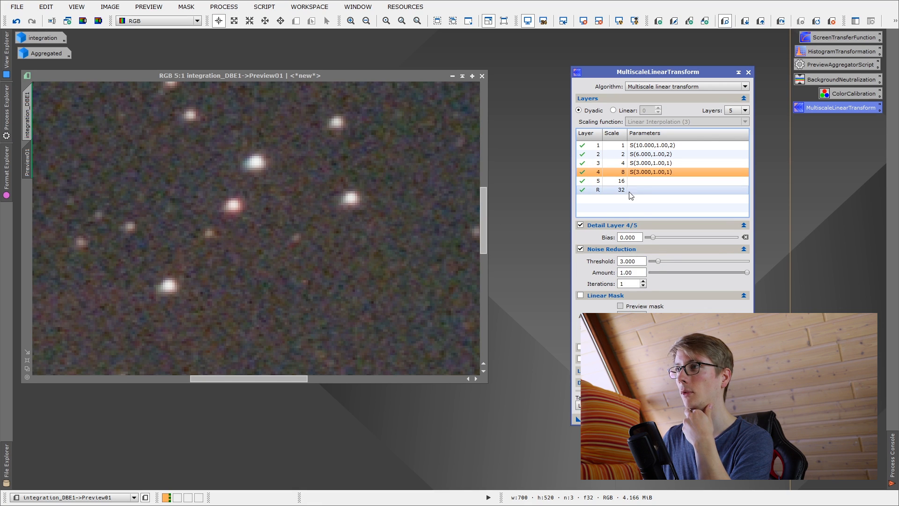
left_click(609, 181)
left_click(580, 249)
left_click(644, 191)
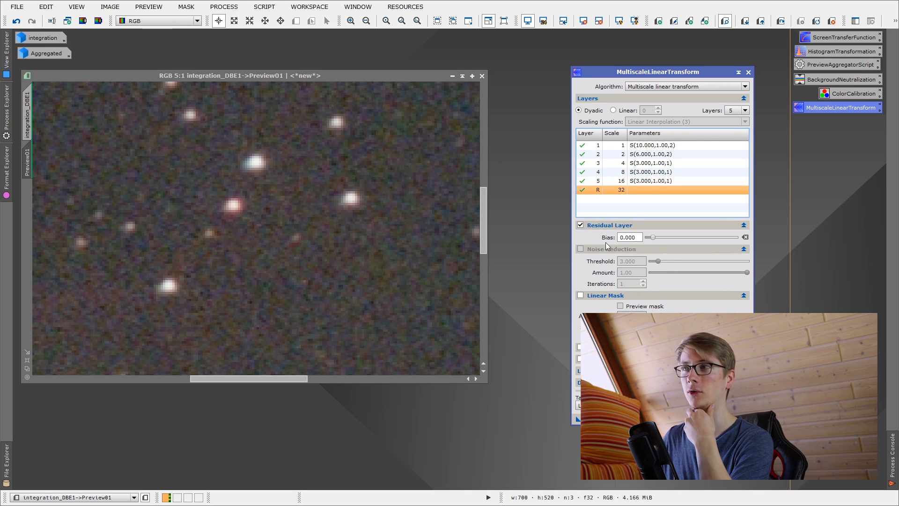
Reduce the noise reduction amount to 0.13 for layer 5, 0.46 for layer 4 and 0.85 for layer 3
left_click(609, 181)
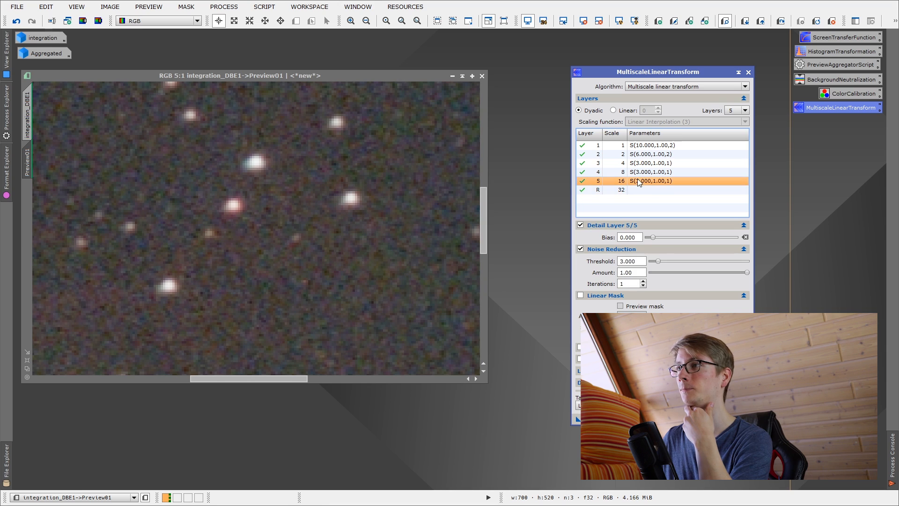
left_click_drag(747, 272, 667, 278)
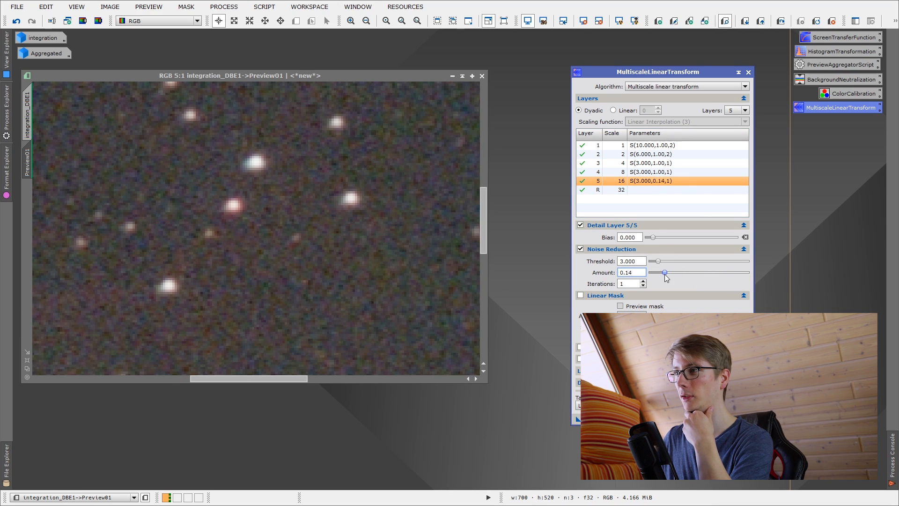
left_click(609, 172)
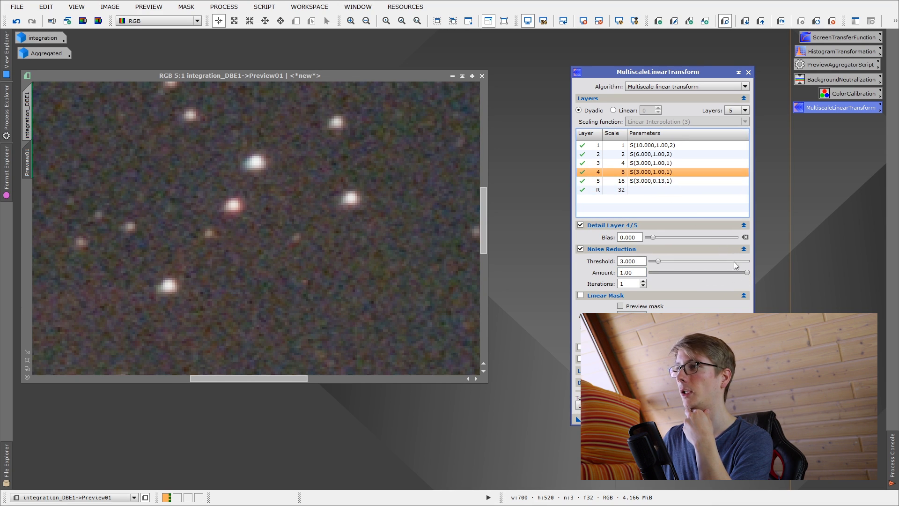
mouse_move(747, 272)
left_mouse_down()
mouse_move(694, 276)
mouse_move(732, 274)
left_mouse_up()
left_click(647, 163)
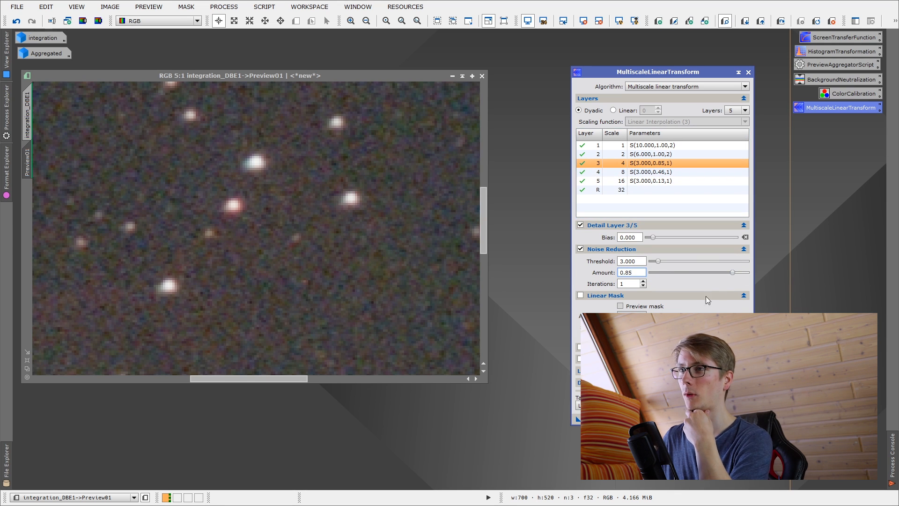
Apply the five-layer noise reduction to the full integration_DBE1 image and inspect the Horsehead at 2:1
left_click(27, 114)
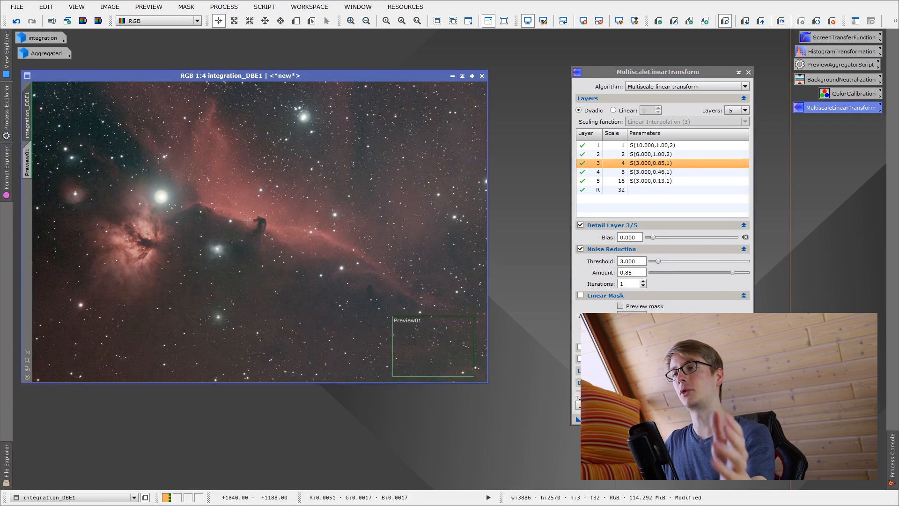
left_click_drag(575, 415, 305, 254)
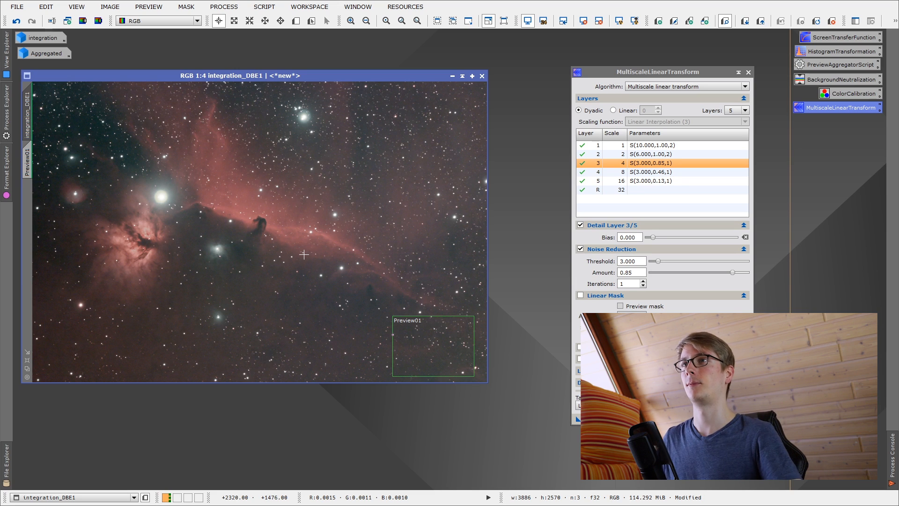
scroll(305, 254, "up", 4)
left_click_drag(319, 164, 304, 226)
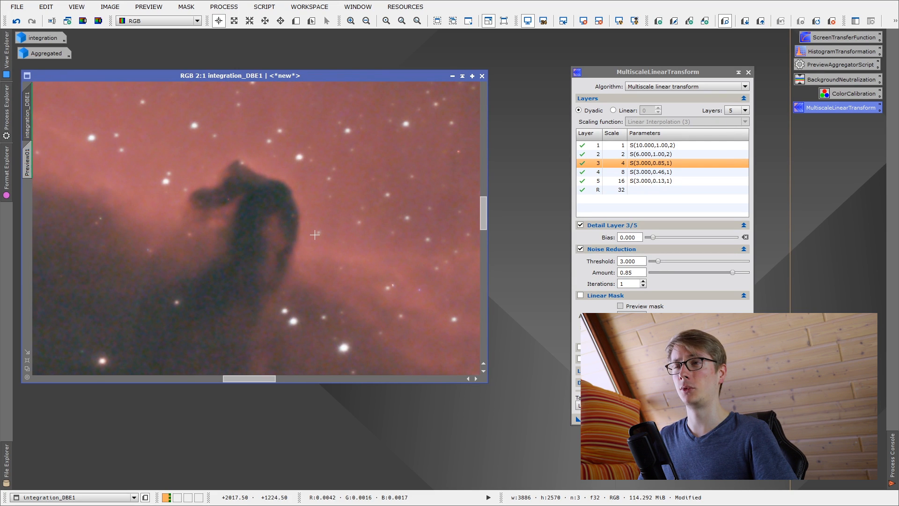
Compare the Horsehead region with and without noise reduction by undoing and redoing image history steps, leaving the noise reduction undone
right_click(322, 232)
key("Escape")
right_click(336, 239)
left_click(352, 261)
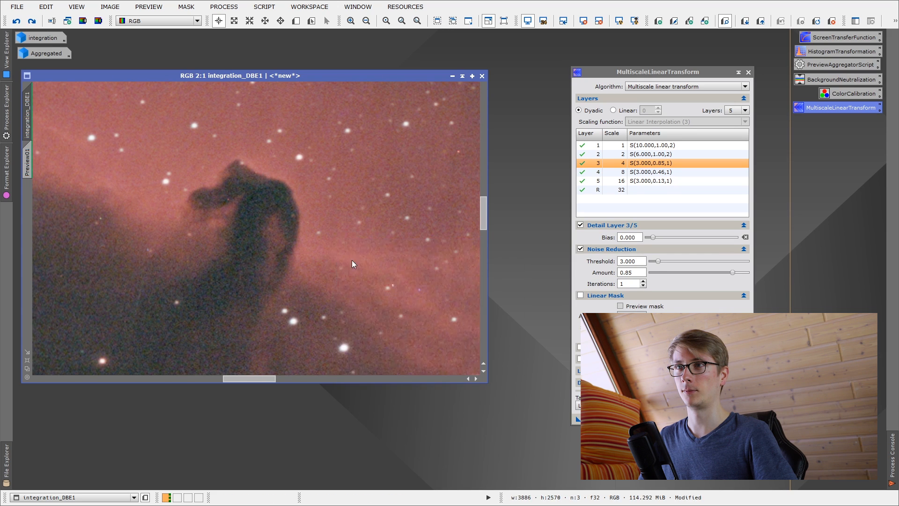
right_click(333, 222)
left_click(352, 231)
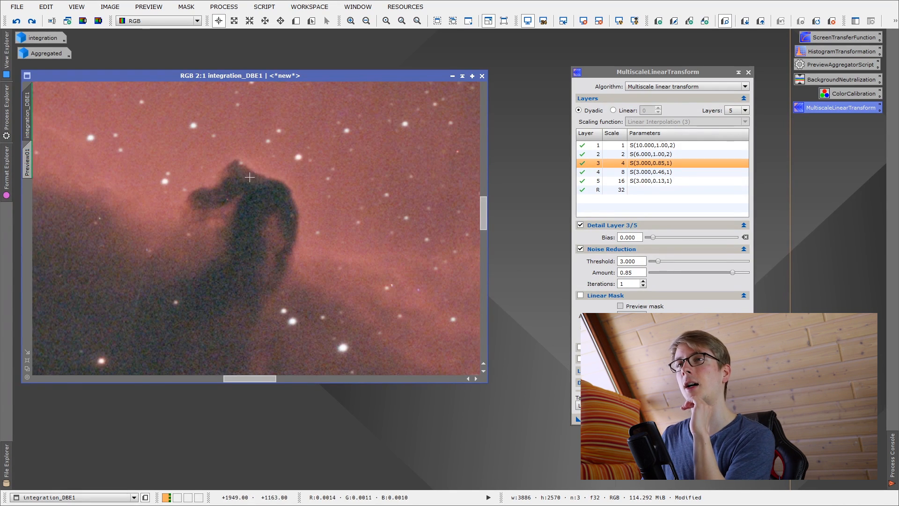
right_click(382, 208)
left_click(403, 217)
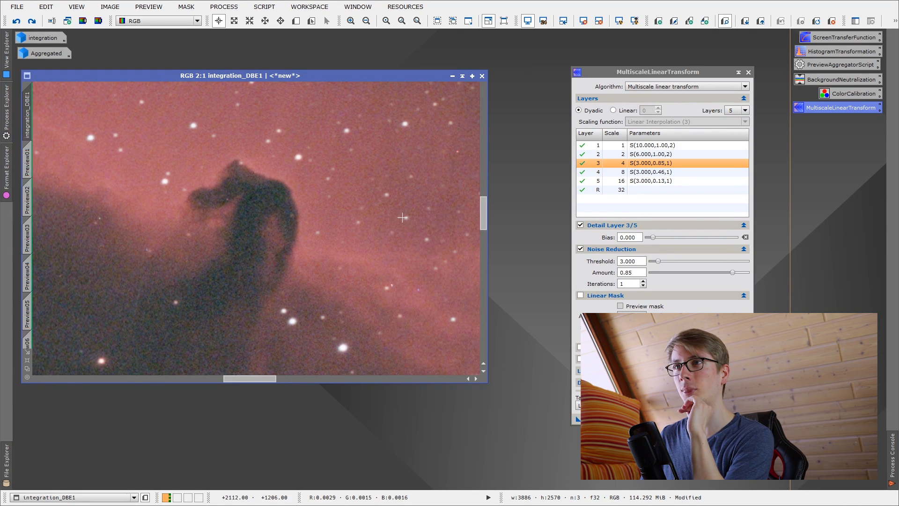
right_click(386, 219)
left_click(564, 412)
right_click(365, 217)
left_click(382, 238)
right_click(374, 234)
left_click(381, 243)
right_click(359, 226)
left_click(381, 247)
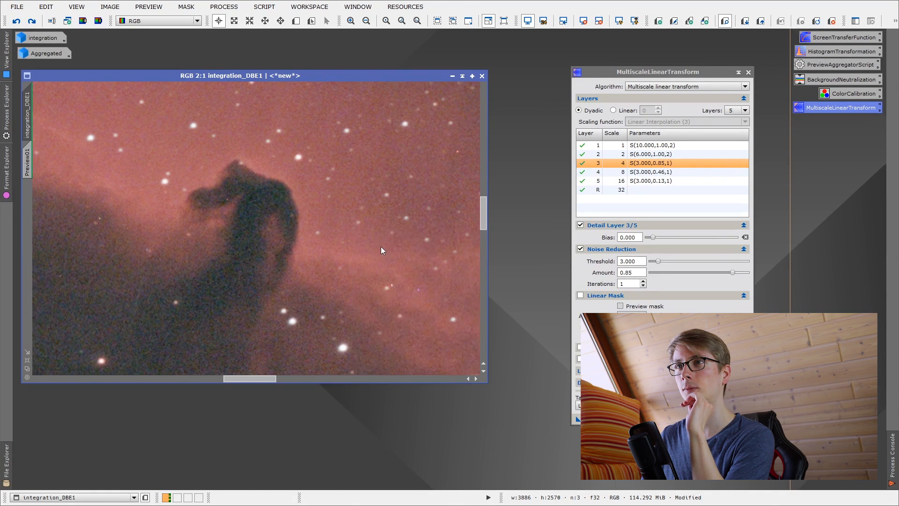
right_click(362, 229)
left_click(365, 232)
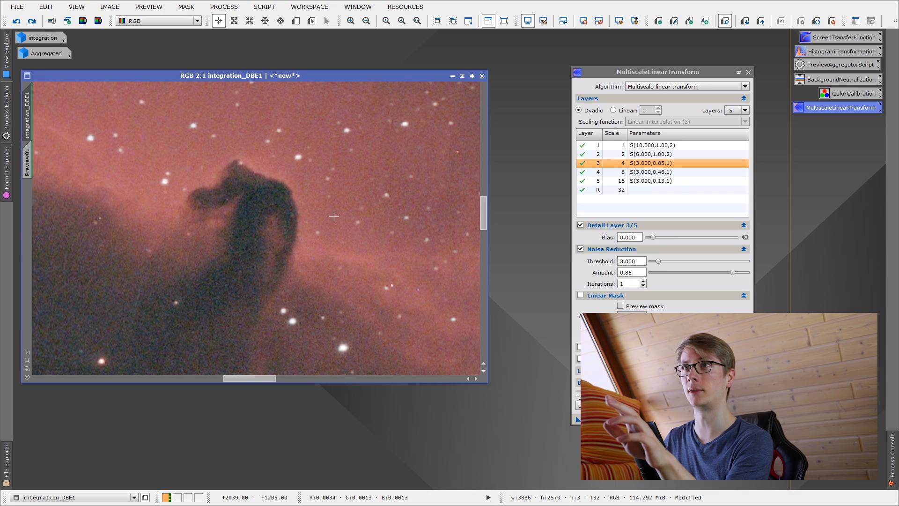
Run the ExtractWaveletLayers script on integration_DBE1 with 5 layers, the residual layer and the 5x5 B3 Spline scaling function
left_click(264, 6)
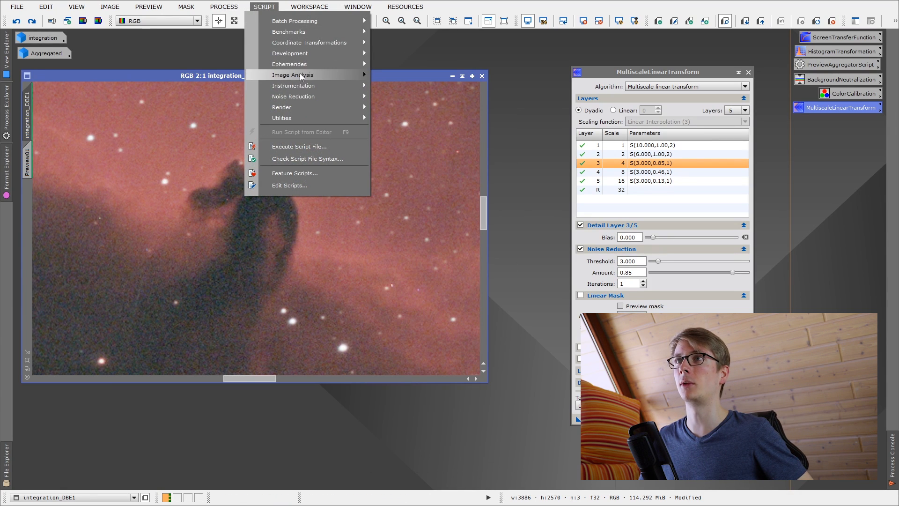
mouse_move(314, 83)
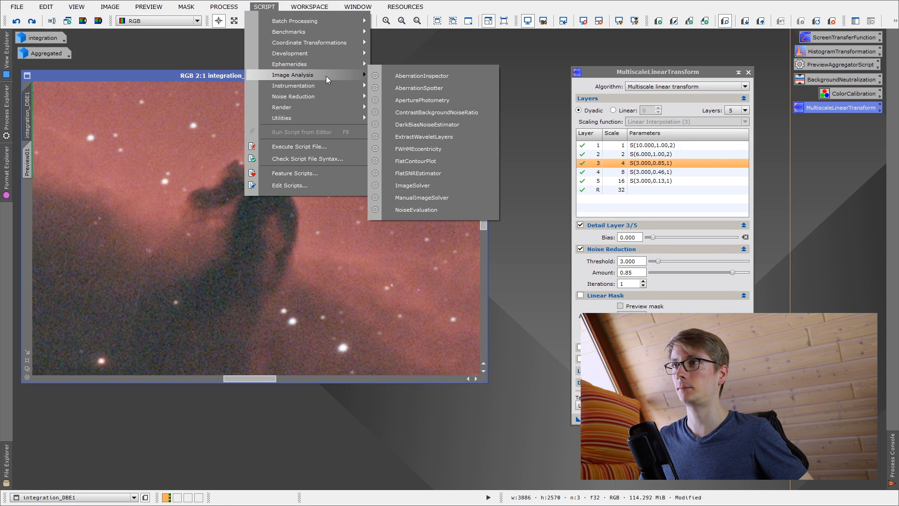
left_click(424, 136)
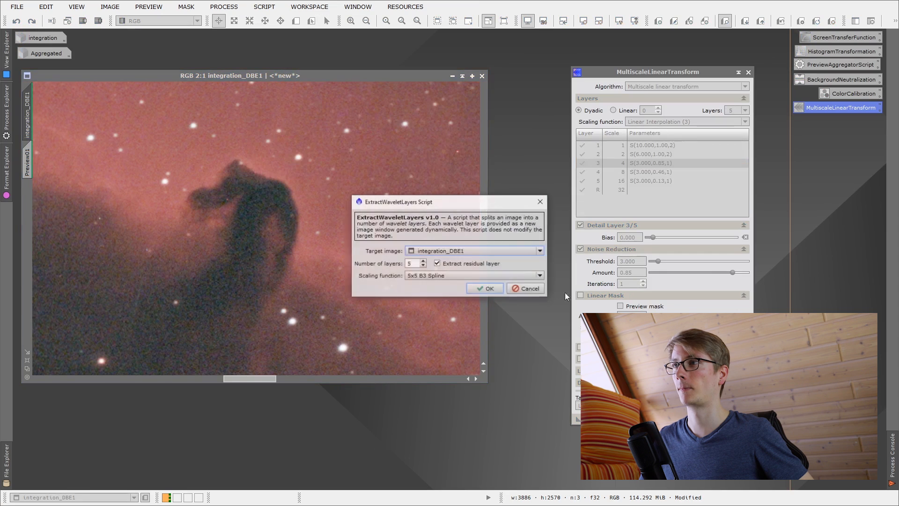
left_click(484, 289)
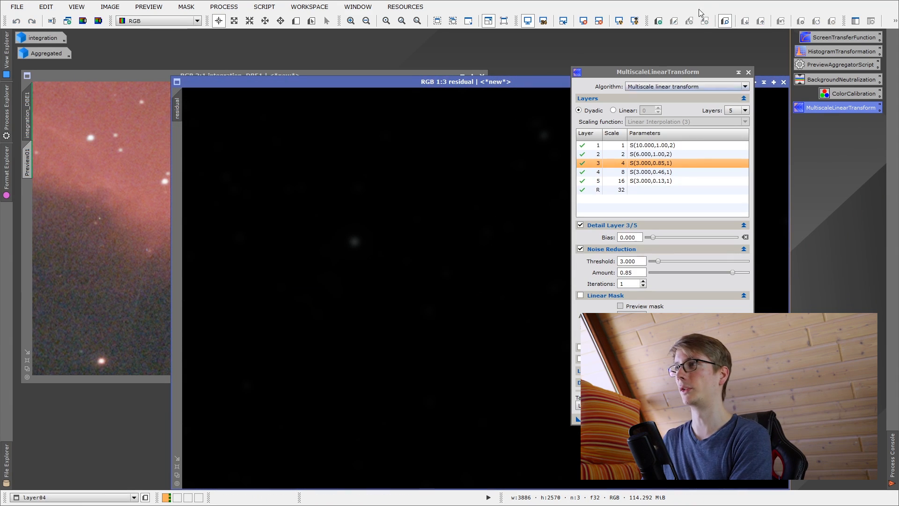
Minimize the windows covering layer02, then auto-stretch that layer and examine its stars, noise and nebula structure close up
left_click(738, 72)
left_click(753, 82)
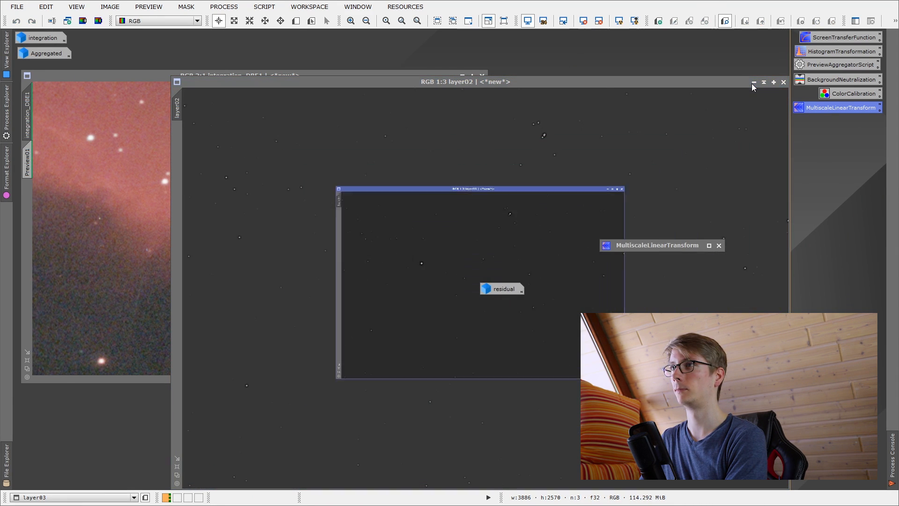
left_click(751, 83)
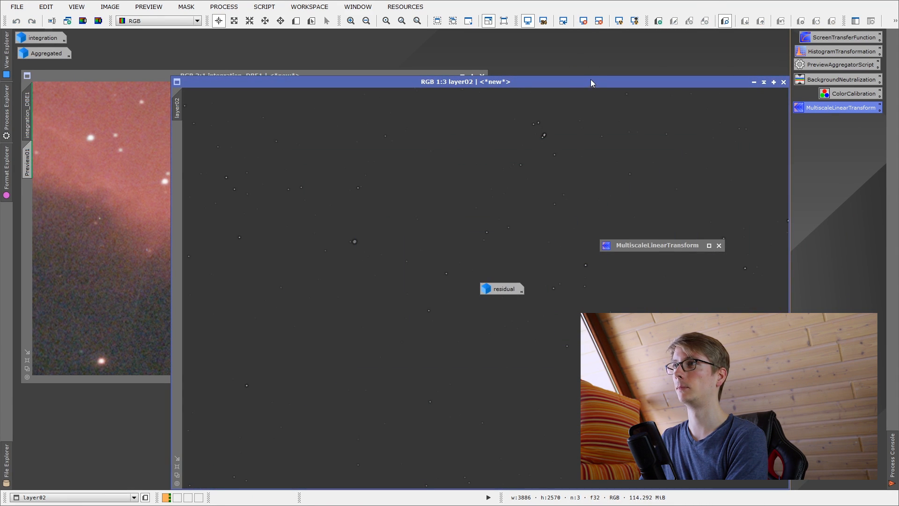
left_click(617, 26)
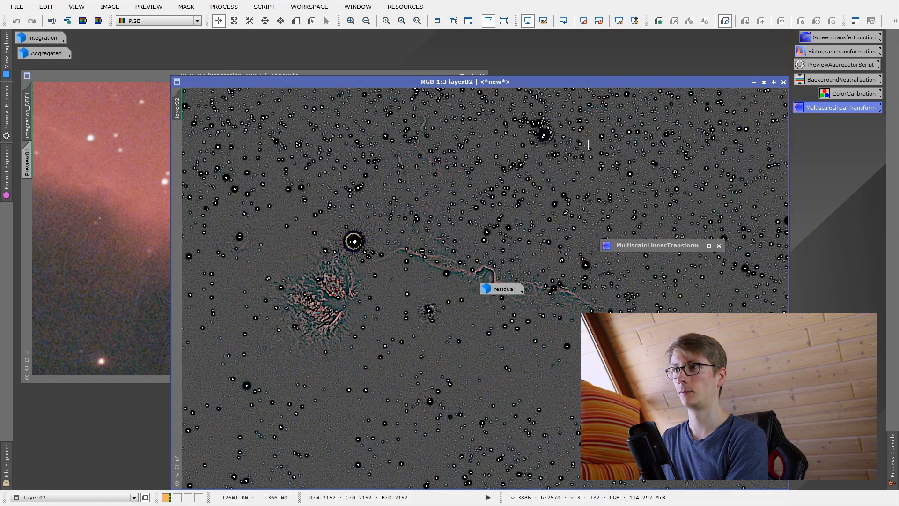
scroll(498, 273, "up", 3)
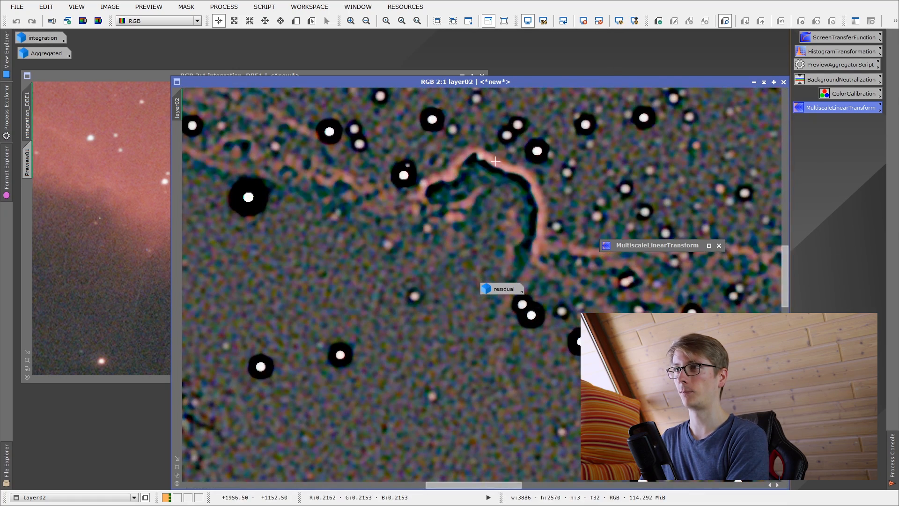
scroll(454, 179, "down", 3)
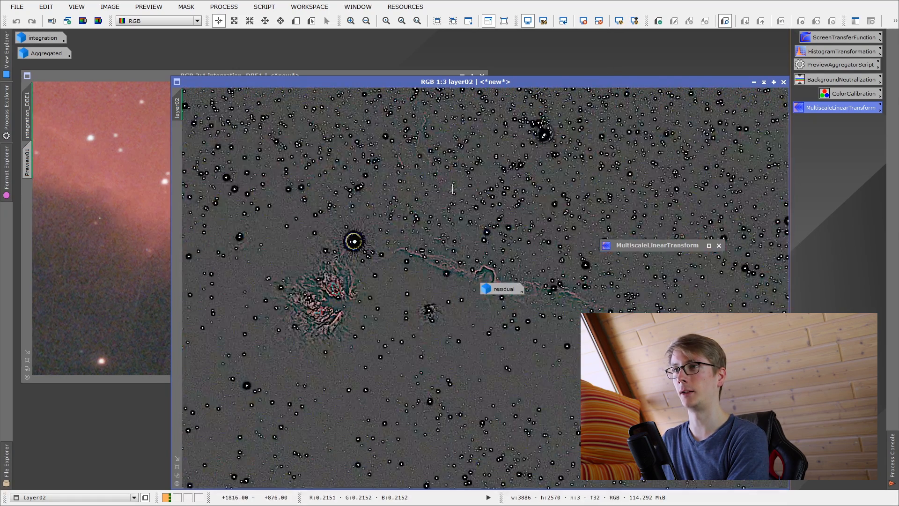
Bring up the extracted layer01 image, auto-stretch it and examine the noise around the Horsehead at 2:1
left_click(754, 82)
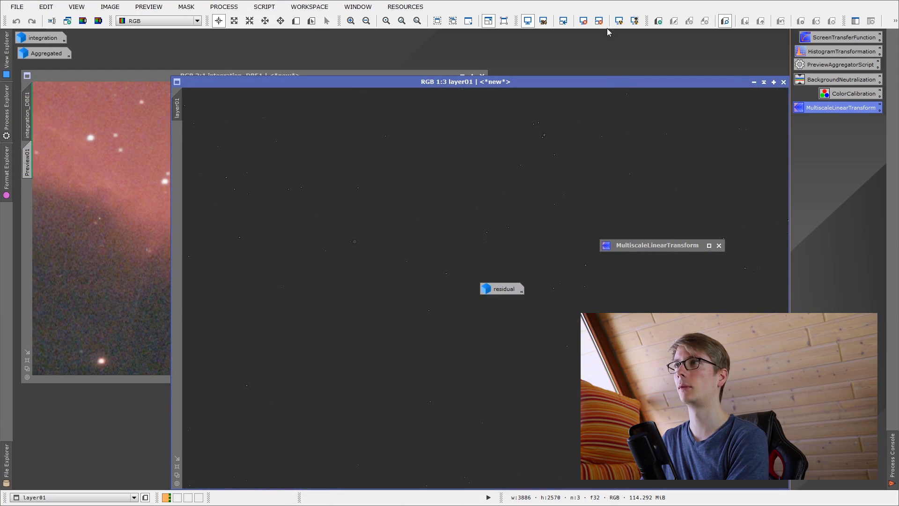
key("ctrl+a")
scroll(509, 237, "up", 3)
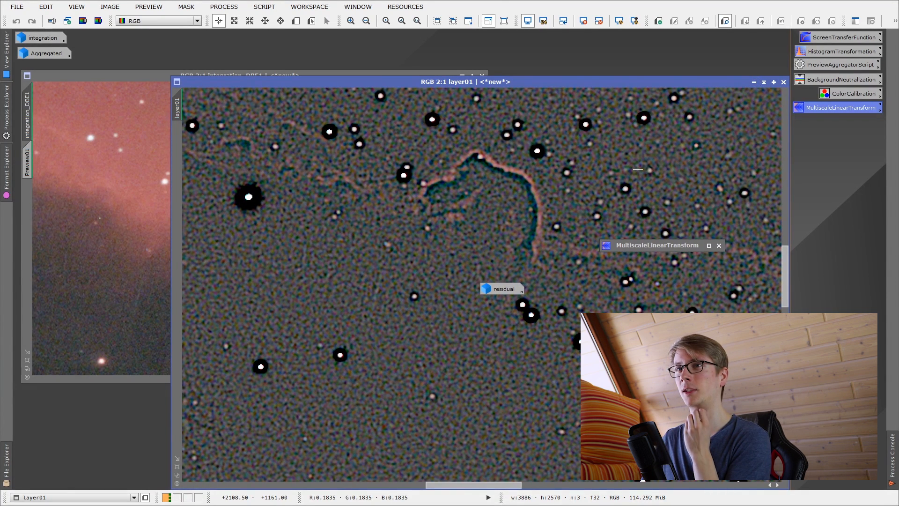
Close all the extracted wavelet layer images, including the minimized ones and the residual
left_click(784, 82)
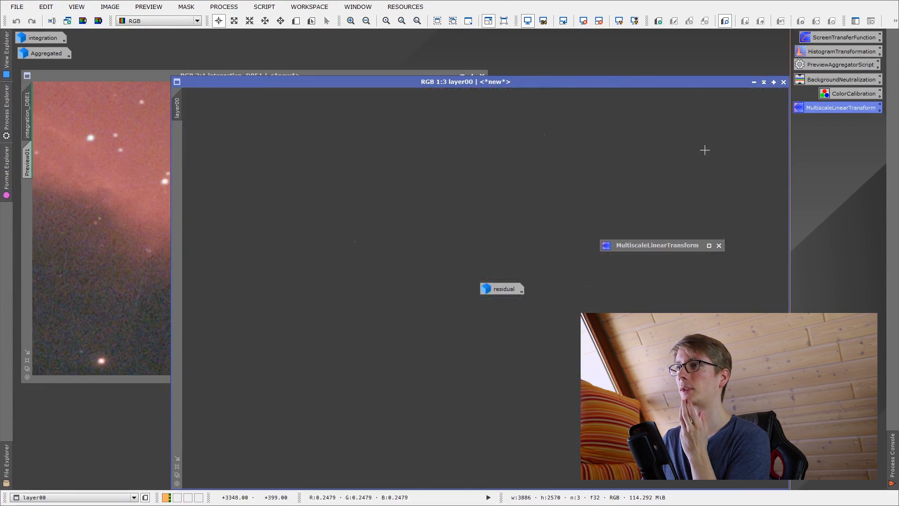
left_click(784, 82)
key("ctrl+o")
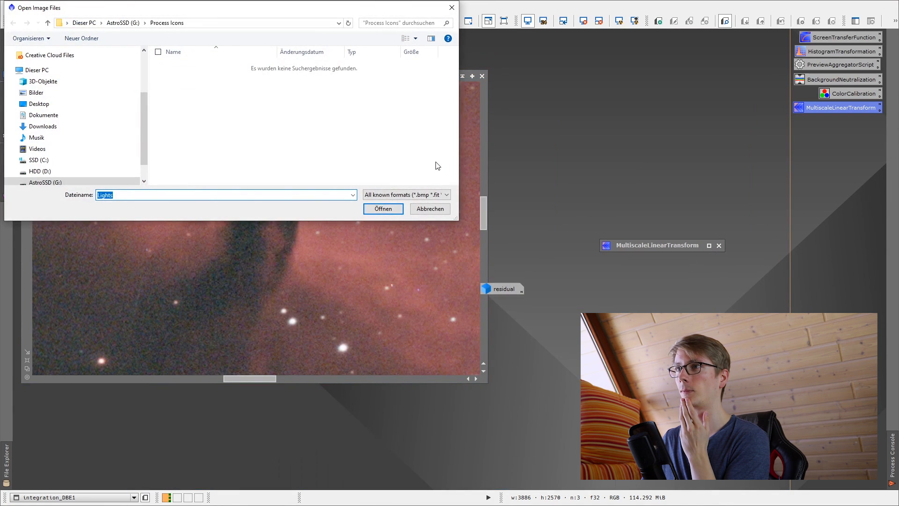
key("Escape")
double_click(502, 289)
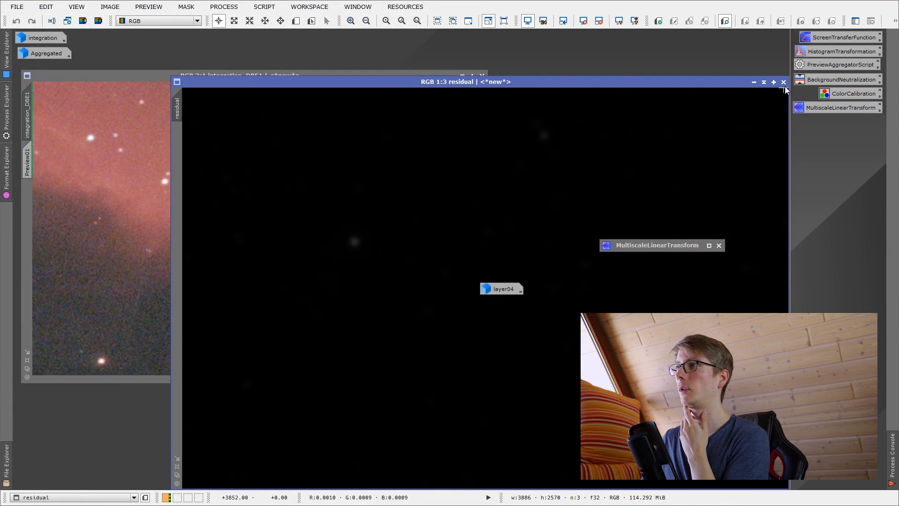
left_click(784, 83)
key("ctrl+o")
key("Escape")
double_click(494, 288)
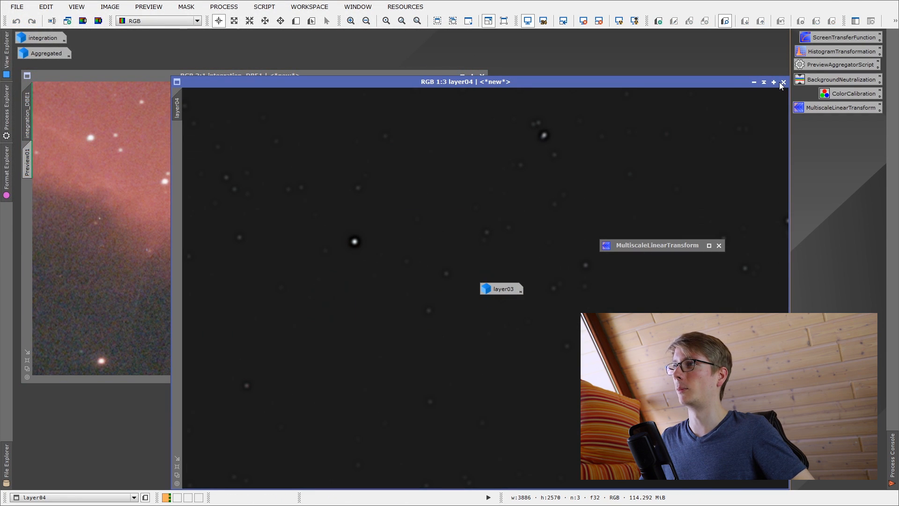
left_click(784, 83)
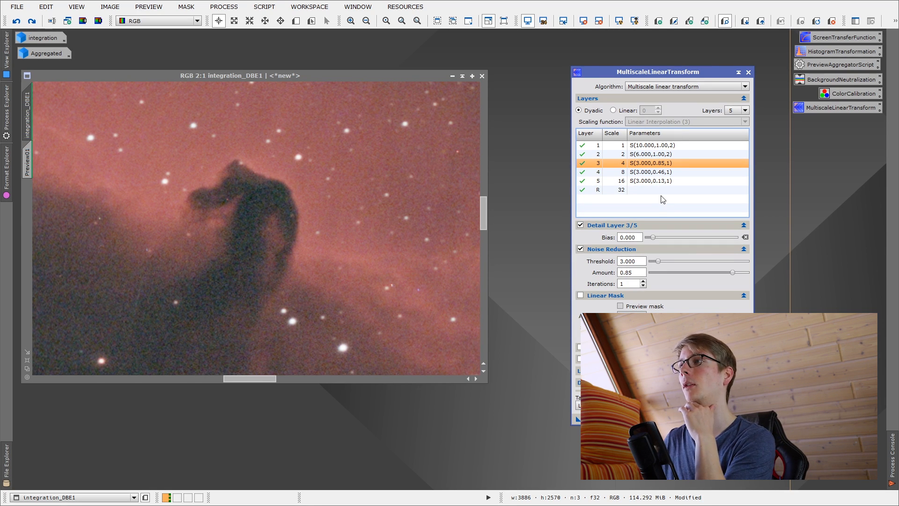
Try the transform with noise reduction turned off for layer 2, examine the Horsehead close up and undo the application
left_click(656, 156)
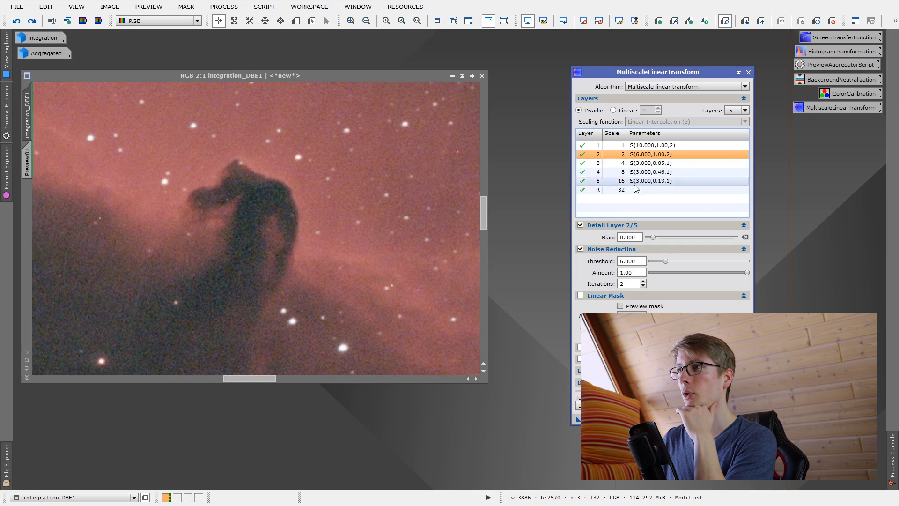
left_click(581, 250)
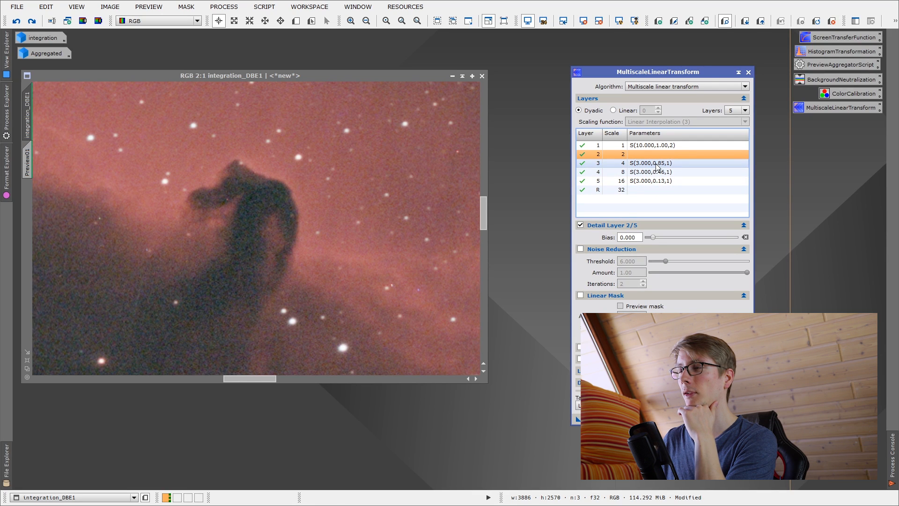
left_click_drag(578, 418, 304, 187)
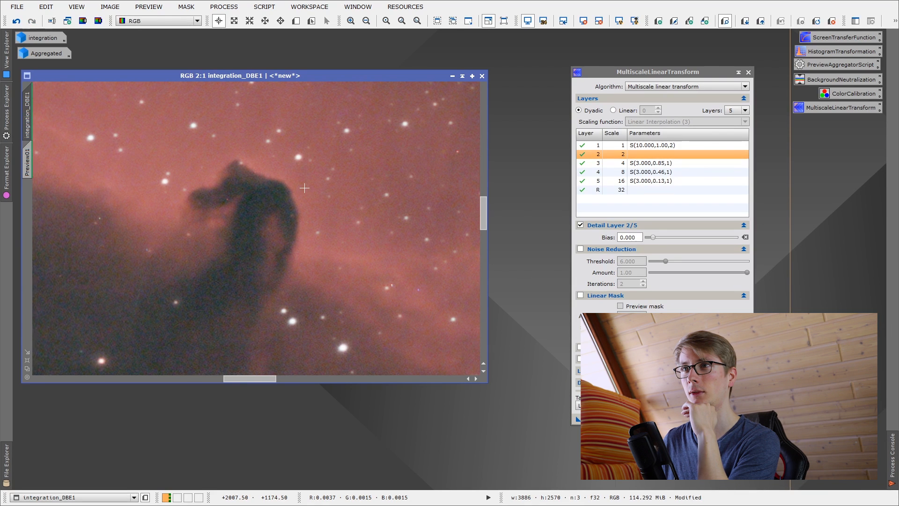
scroll(304, 188, "down", 3)
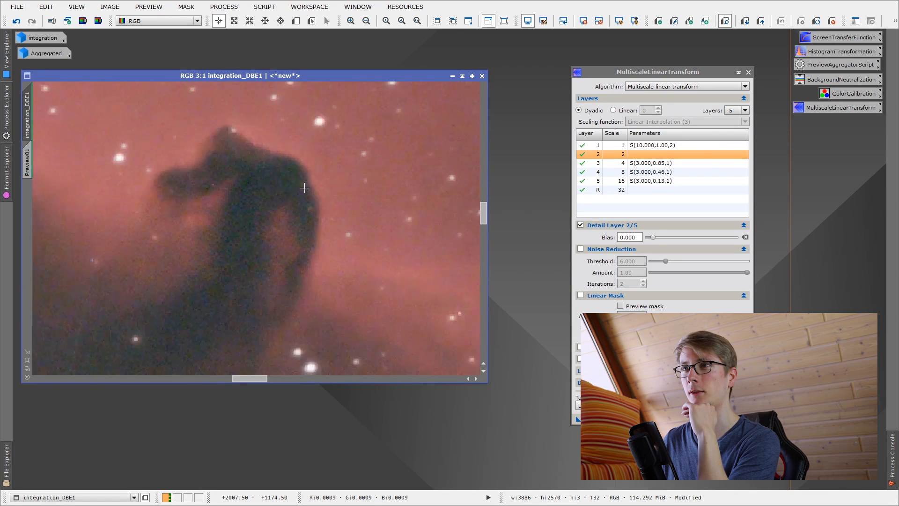
scroll(305, 187, "up", 3)
right_click(381, 201)
left_click(399, 214)
Turn off noise reduction for layer 1 too, reapply the transform and compare the Horsehead with and without it at 3:1
left_click(612, 147)
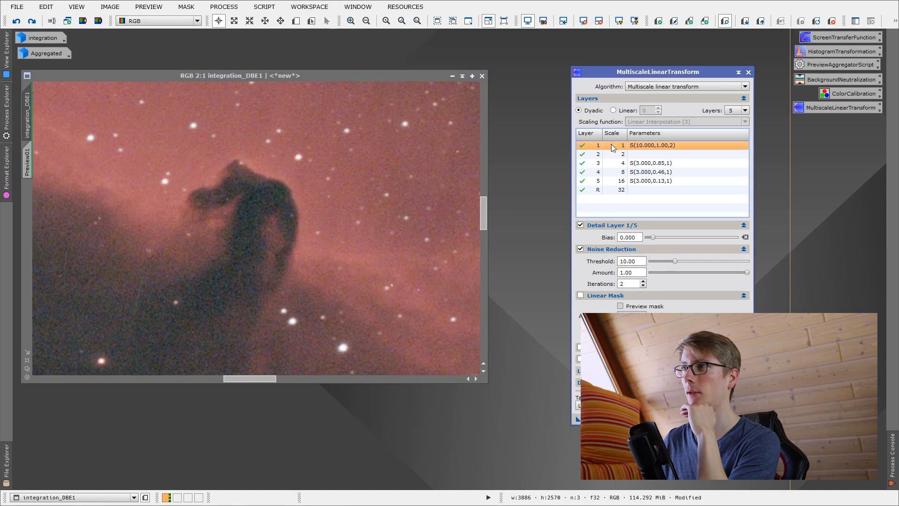
left_click(581, 250)
left_click_drag(578, 419, 336, 229)
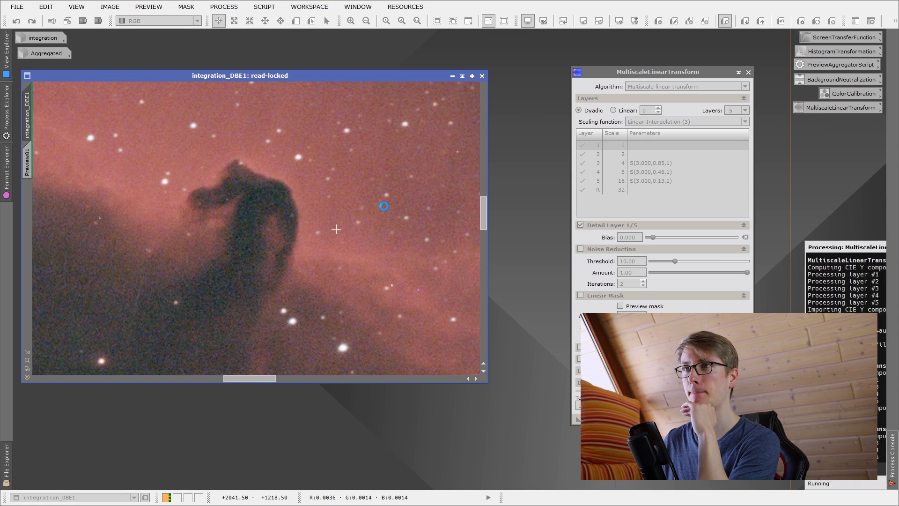
scroll(377, 202, "up", 1)
scroll(375, 204, "down", 1)
right_click(378, 201)
left_click(403, 211)
right_click(400, 206)
left_click(418, 225)
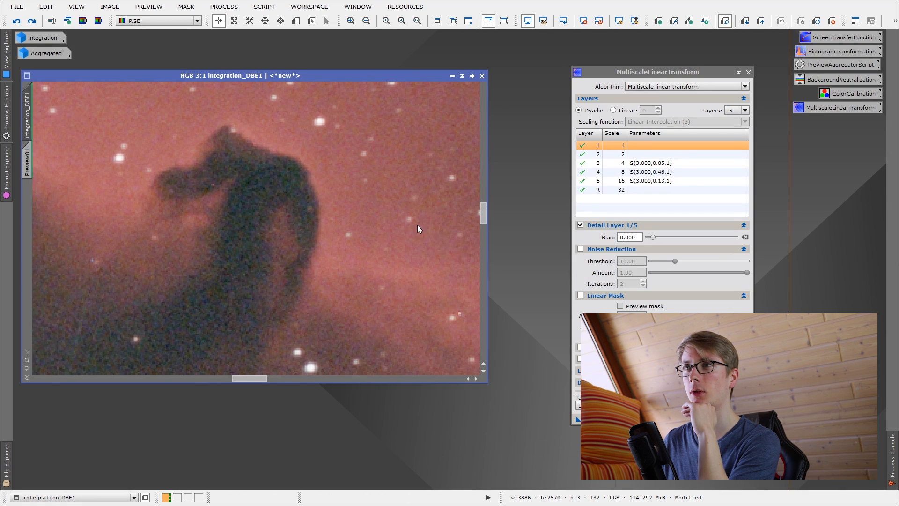
right_click(404, 208)
left_click(421, 220)
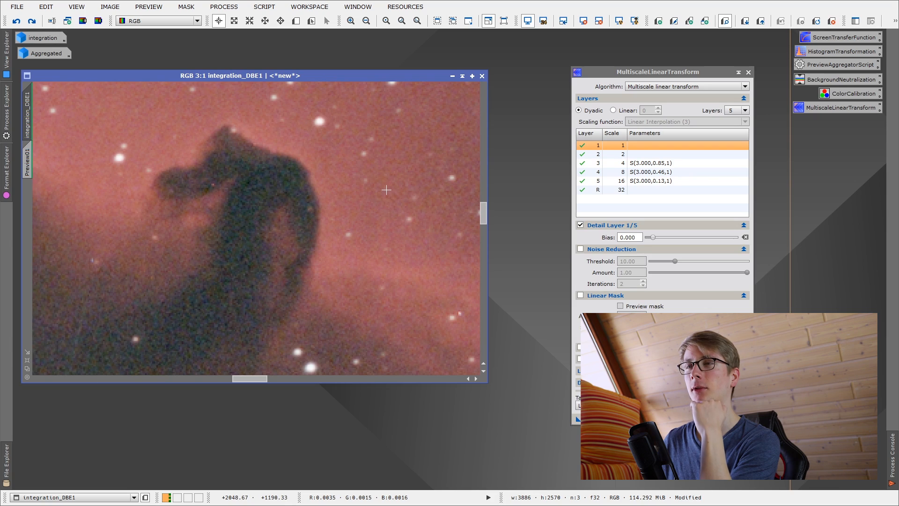
Compare the noise in the dark background around Preview01 with and without the transform, using a 2:1 view
scroll(387, 189, "down", 5)
scroll(434, 312, "up", 1)
left_click_drag(448, 316, 288, 215)
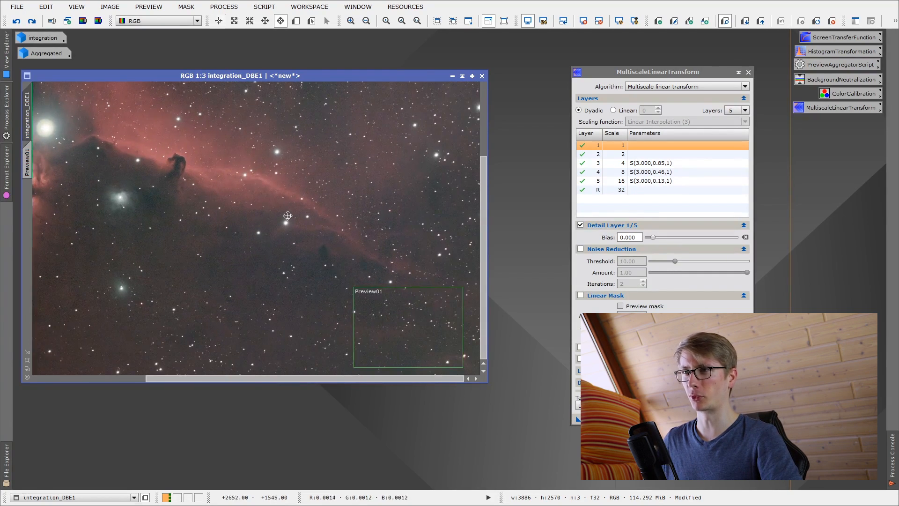
scroll(288, 216, "up", 3)
left_click_drag(437, 309, 239, 81)
left_click_drag(392, 258, 163, 245)
right_click(352, 244)
left_click(389, 266)
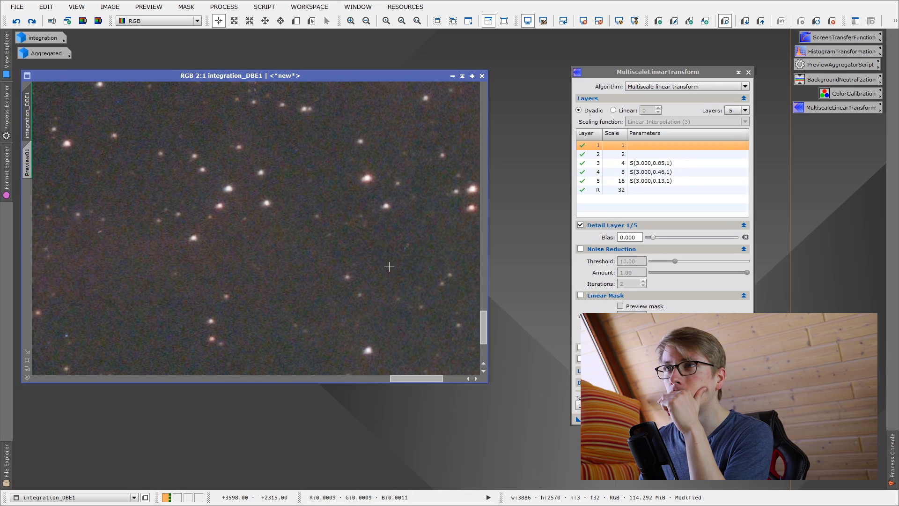
right_click(385, 260)
left_click(396, 267)
scroll(396, 263, "down", 4)
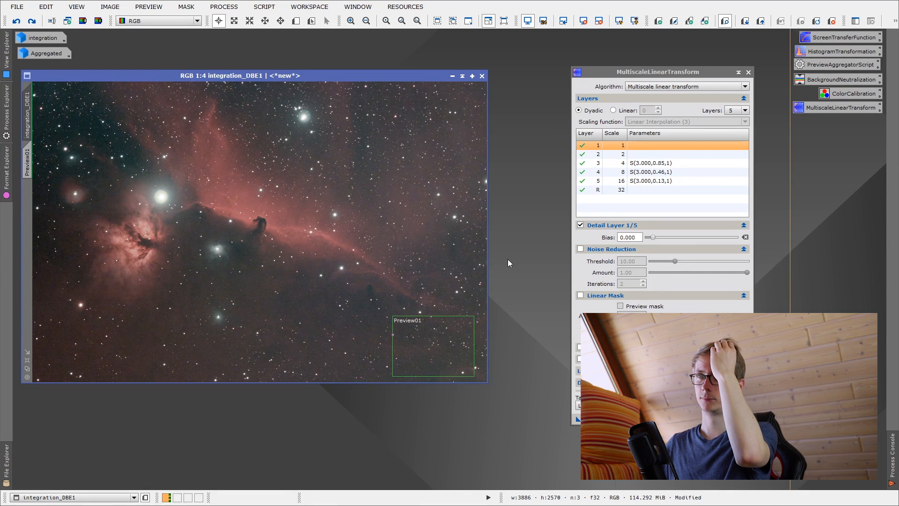
scroll(312, 240, "up", 1)
scroll(312, 240, "down", 1)
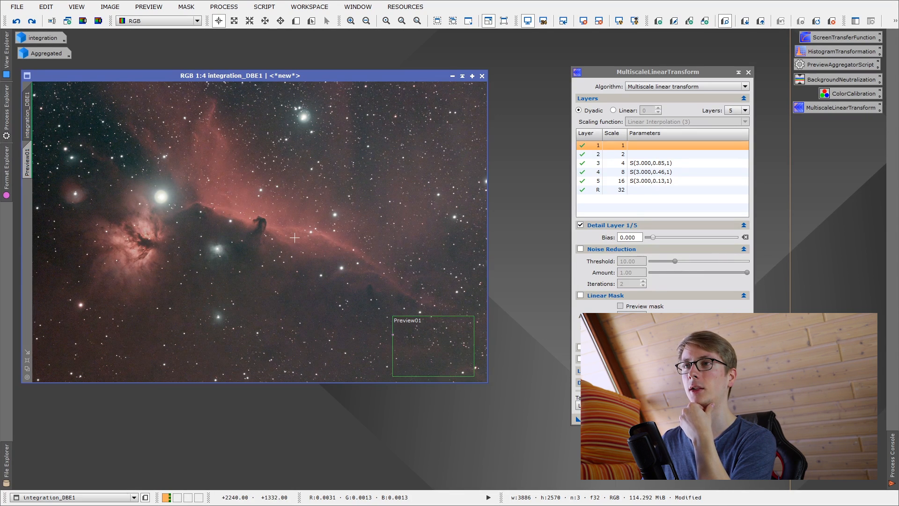
Open the RangeSelection process and try its real-time preview on integration_DBE1, adjusting the lower limit
left_click(223, 6)
mouse_move(235, 23)
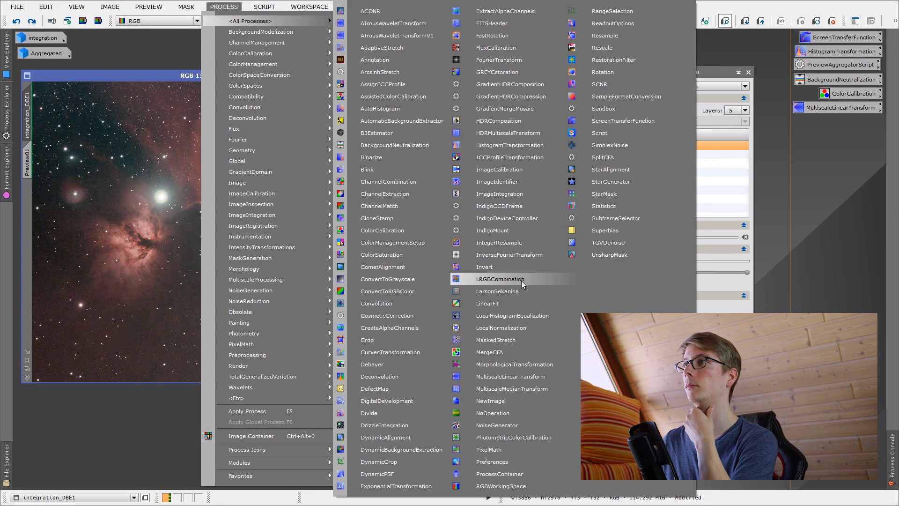
left_click(612, 11)
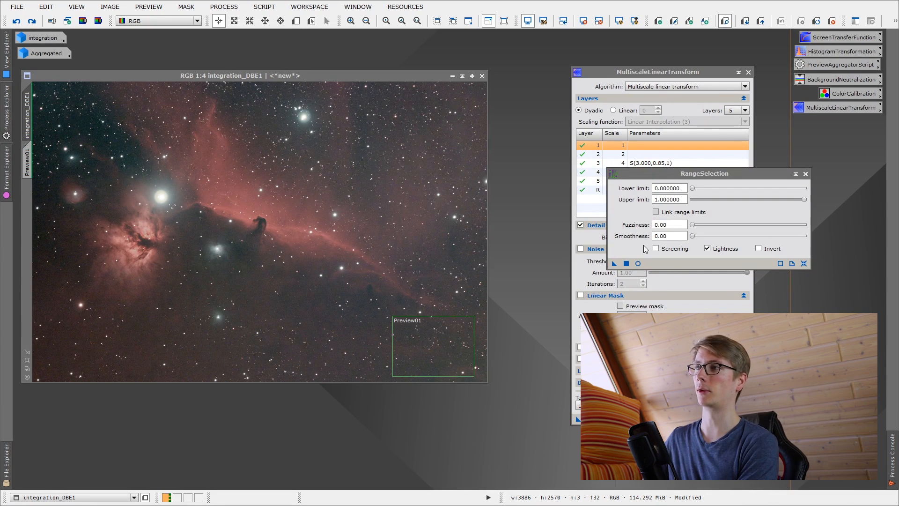
left_click(638, 263)
left_click_drag(692, 189, 693, 190)
left_click(541, 37)
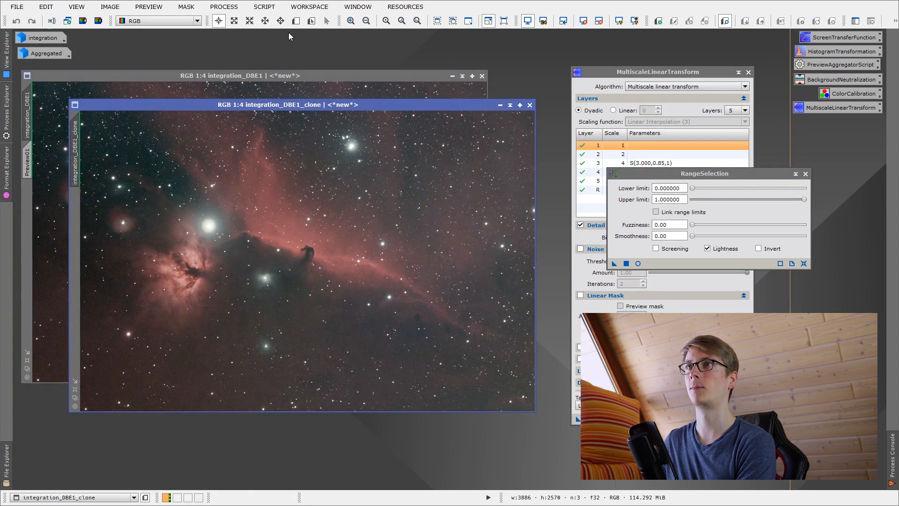
Permanently stretch integration_DBE1_clone by transferring its auto-stretch to HistogramTransformation, and reset its screen stretch
double_click(822, 41)
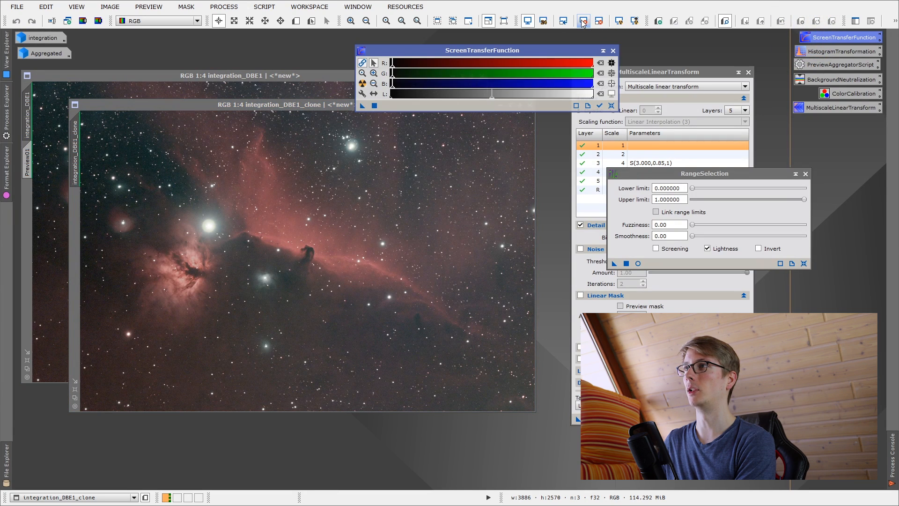
left_click(583, 21)
left_click(813, 46)
double_click(813, 50)
left_click(362, 84)
left_click_drag(363, 105, 750, 367)
left_click_drag(642, 368, 426, 284)
left_click(584, 21)
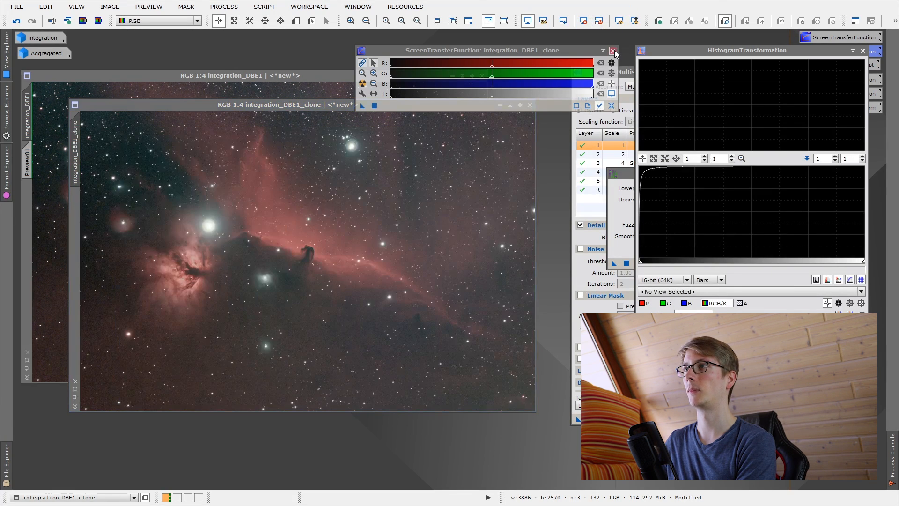
left_click(614, 50)
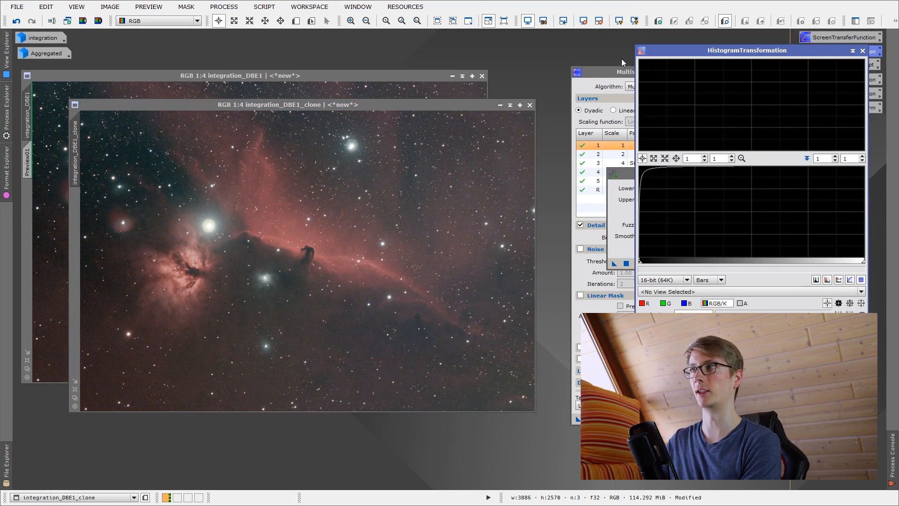
left_click(863, 51)
Create a range mask from the stretched clone with lower limit 0.37 and smoothness 7, checking it in the real-time preview
left_click(638, 264)
left_click_drag(692, 188, 733, 188)
left_click_drag(692, 236, 702, 237)
left_click_drag(732, 189, 733, 192)
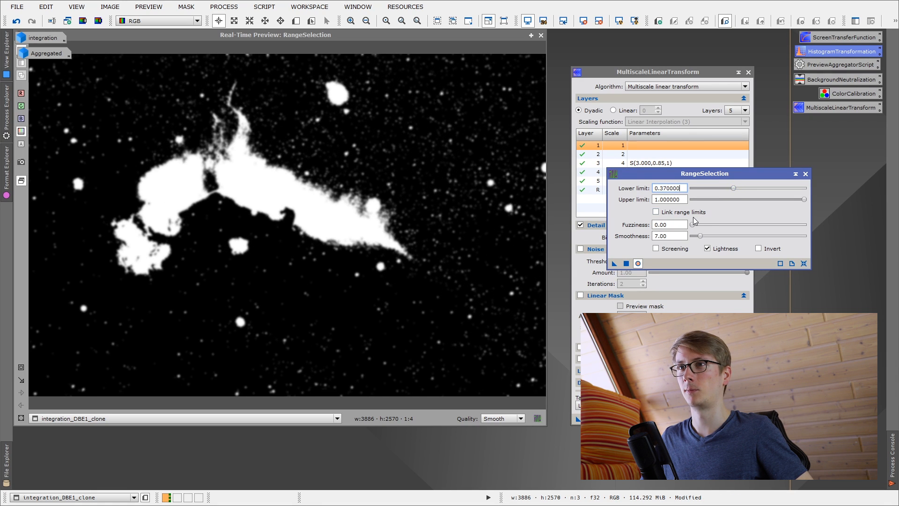
left_click(541, 36)
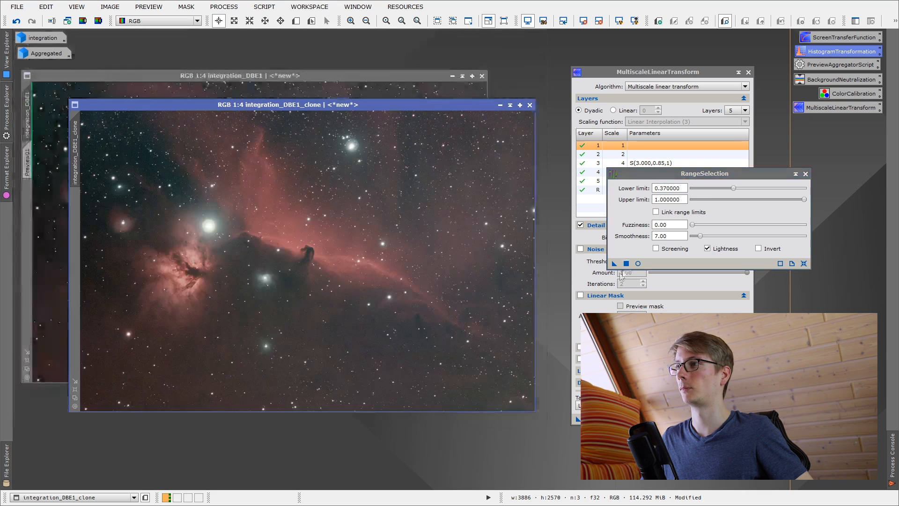
left_click_drag(454, 224, 452, 223)
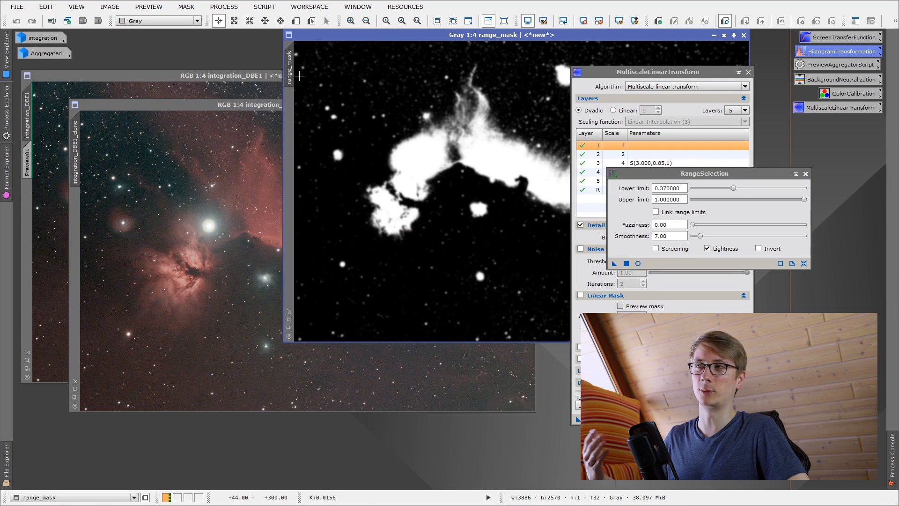
Apply range_mask as the mask on integration_DBE1 and set the mask rendering mode to Replace
mouse_move(295, 62)
left_mouse_down()
mouse_move(237, 115)
mouse_move(82, 192)
mouse_move(26, 197)
mouse_move(34, 197)
left_mouse_up()
left_click_drag(123, 77, 197, 91)
left_click(181, 9)
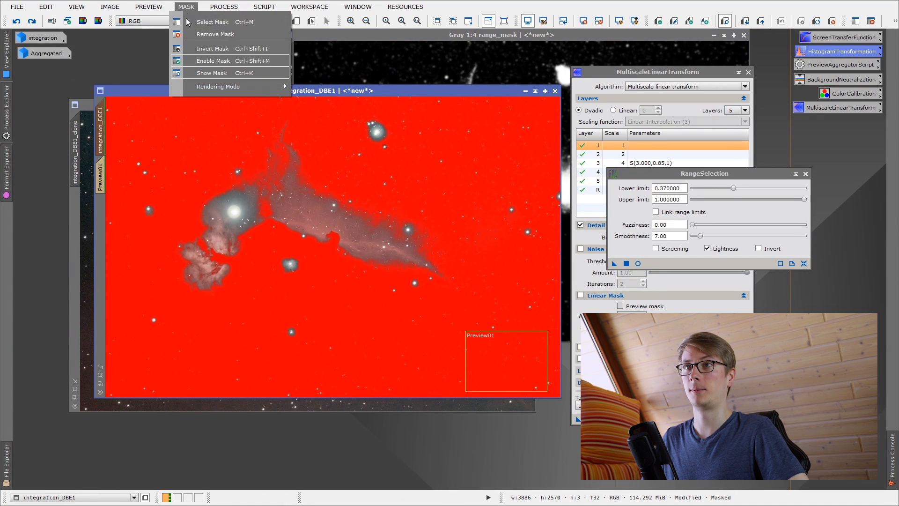
left_click(181, 9)
left_click(181, 8)
mouse_move(214, 86)
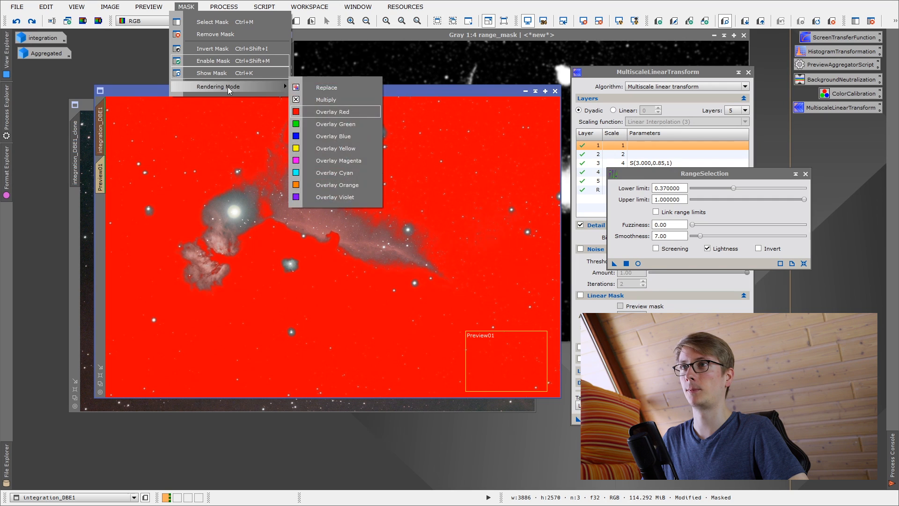
left_click(330, 98)
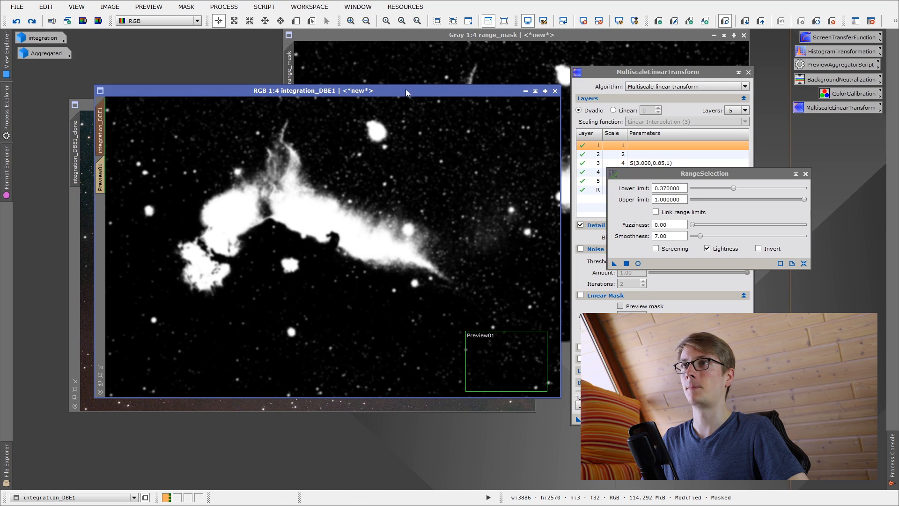
Minimize the range_mask window and hide the mask display on integration_DBE1
left_click(714, 35)
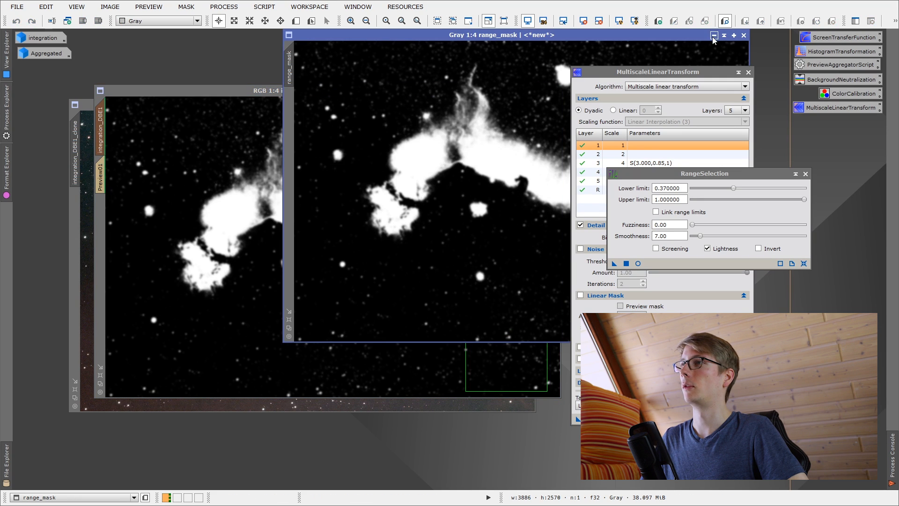
left_click_drag(532, 187, 52, 67)
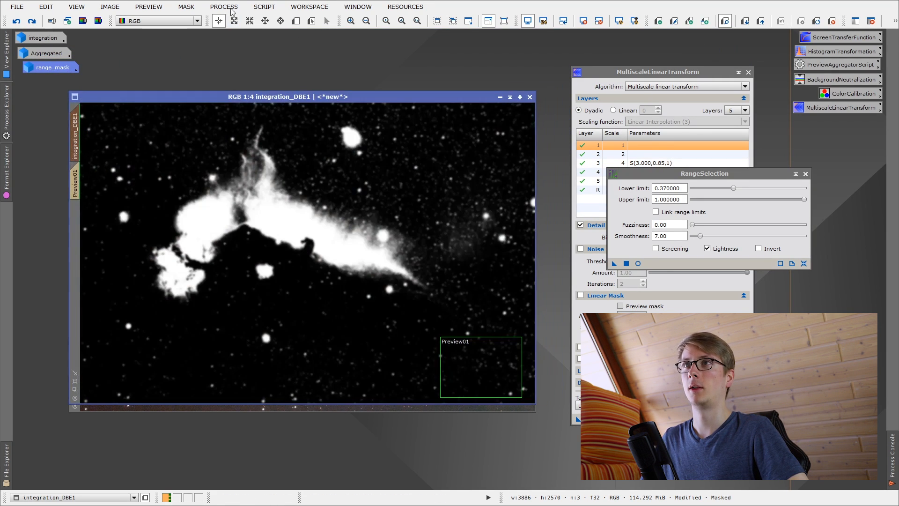
left_click(186, 7)
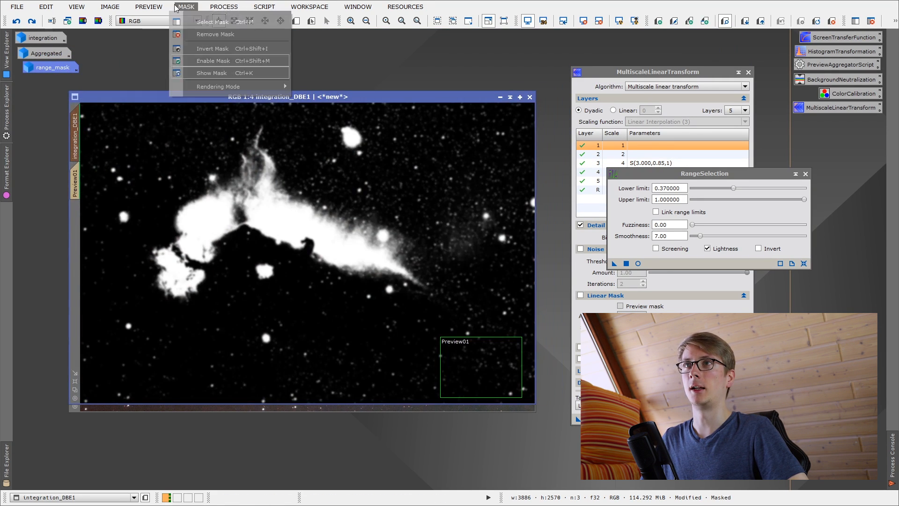
left_click(224, 73)
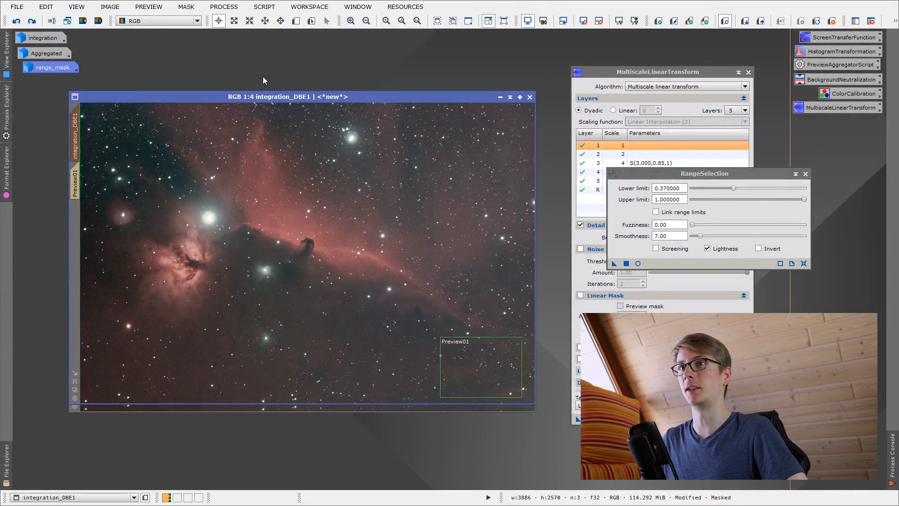
Turn noise reduction back on for layers 1 and 2 in MultiscaleLinearTransform
left_click(622, 142)
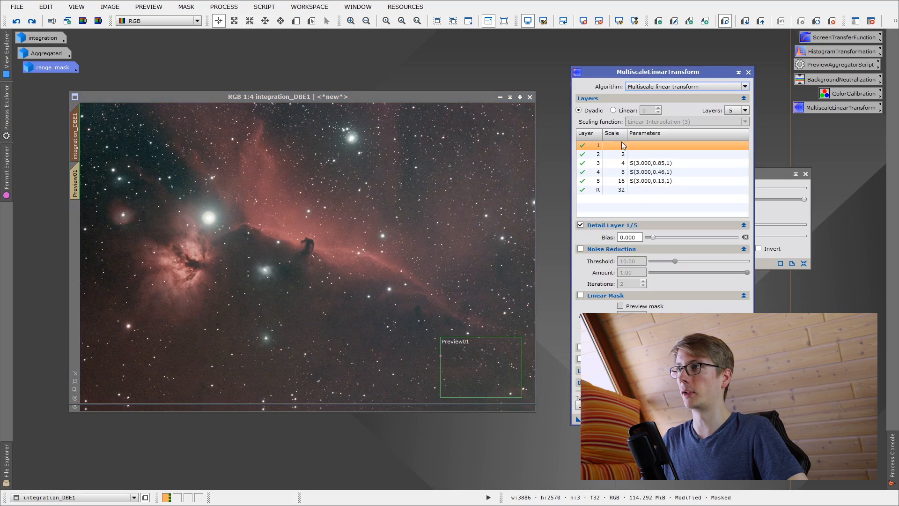
left_click(580, 249)
left_click(598, 154)
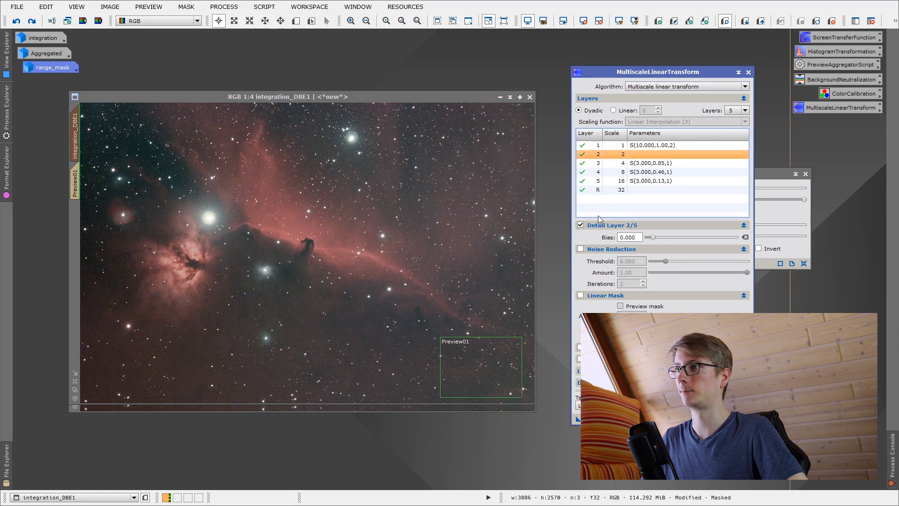
left_click(581, 249)
Set the threshold to 1.5 on layer 5, 2 on layer 4 and 2.5 on layer 3, set layer 3's amount to 0.61, and apply the transform
left_click(618, 181)
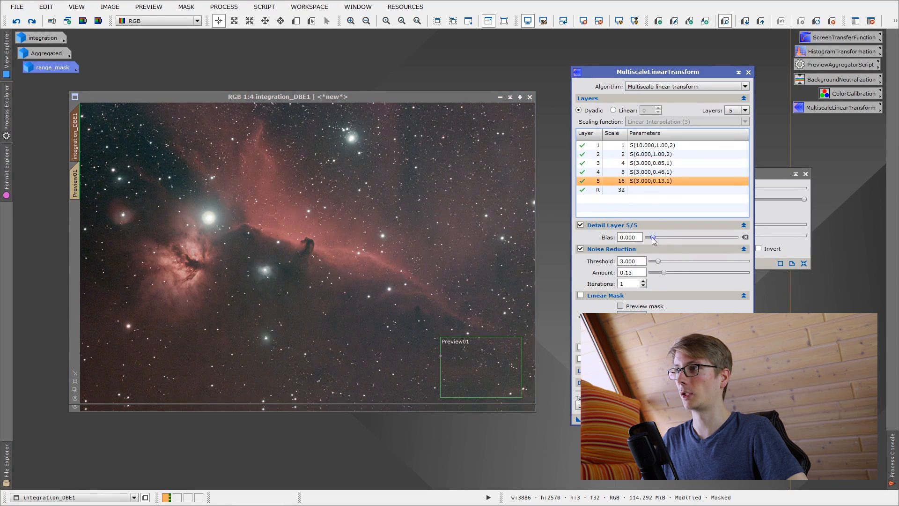
left_click_drag(658, 262, 656, 263)
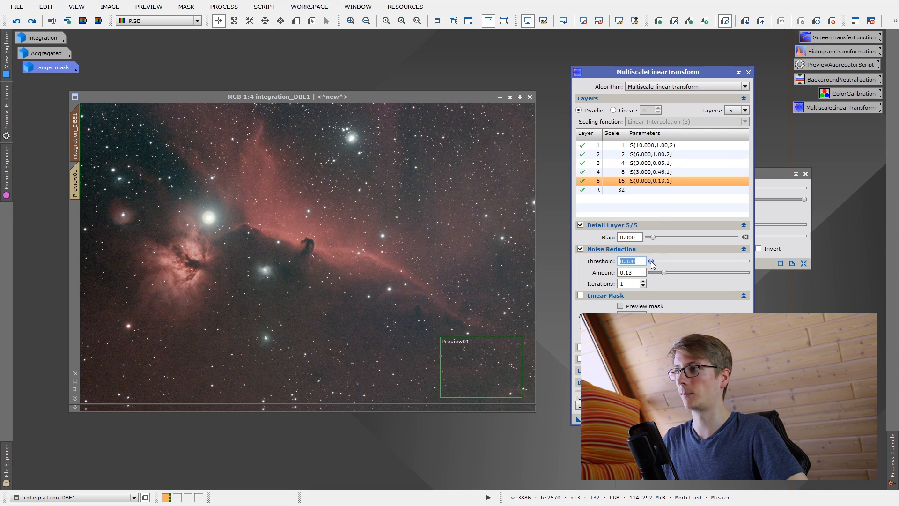
left_click(653, 172)
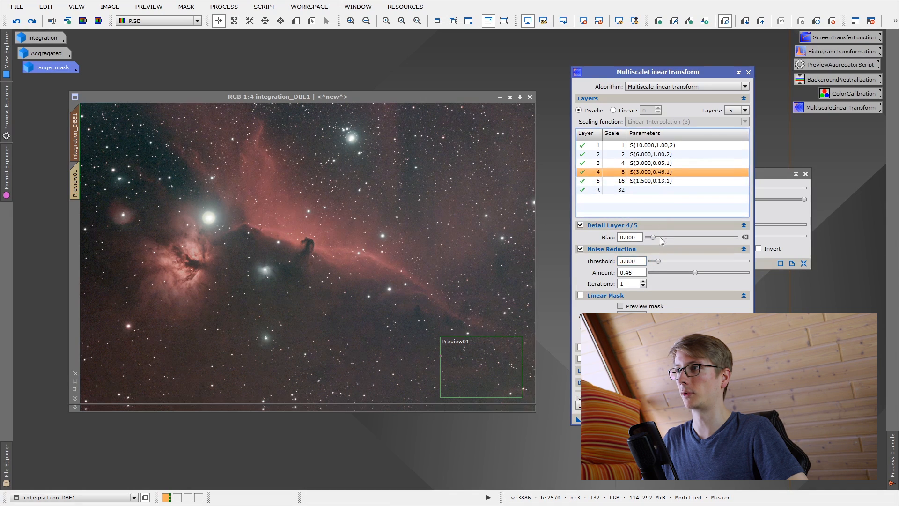
left_click(651, 163)
left_click_drag(733, 273, 709, 272)
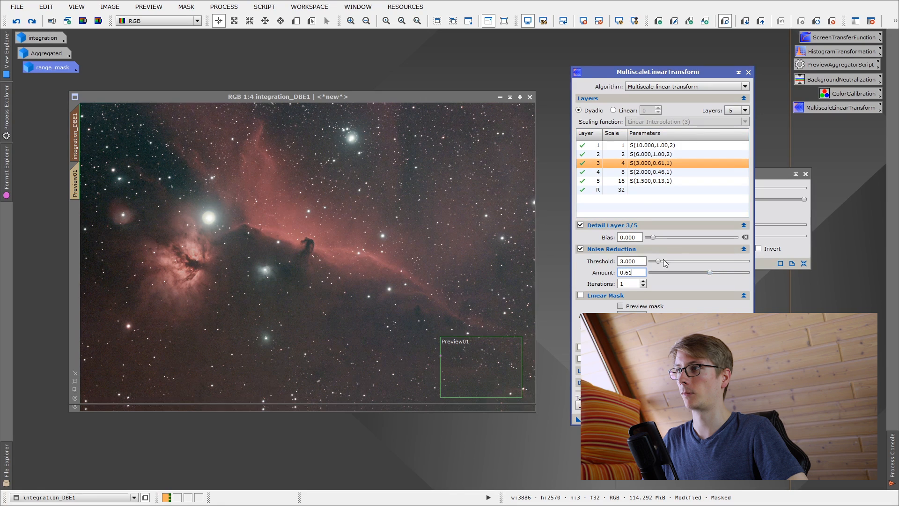
left_click_drag(658, 263, 655, 260)
left_click_drag(579, 419, 376, 267)
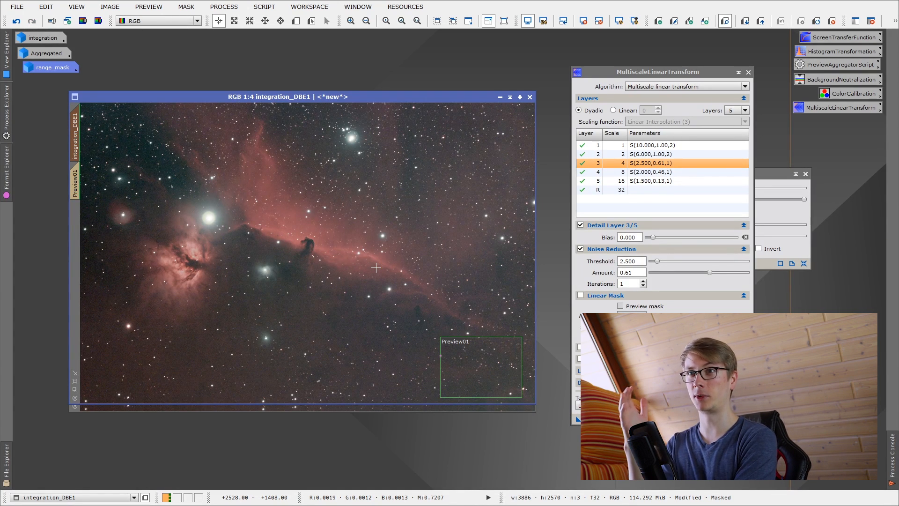
left_click(186, 7)
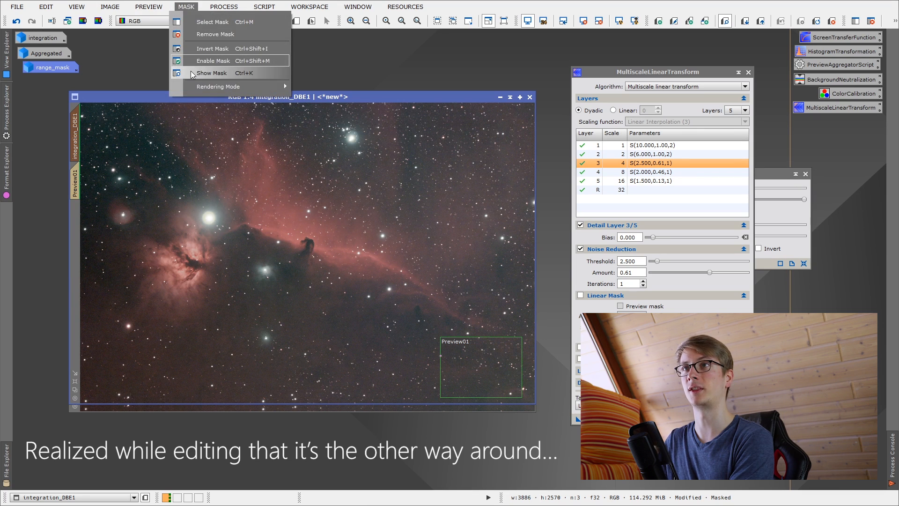
left_click(284, 83)
left_click(186, 6)
left_click(284, 82)
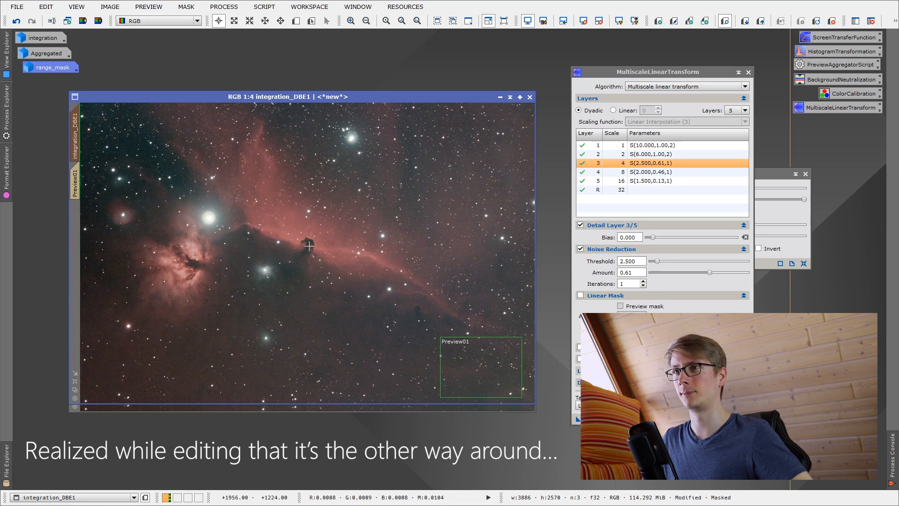
Compare the Horsehead region of integration_DBE1 with and without the MultiscaleLinearTransform by undoing and redoing it at close range
scroll(350, 254, "up", 4)
scroll(350, 255, "down", 1)
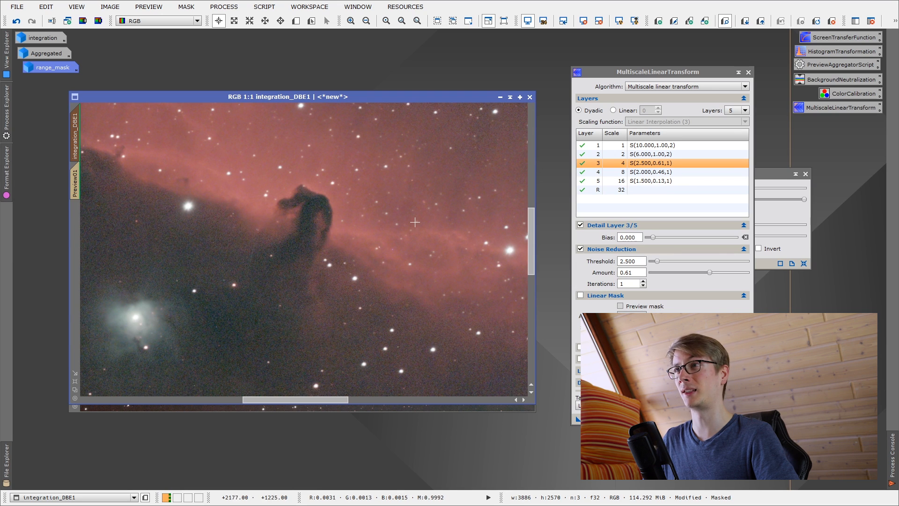
left_click_drag(470, 189, 267, 327)
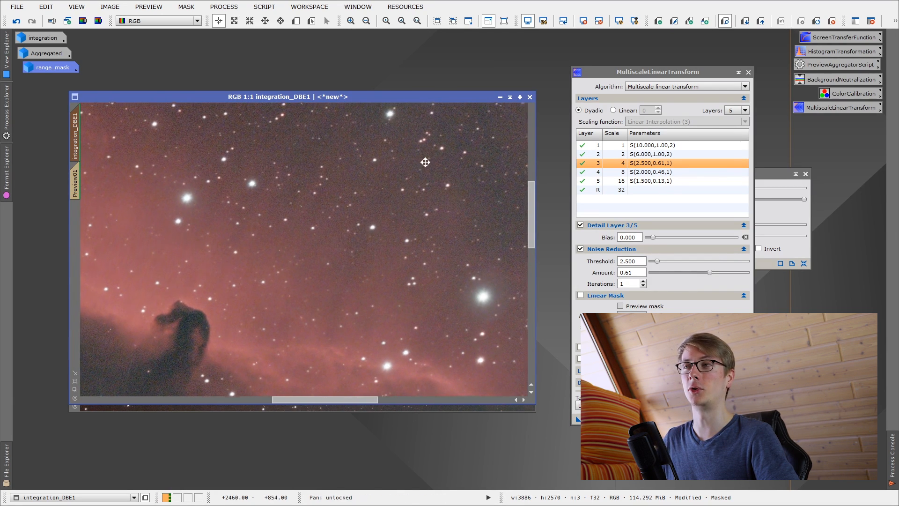
left_click_drag(422, 157, 455, 165)
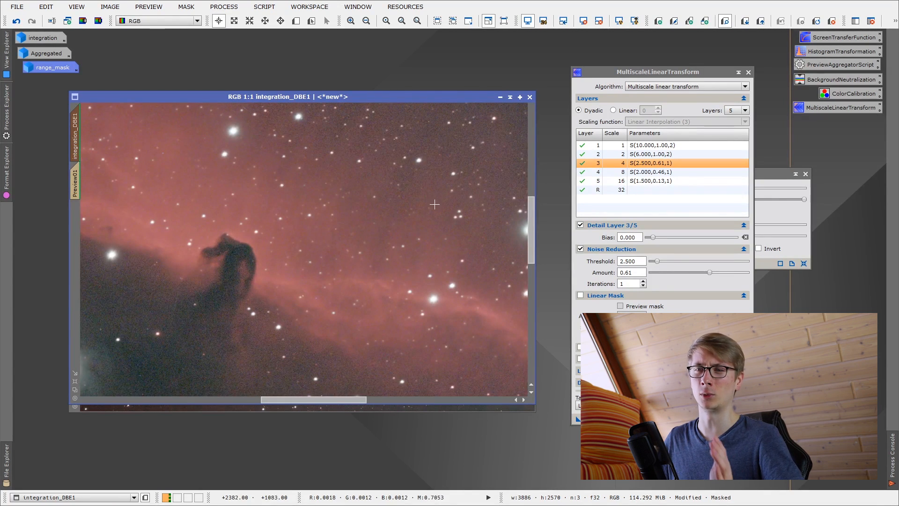
scroll(445, 197, "down", 3)
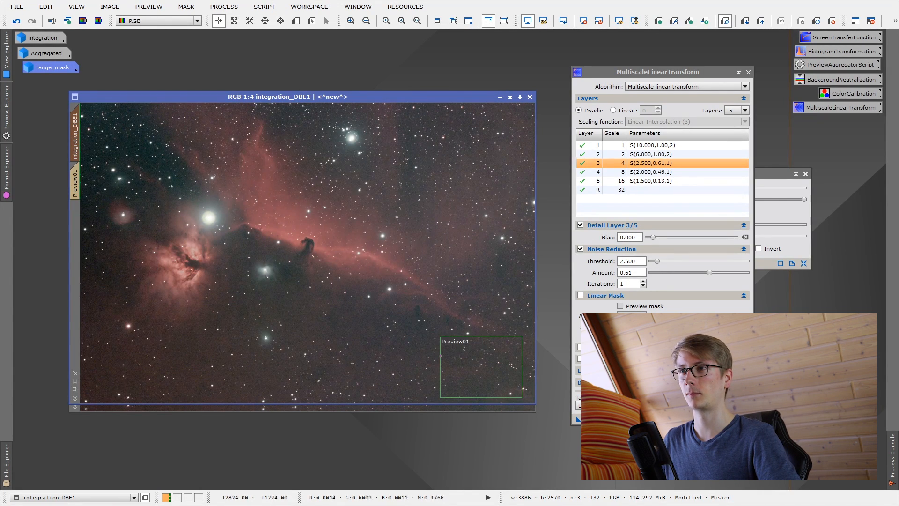
scroll(305, 244, "up", 3)
right_click(437, 199)
left_click(447, 204)
right_click(453, 213)
left_click(462, 223)
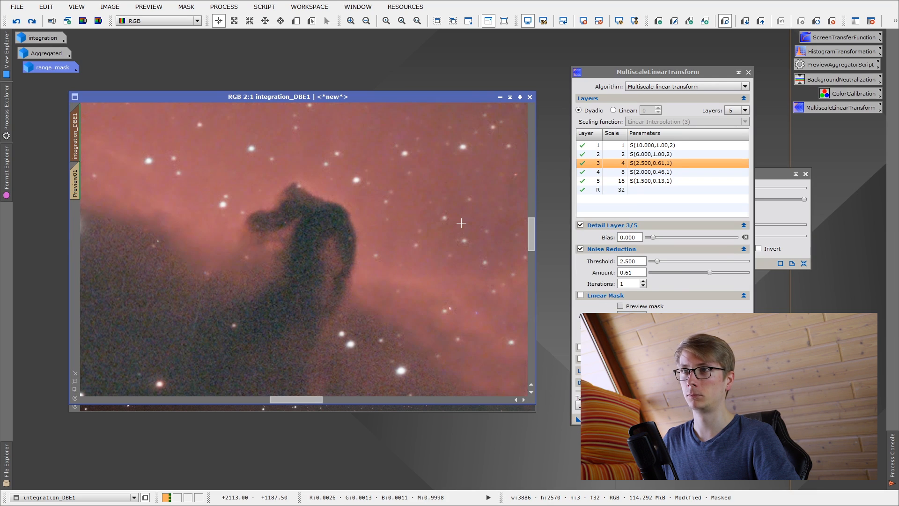
right_click(460, 223)
left_click(471, 228)
Redo the MultiscaleLinearTransform on integration_DBE1 and examine the noise around the Horsehead at 1:1
scroll(457, 235, "down", 4)
scroll(457, 234, "down", 1)
scroll(457, 234, "up", 1)
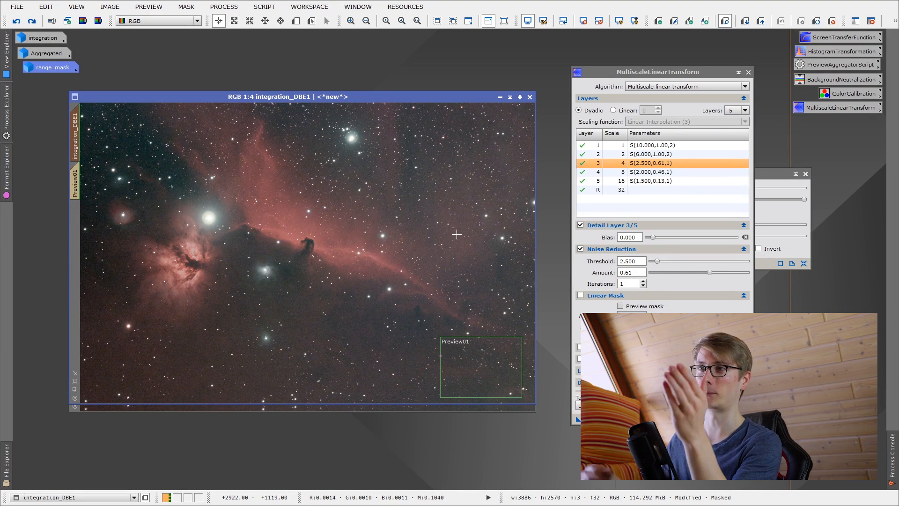
scroll(369, 252, "up", 3)
scroll(303, 250, "down", 1)
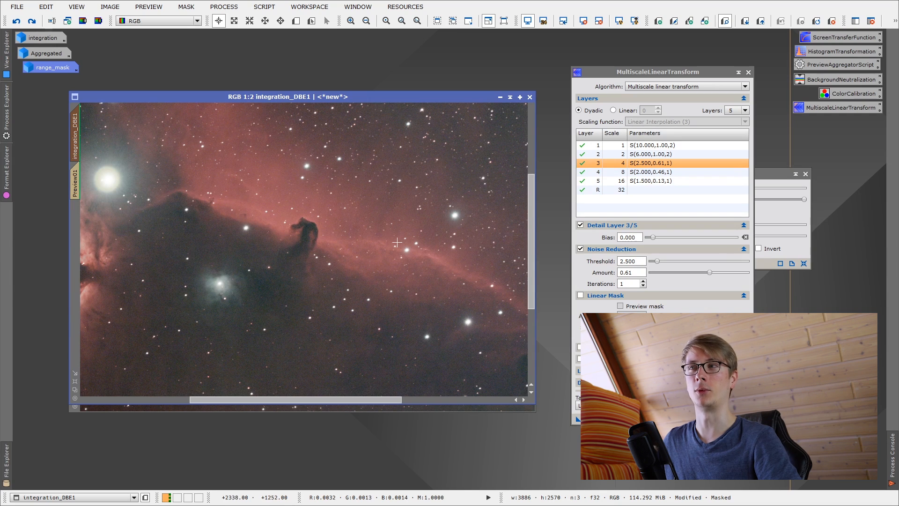
right_click(428, 298)
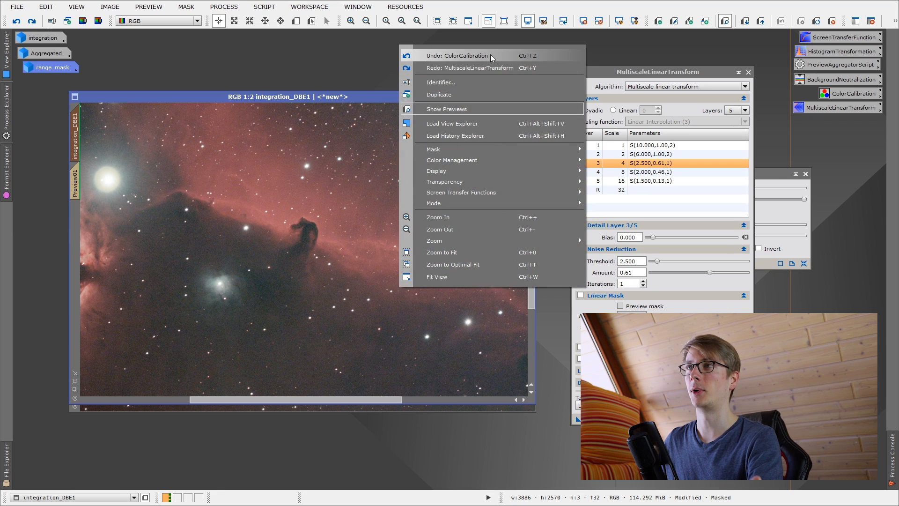
left_click(495, 68)
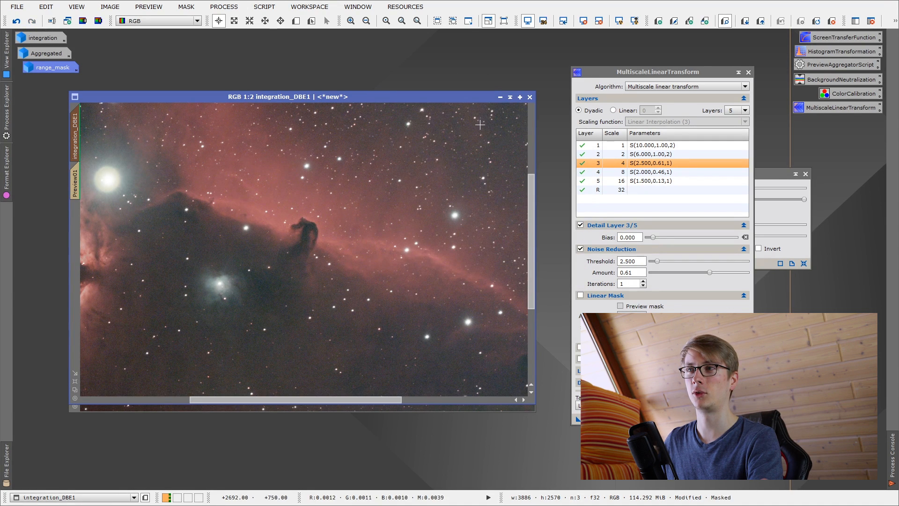
scroll(432, 224, "up", 4)
scroll(427, 235, "down", 2)
scroll(427, 235, "up", 1)
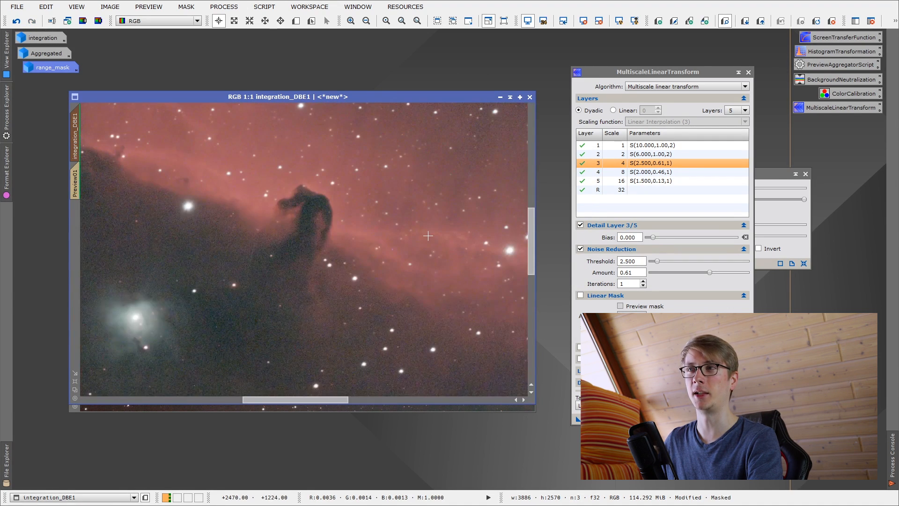
scroll(423, 249, "down", 1)
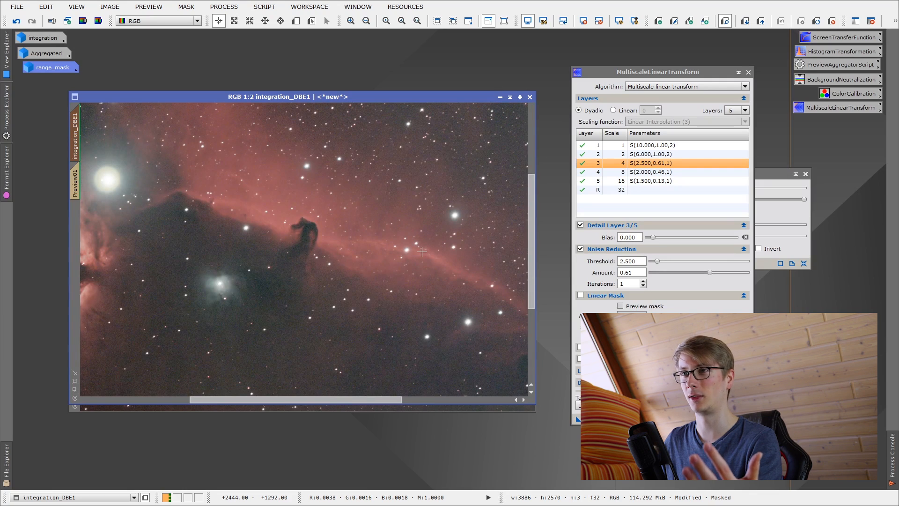
scroll(304, 250, "up", 1)
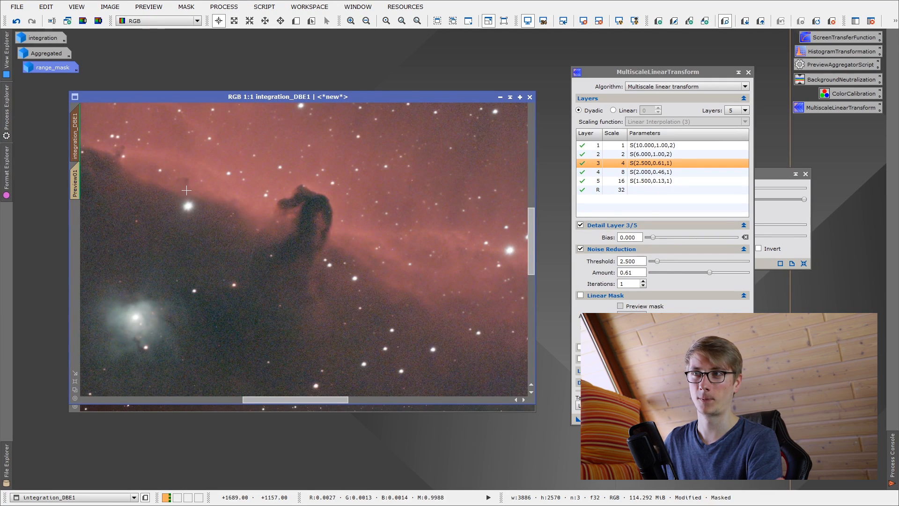
scroll(305, 248, "down", 3)
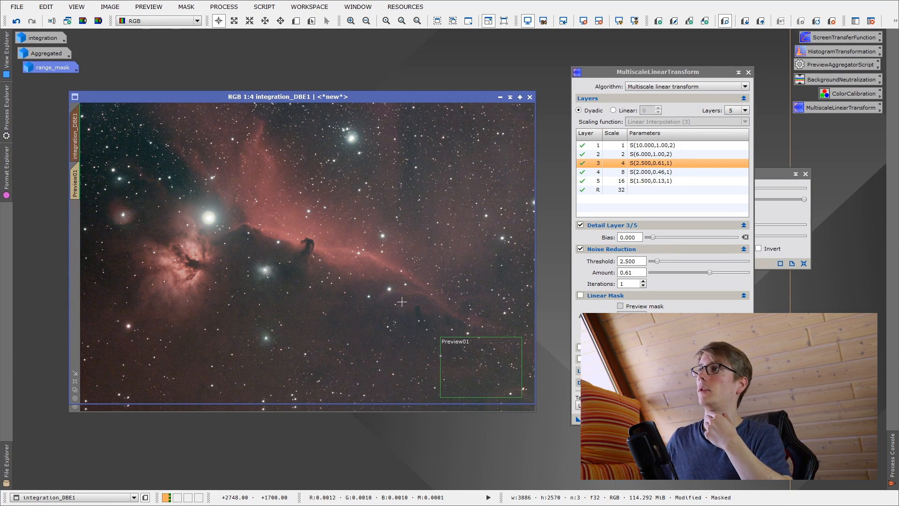
Close the MultiscaleLinearTransform and range selection dialogs and delete all previews of integration_DBE1
left_click(729, 71)
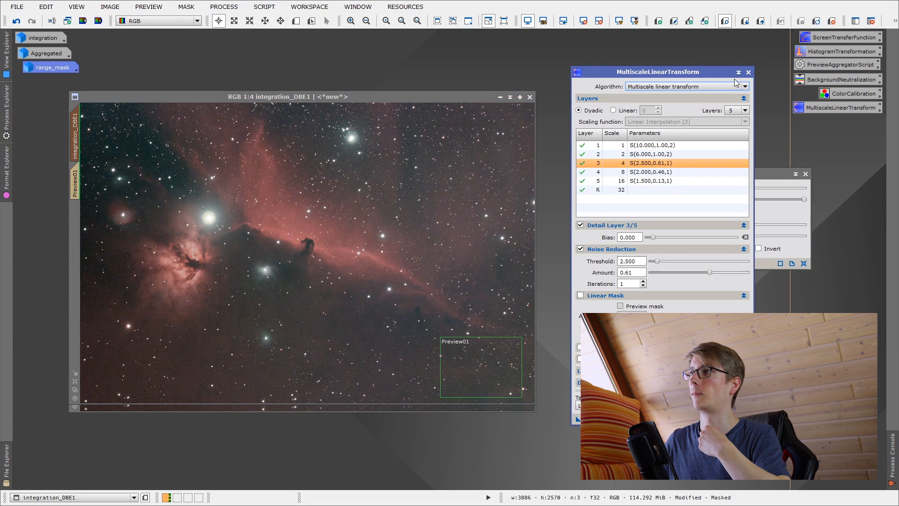
left_click(748, 71)
left_click(806, 173)
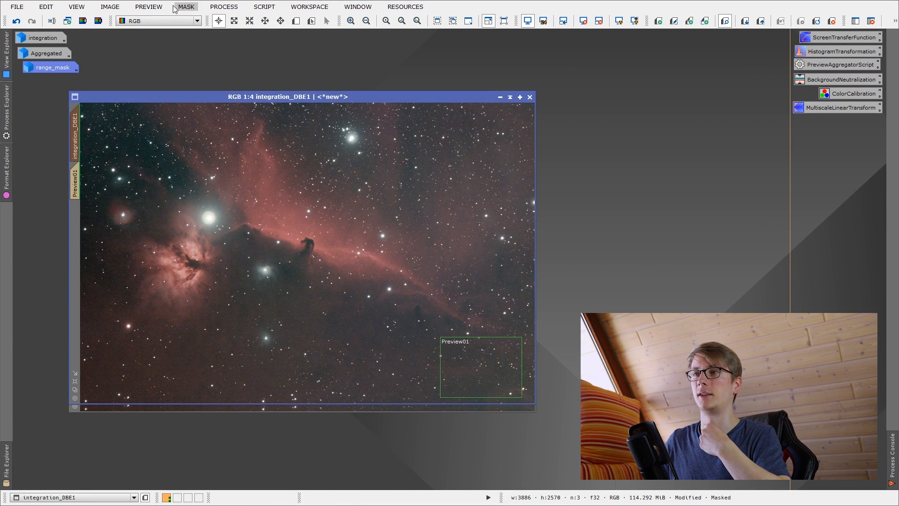
left_click(148, 7)
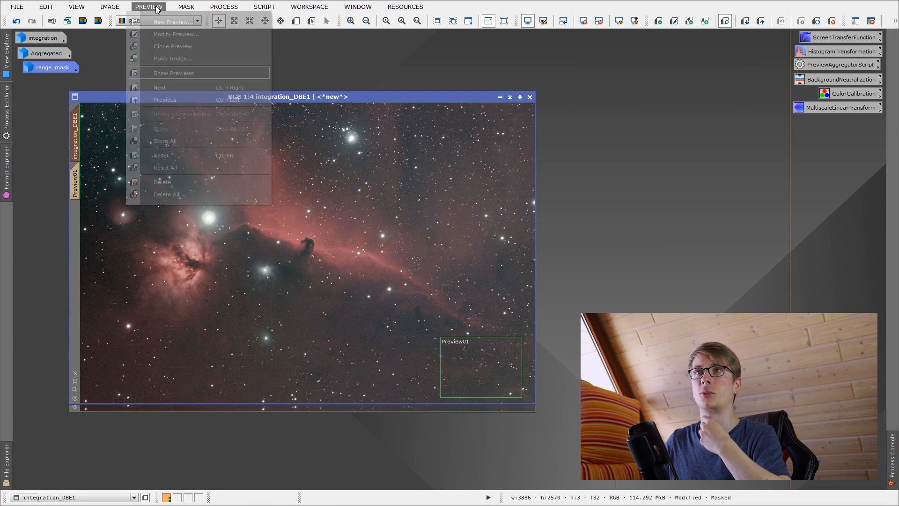
left_click(149, 193)
Move integration_DBE1 aside and close integration_DBE1_clone, discarding its unsaved data
left_click_drag(273, 93, 568, 136)
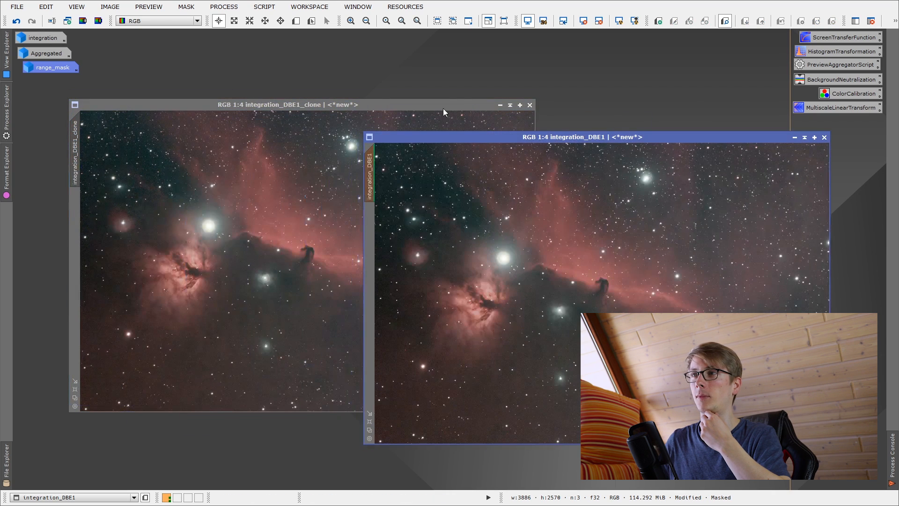
left_click(502, 103)
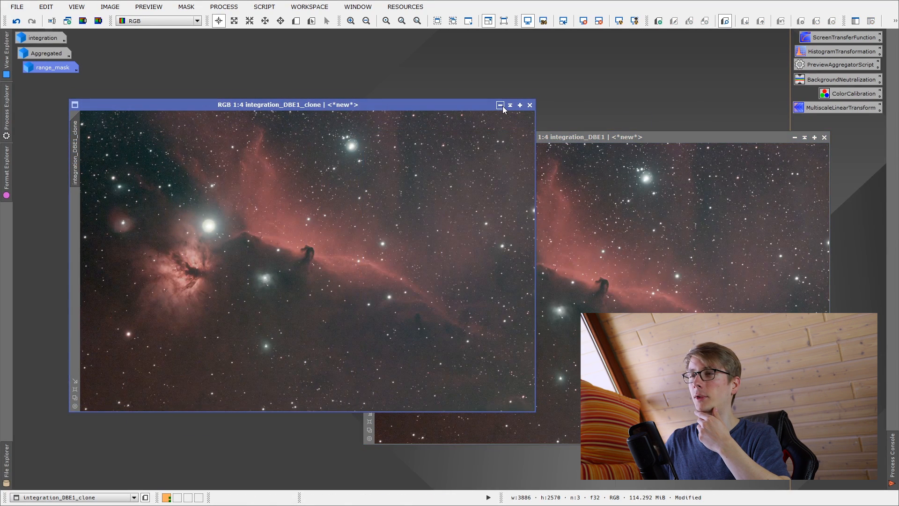
left_click(530, 105)
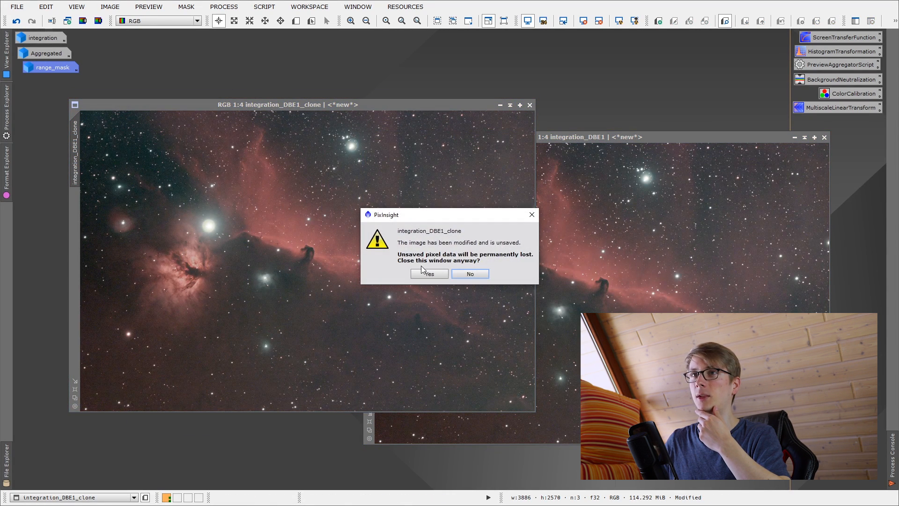
left_click(429, 274)
Restore the minimized range_mask image and close it without saving
double_click(59, 66)
left_click(744, 35)
left_click(434, 271)
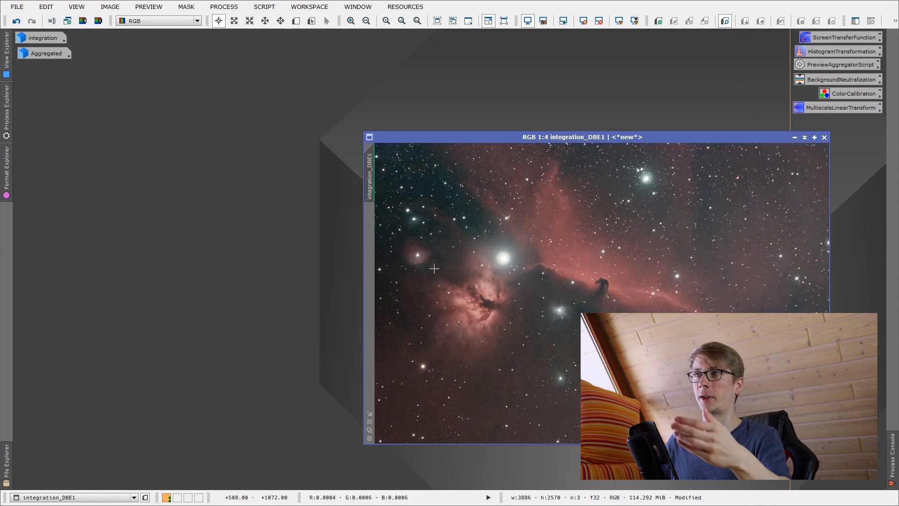
Place integration and integration_DBE1 side by side and examine the Horsehead in integration_DBE1 at 1:1
left_click_drag(594, 138, 400, 86)
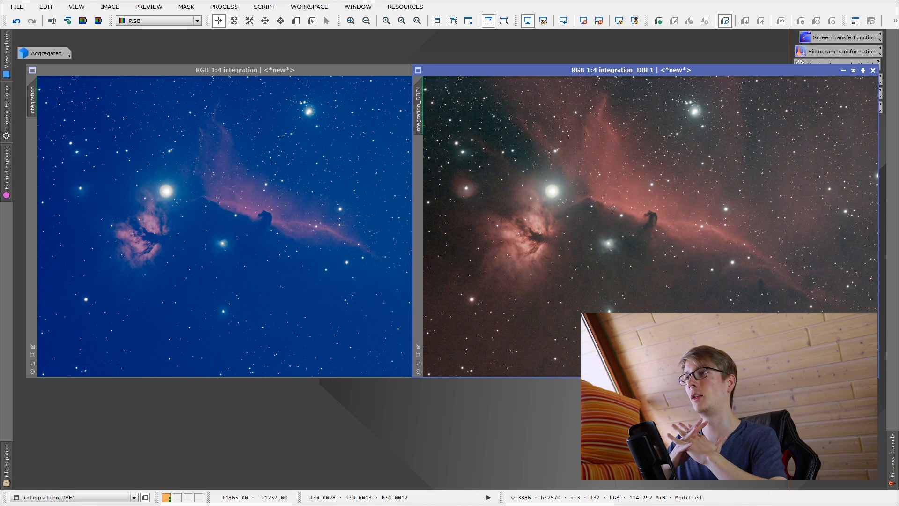
scroll(596, 193, "up", 4)
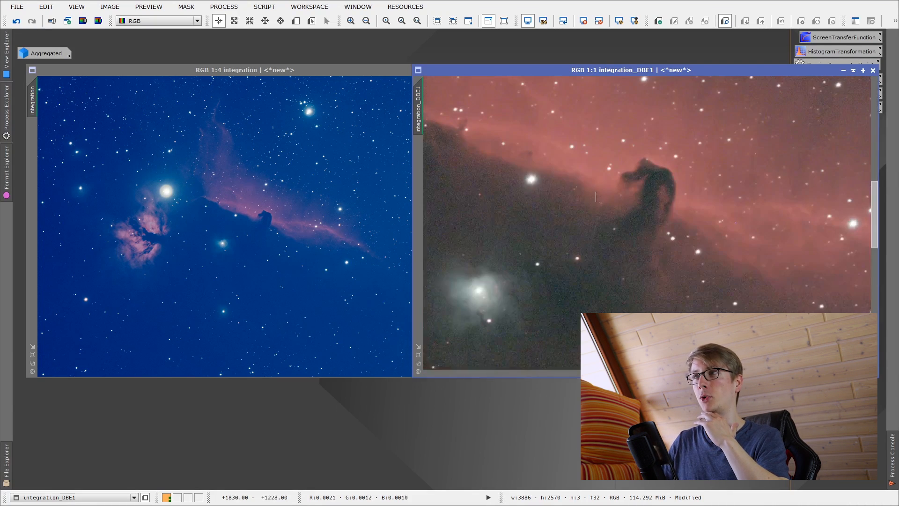